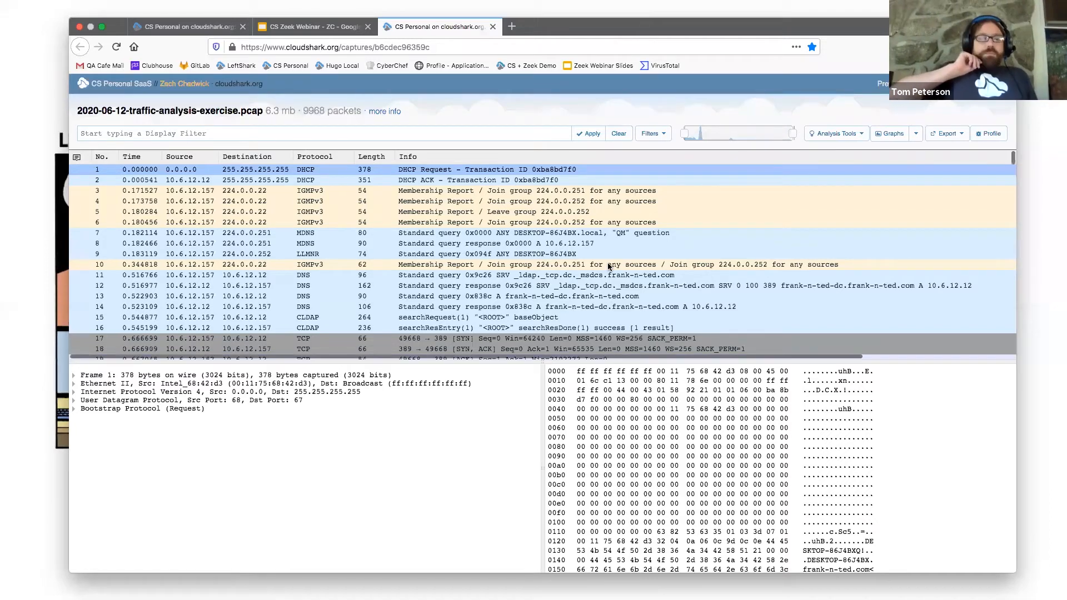
# Step: Examine the packet list of 2020-06-12-traffic-analysis-exercise.pcap, covering the protocols, endpoints and packet info of the early traffic
pyautogui.scroll(-5, 608, 262)
pyautogui.scroll(-15, 608, 264)
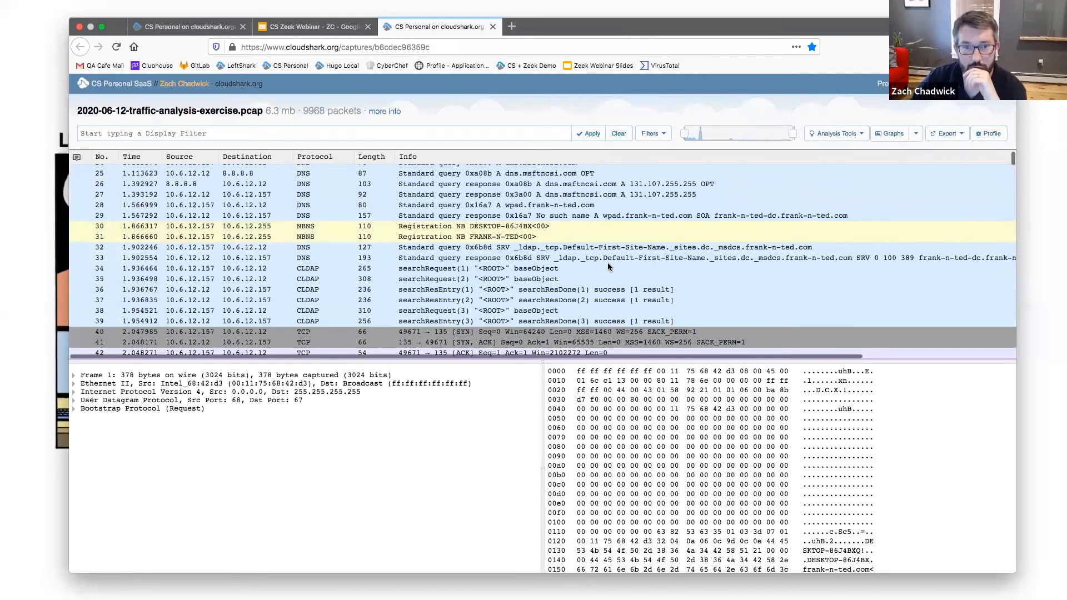
pyautogui.scroll(-20, 607, 266)
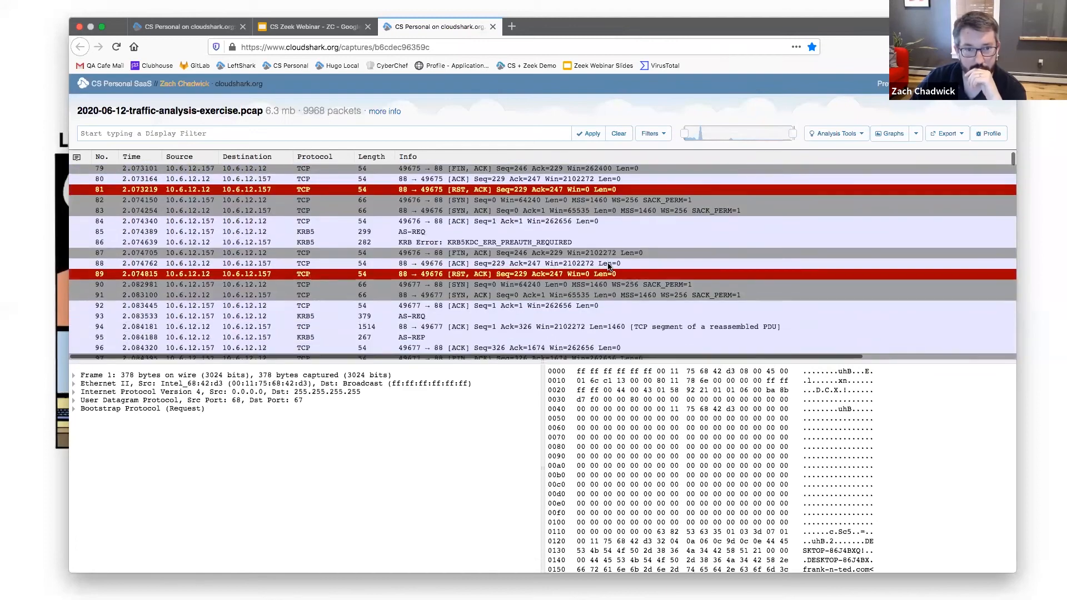
pyautogui.scroll(-20, 608, 266)
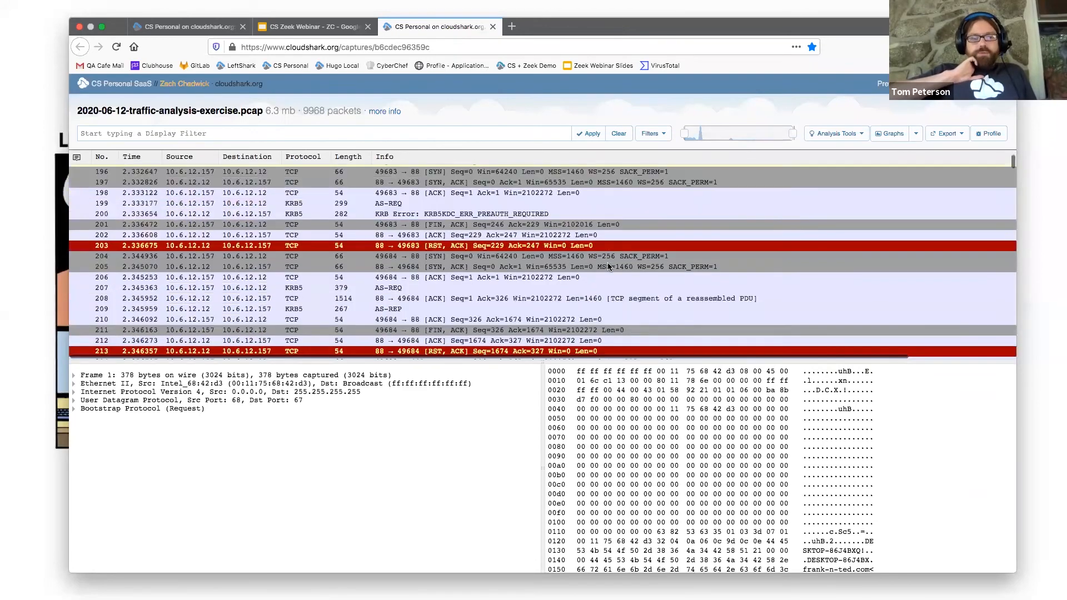
pyautogui.scroll(-20, 608, 266)
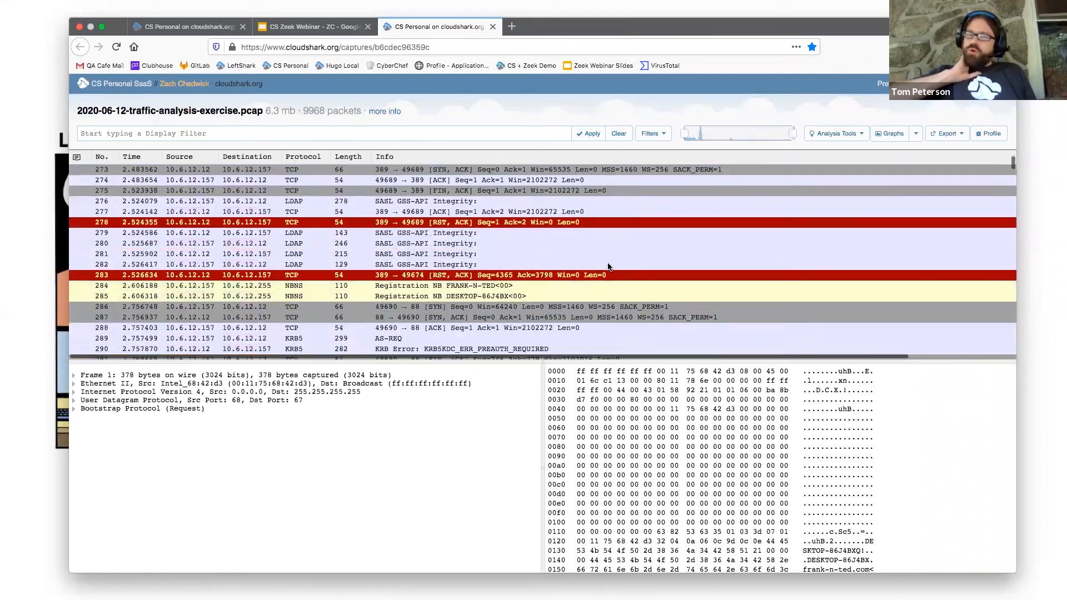
pyautogui.scroll(20, 608, 266)
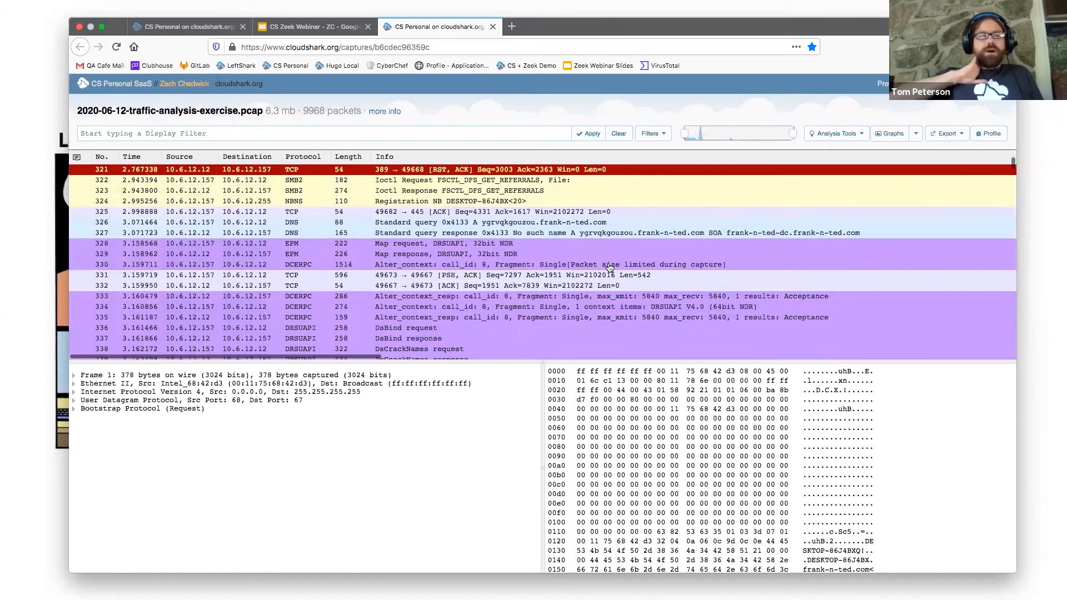
pyautogui.scroll(20, 608, 274)
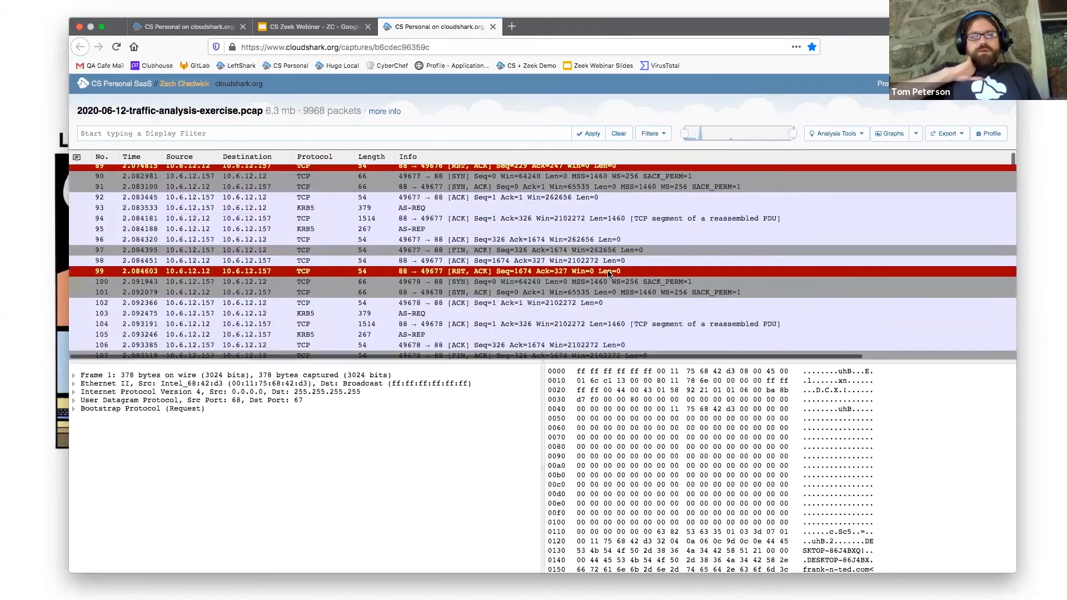
pyautogui.scroll(9, 609, 275)
pyautogui.scroll(-10, 609, 273)
pyautogui.scroll(-6, 607, 273)
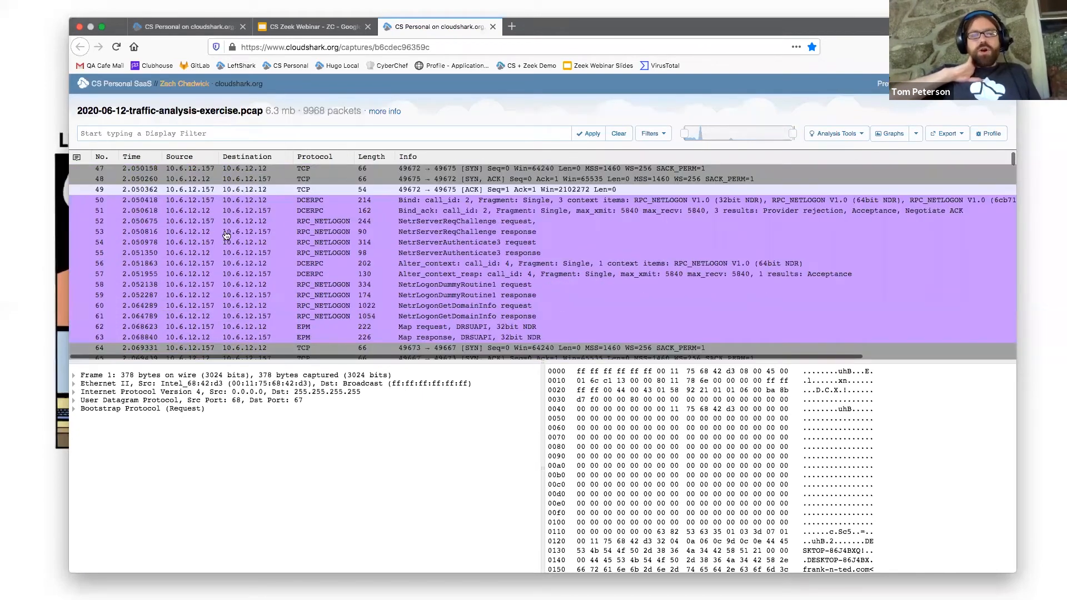
pyautogui.scroll(-8, 532, 240)
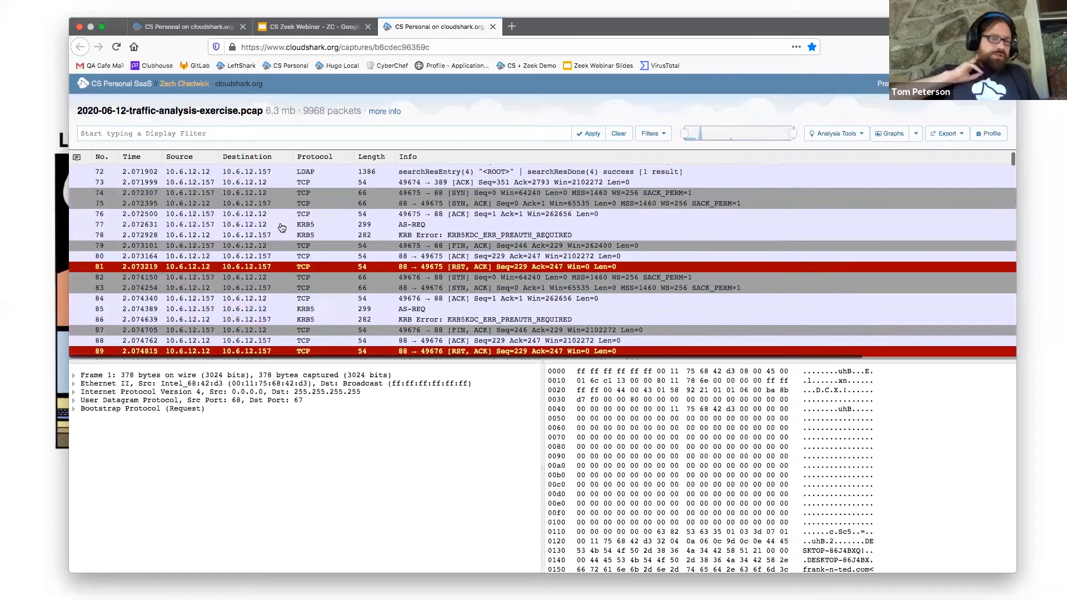
pyautogui.scroll(-4, 348, 300)
pyautogui.scroll(-4, 348, 300)
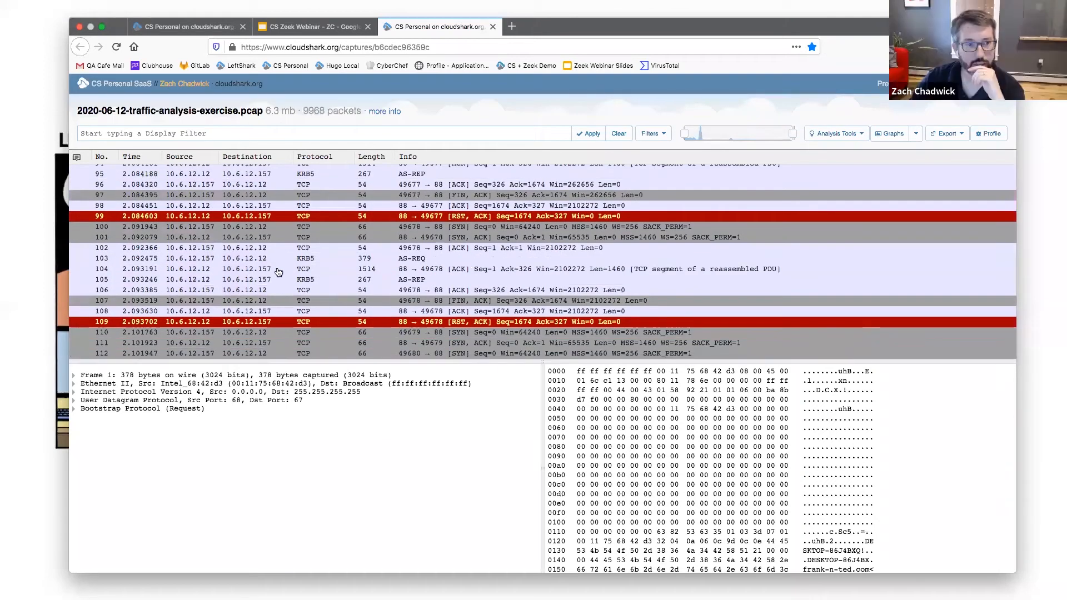
pyautogui.scroll(12, 425, 253)
pyautogui.scroll(20, 425, 254)
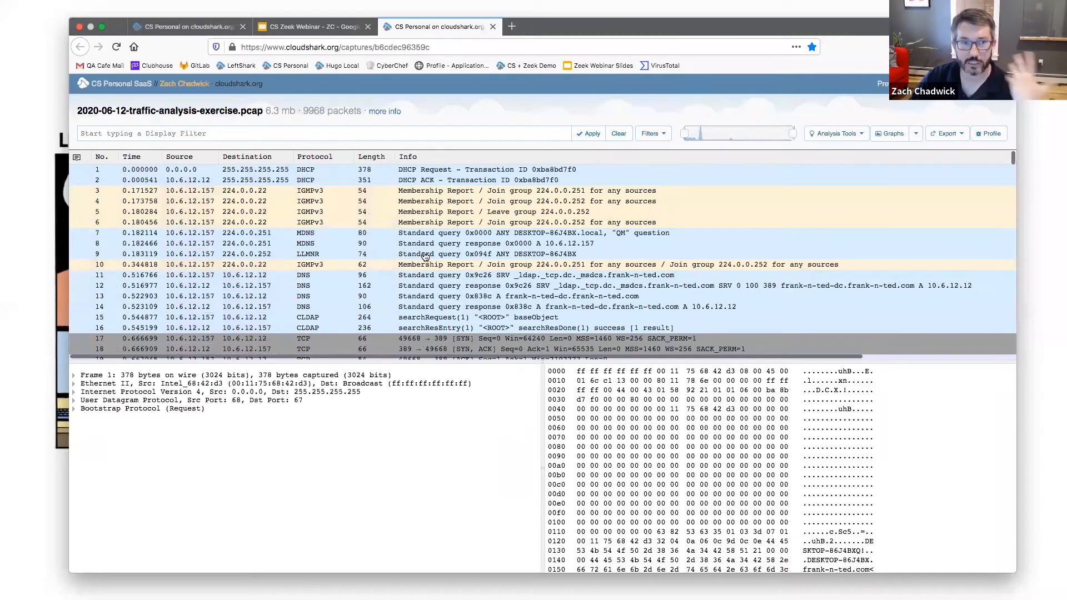
# Step: Open the full Zeek Logs explorer for the capture and display conn.log with all rows and columns
pyautogui.click(850, 141)
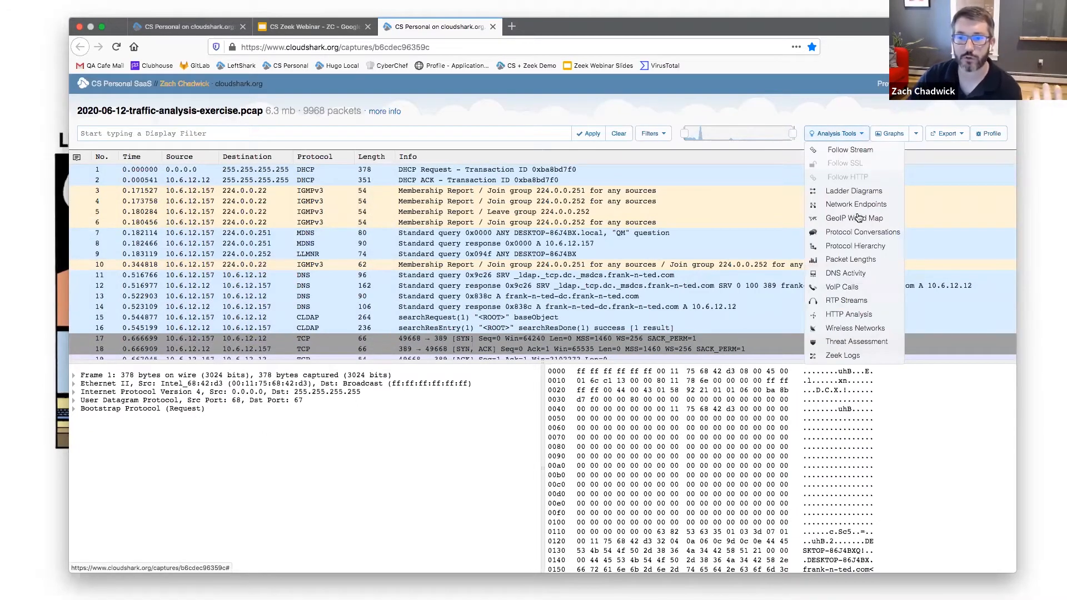
pyautogui.click(840, 358)
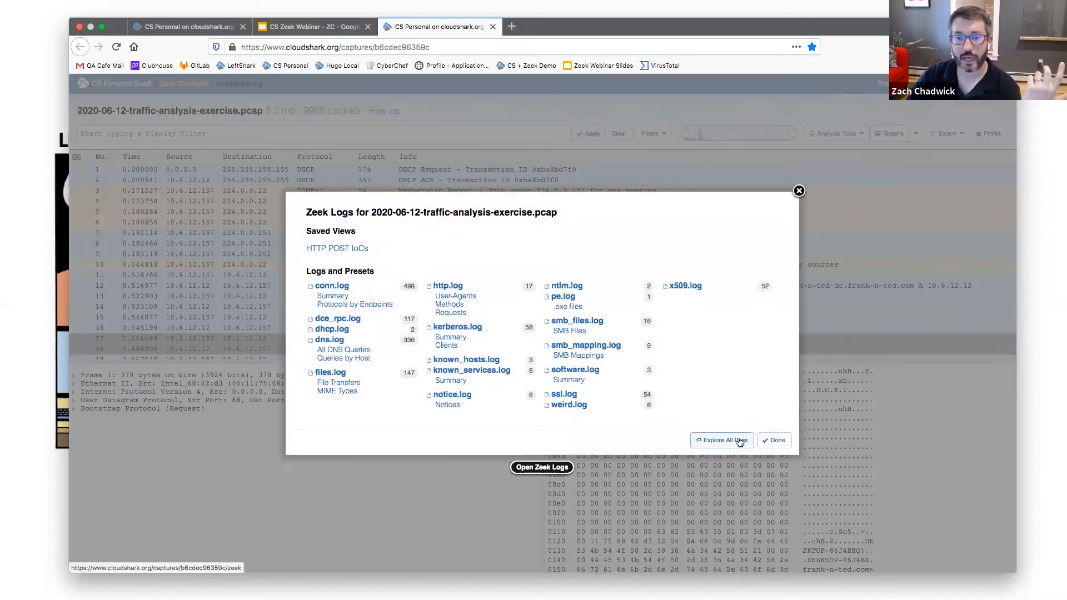
pyautogui.click(722, 440)
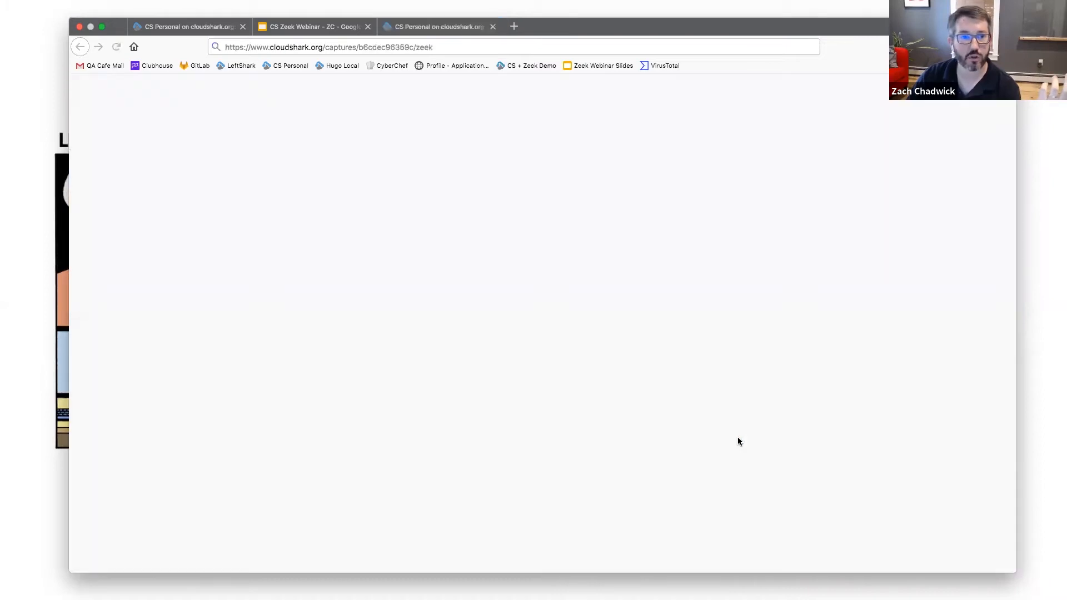
pyautogui.click(106, 244)
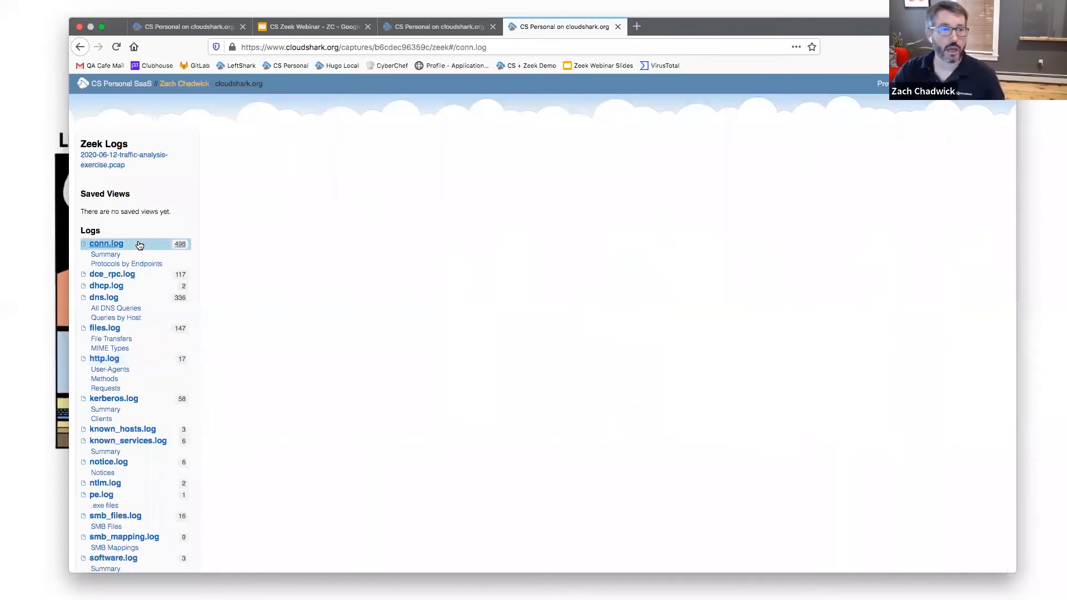
# Step: Look through the available Zeek logs and review the Clients and Summary presets of kerberos.log, ending on Clients
pyautogui.scroll(-2, 137, 280)
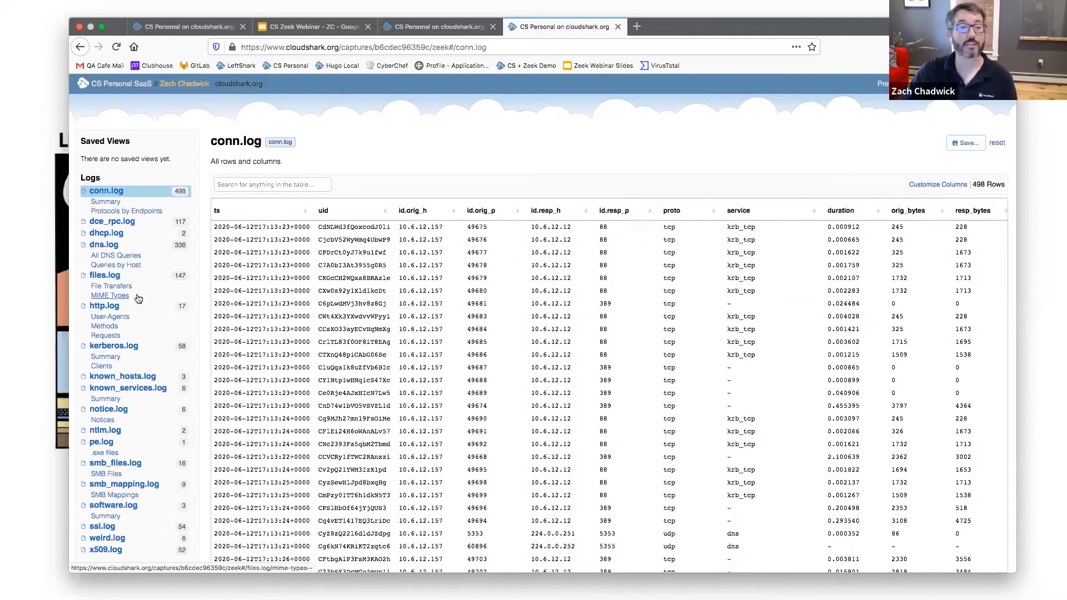
pyautogui.scroll(-1, 138, 298)
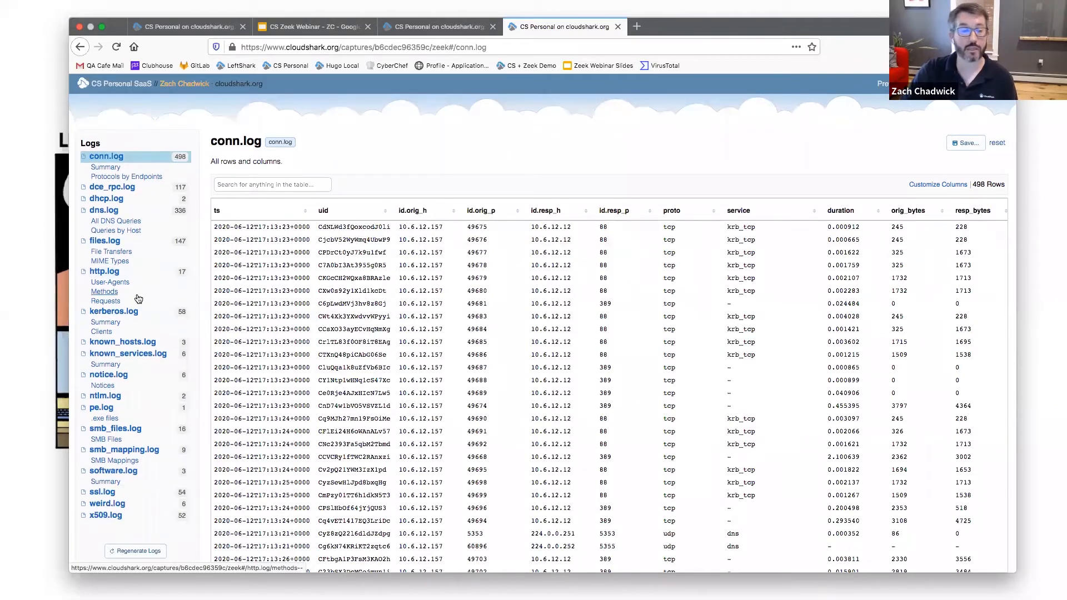
pyautogui.scroll(3, 138, 299)
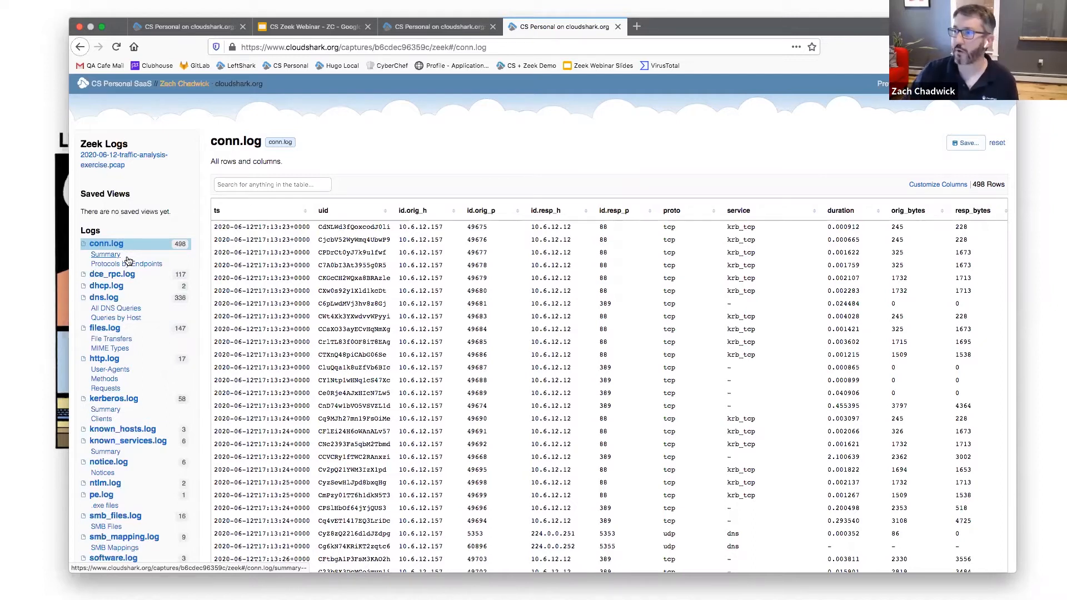
pyautogui.scroll(-1, 161, 344)
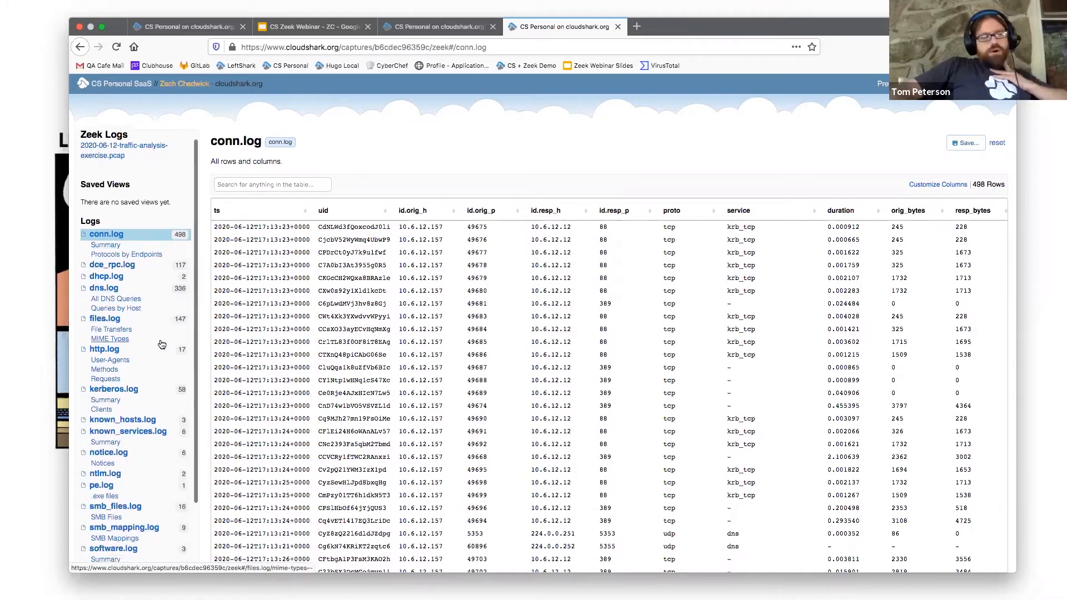
pyautogui.scroll(-3, 161, 345)
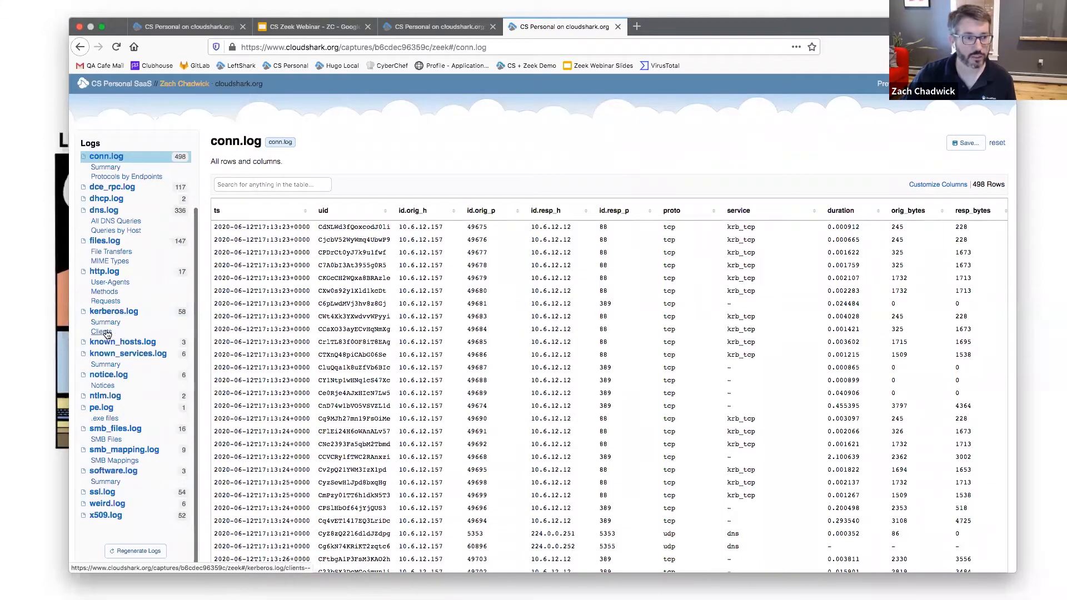
pyautogui.click(108, 334)
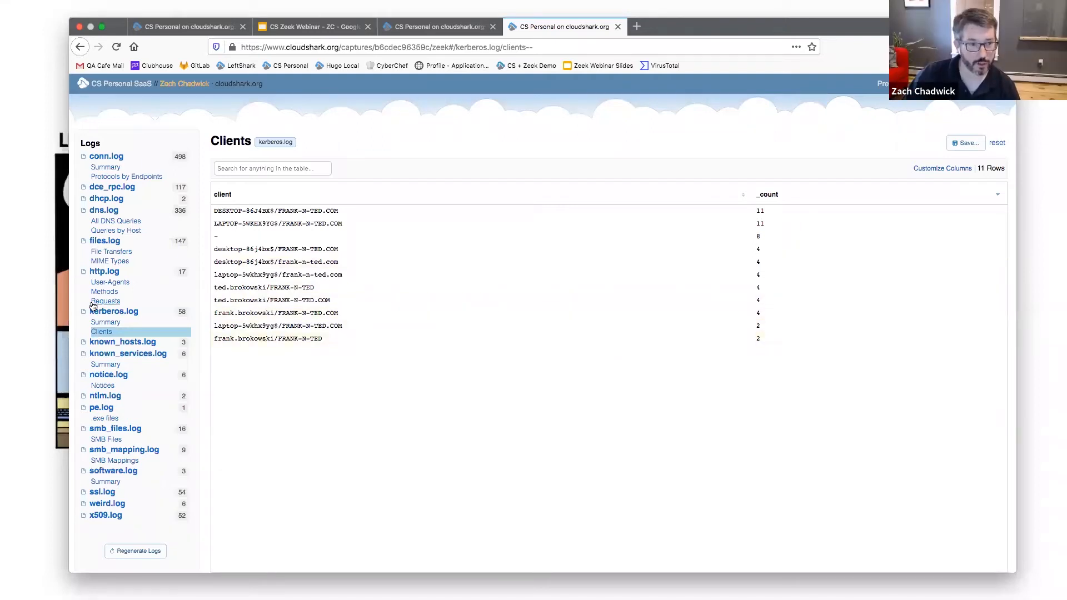
pyautogui.click(115, 330)
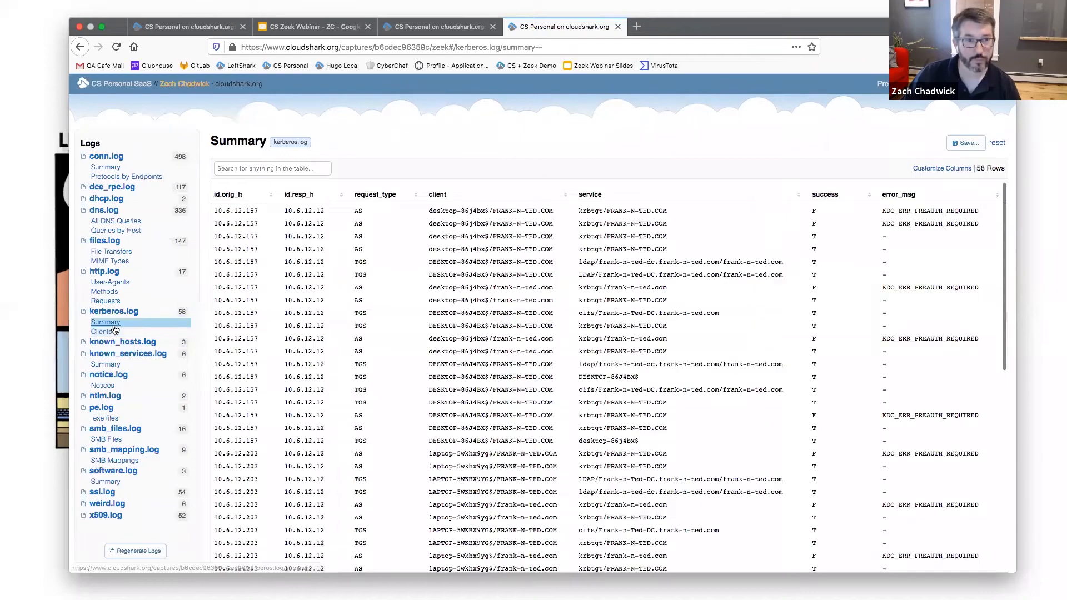
pyautogui.click(115, 335)
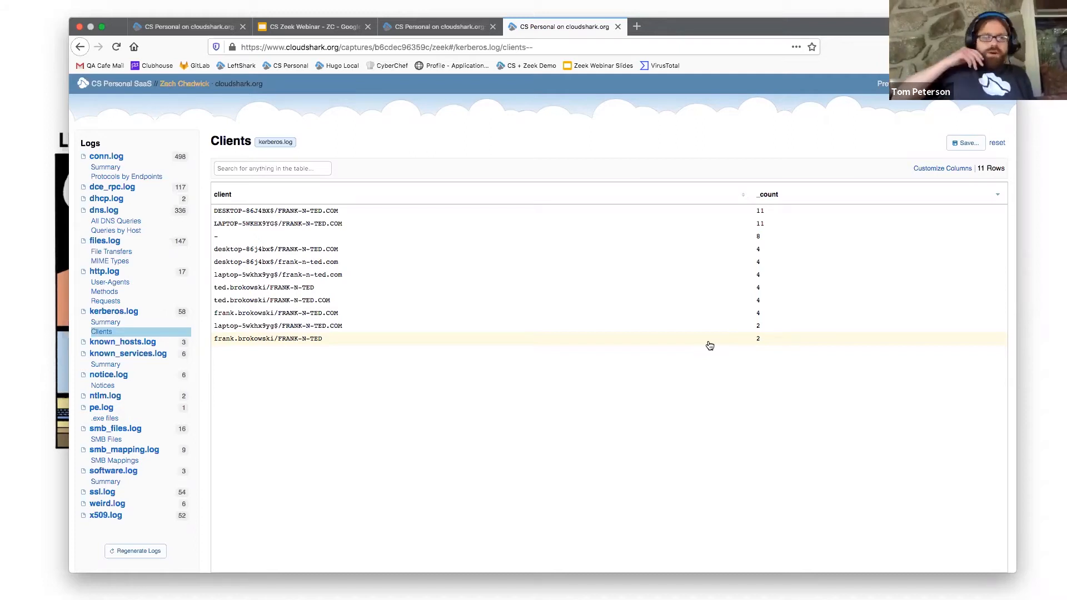
# Step: Review the hosts in known_hosts.log and the Summary preset of known_services.log
pyautogui.click(136, 344)
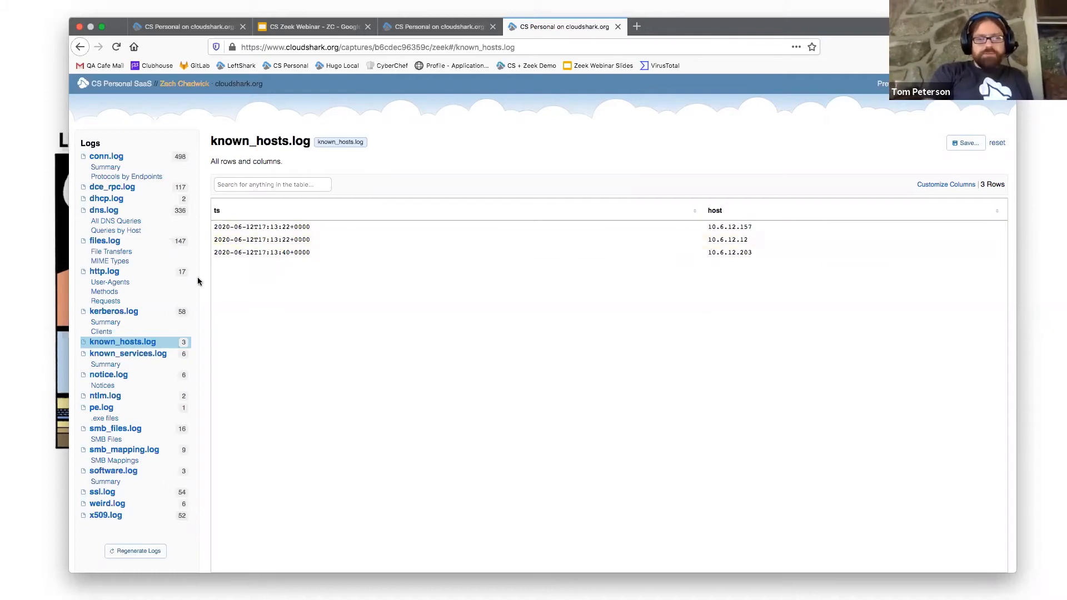
pyautogui.click(106, 364)
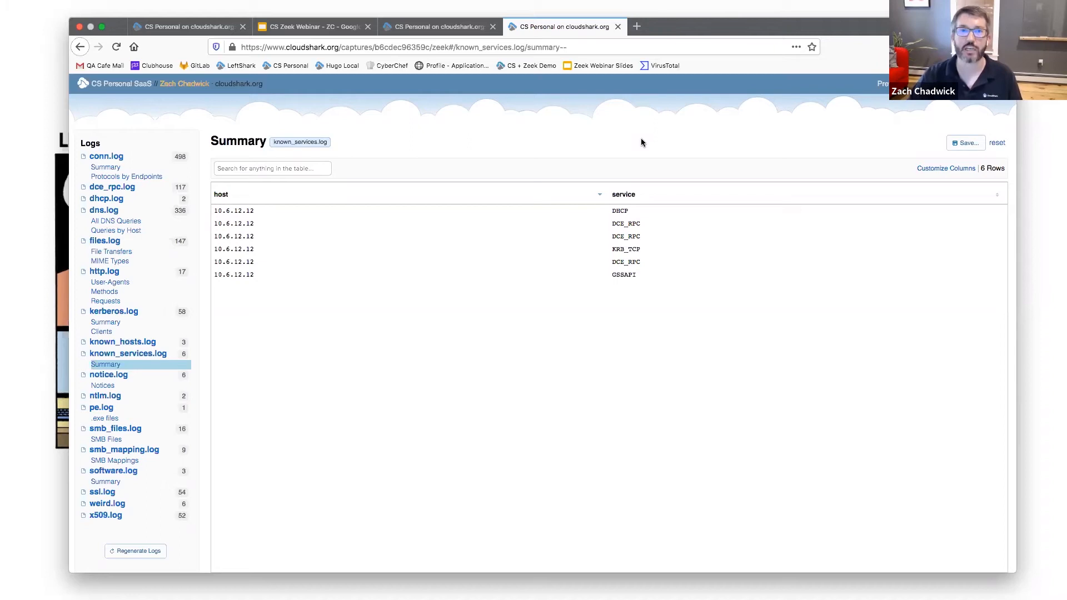
# Step: View the software.log Summary and inspect the unparsed version string in the MSIE row's details for host 10.6.12.203
pyautogui.click(109, 481)
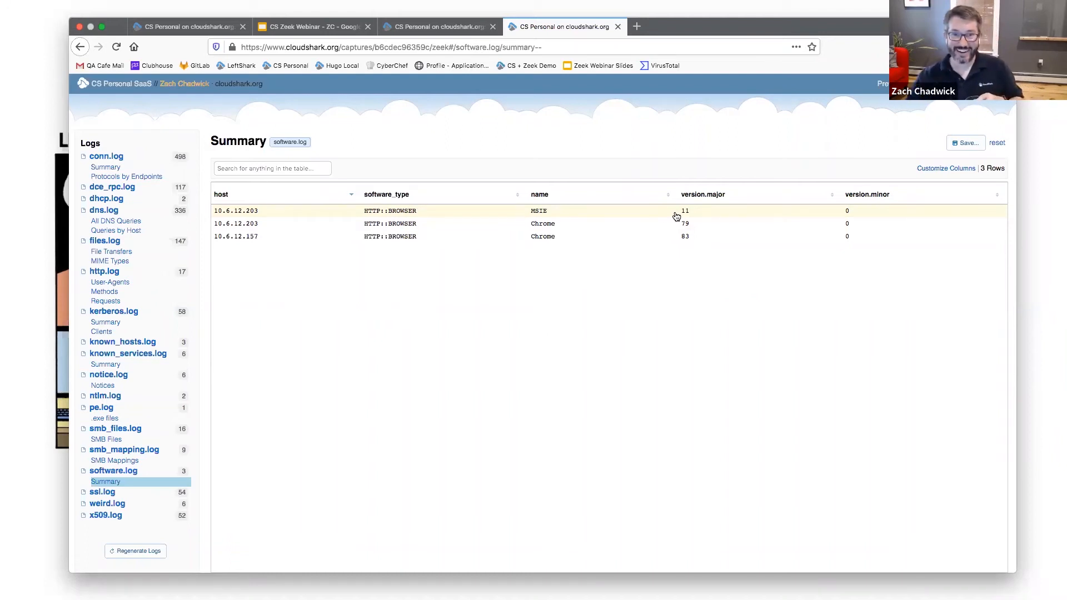
pyautogui.click(630, 215)
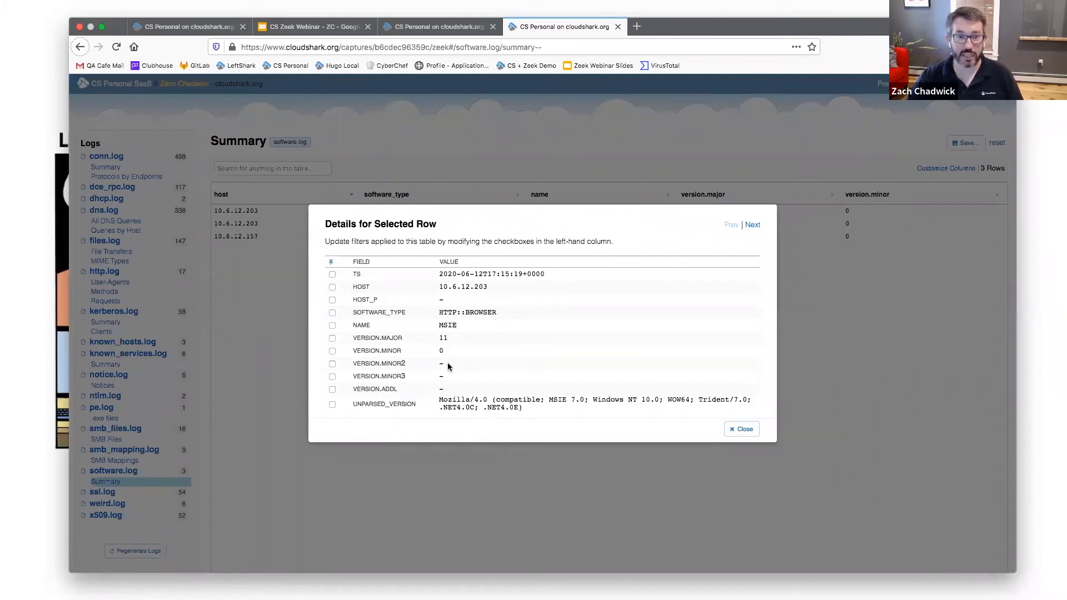
pyautogui.moveTo(525, 411)
pyautogui.mouseDown()
pyautogui.moveTo(429, 401)
pyautogui.moveTo(543, 408)
pyautogui.mouseUp()
pyautogui.click(448, 401)
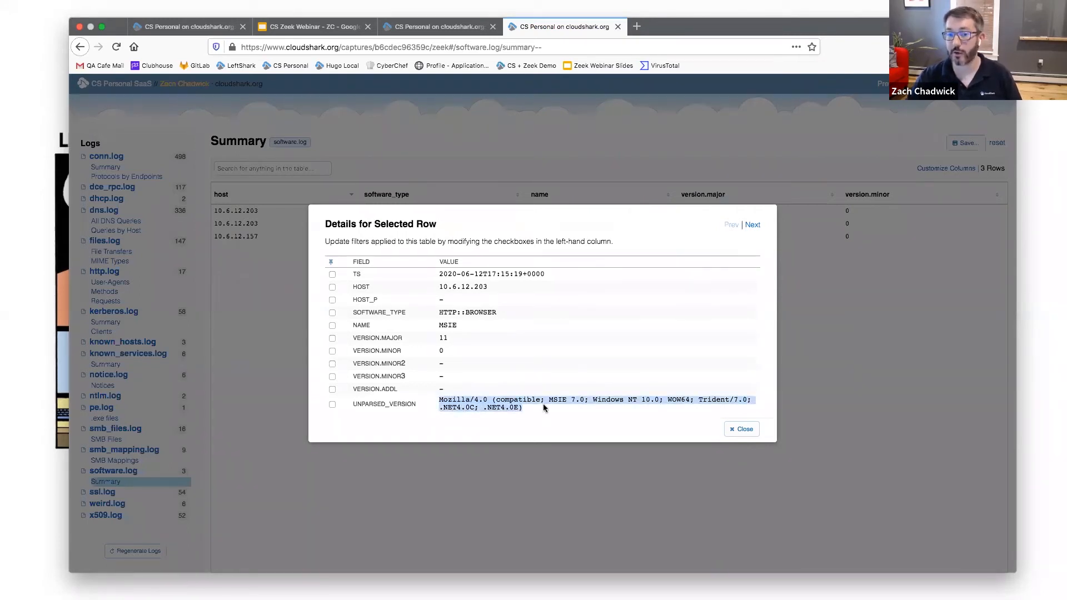
pyautogui.click(544, 408)
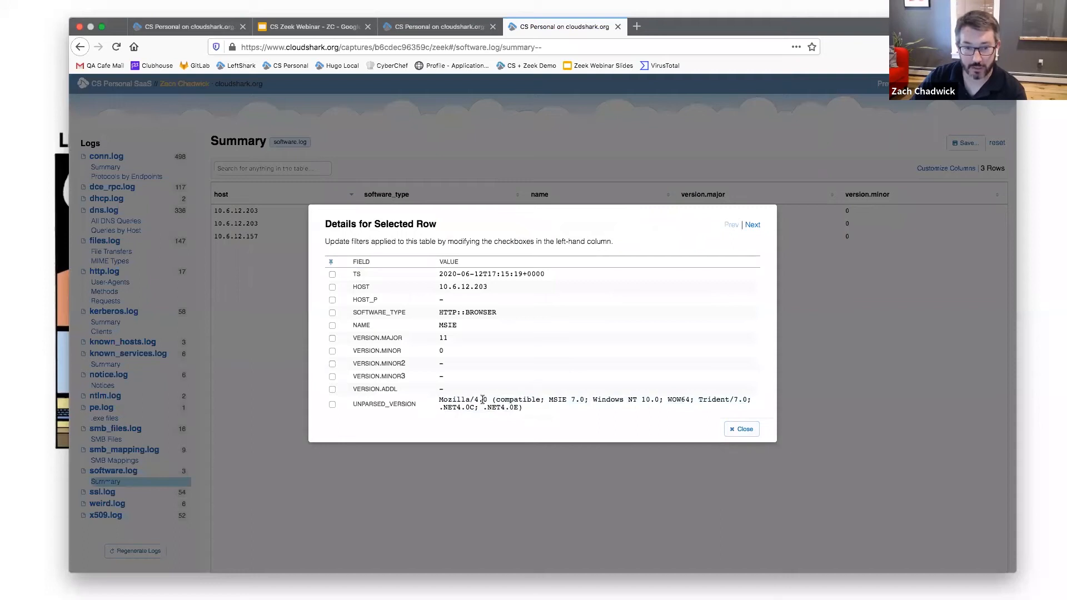
pyautogui.click(741, 429)
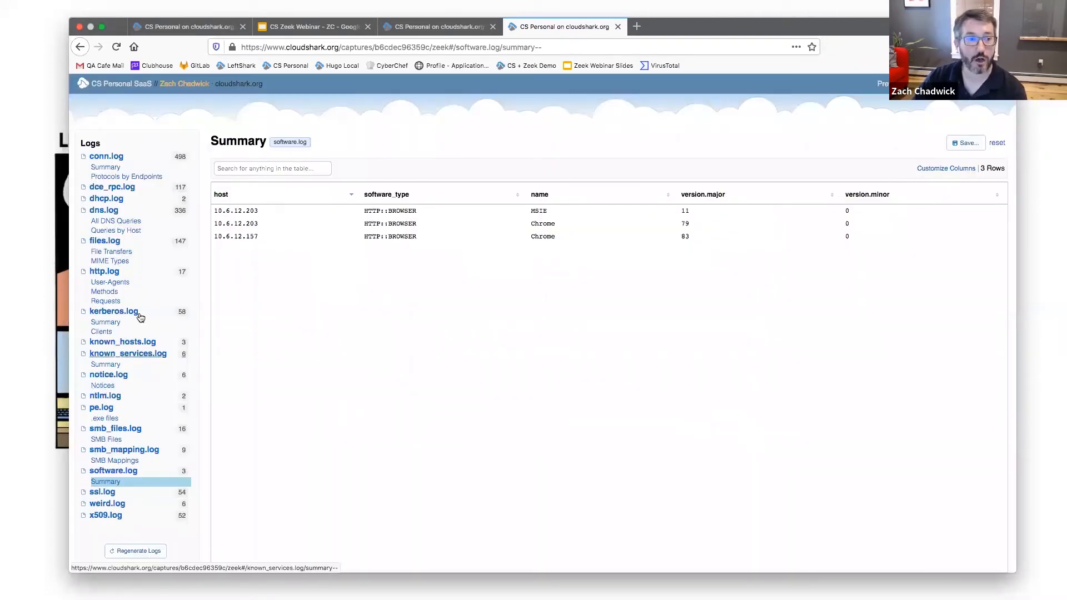
# Step: Filter http.log to the requests using the Mozilla/4.0 MSIE 7.0 user agent, starting from its User-Agents preset
pyautogui.click(113, 285)
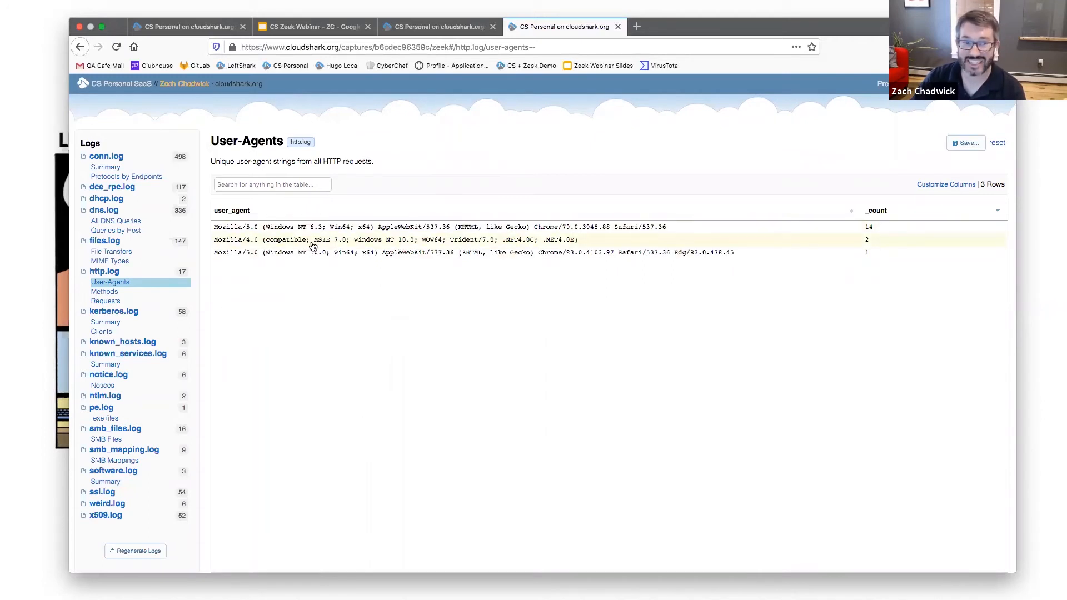
pyautogui.click(365, 245)
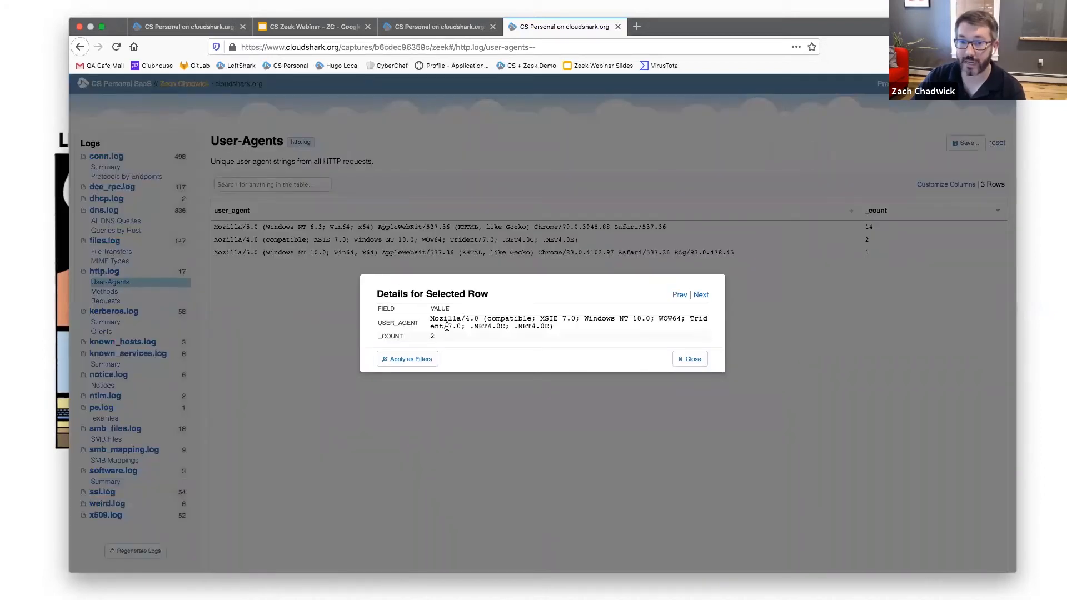
pyautogui.click(416, 358)
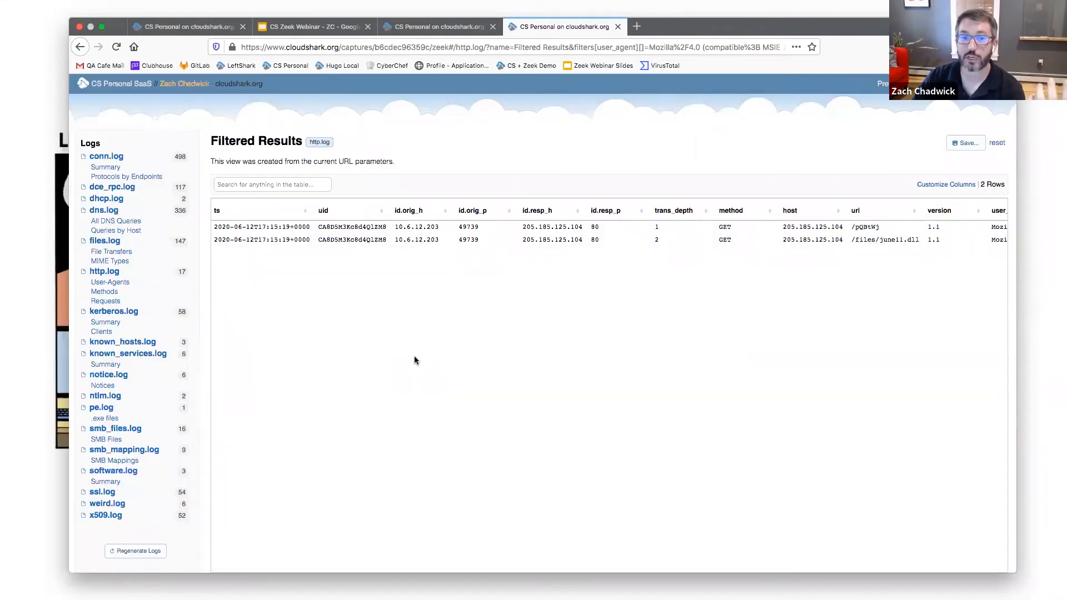
# Step: Examine the host, URI, user agent, response length and status columns of the filtered HTTP requests
pyautogui.hscroll(10, 626, 244)
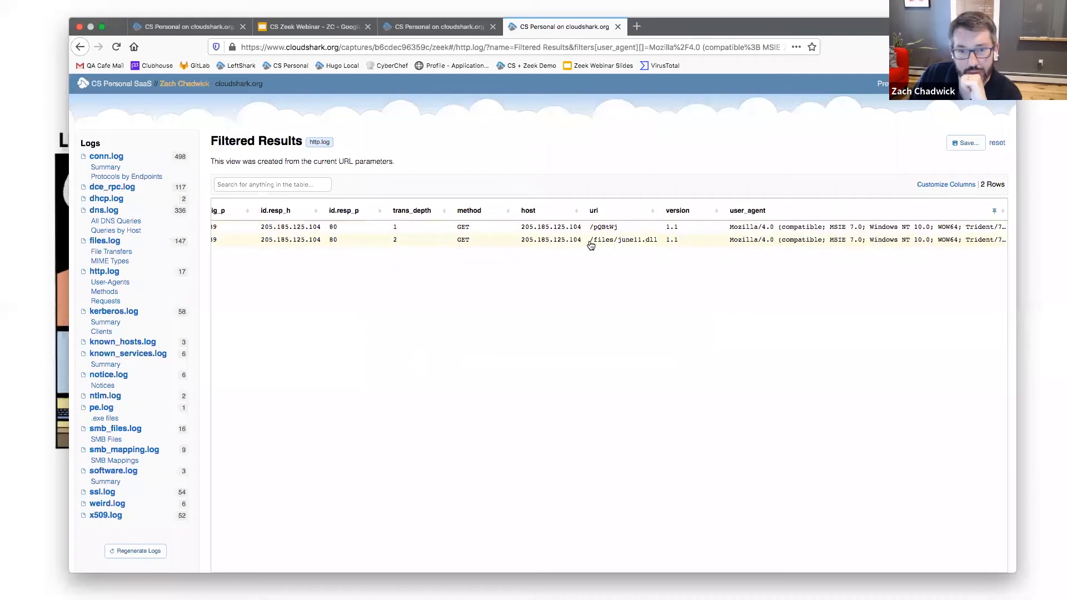
pyautogui.hscroll(2, 575, 245)
pyautogui.hscroll(5, 575, 245)
pyautogui.hscroll(2, 575, 245)
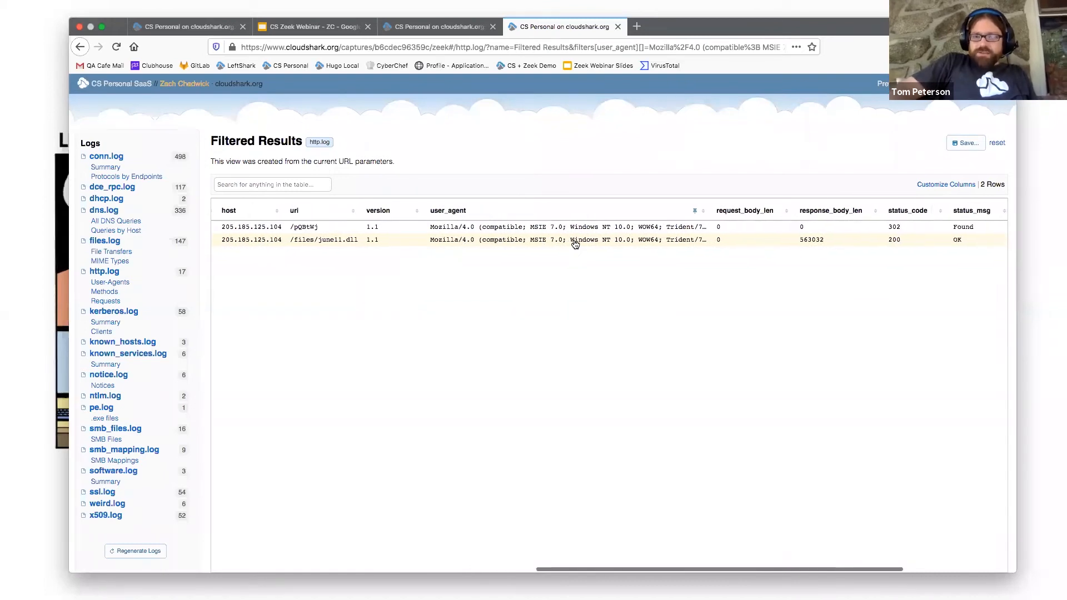
pyautogui.hscroll(-3, 575, 244)
pyautogui.hscroll(-2, 575, 244)
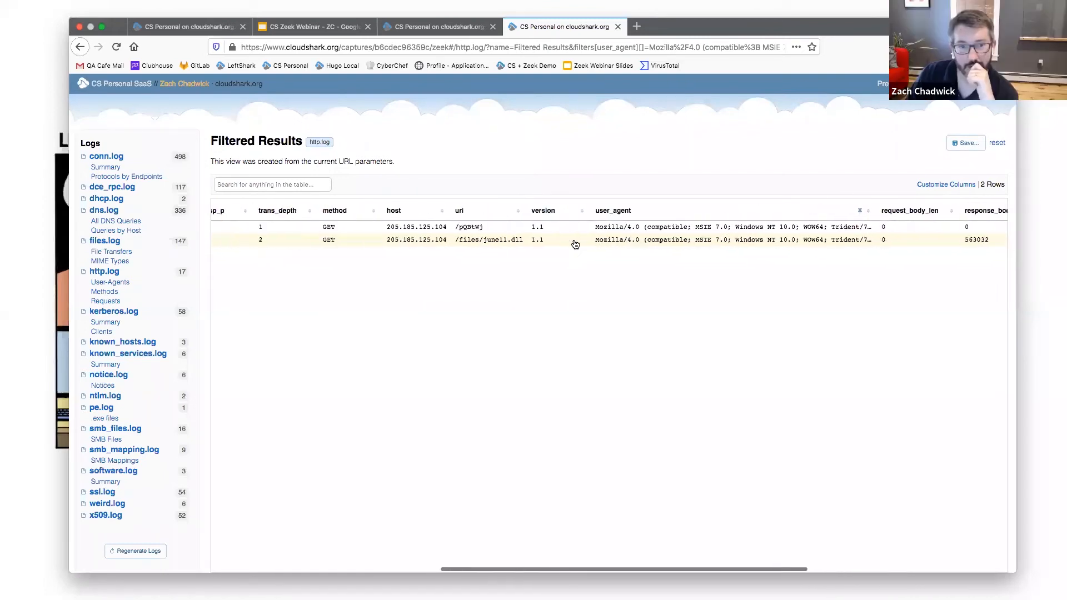
# Step: Open the packets behind the /pQBtWj request from its row details in the filtered HTTP results
pyautogui.hscroll(-5, 575, 244)
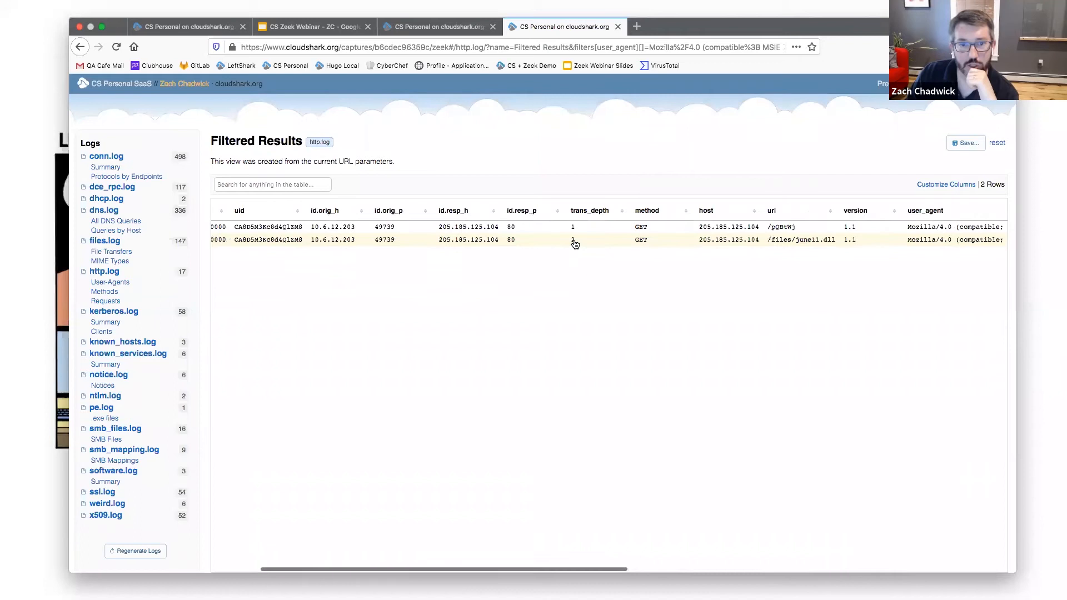
pyautogui.hscroll(4, 575, 244)
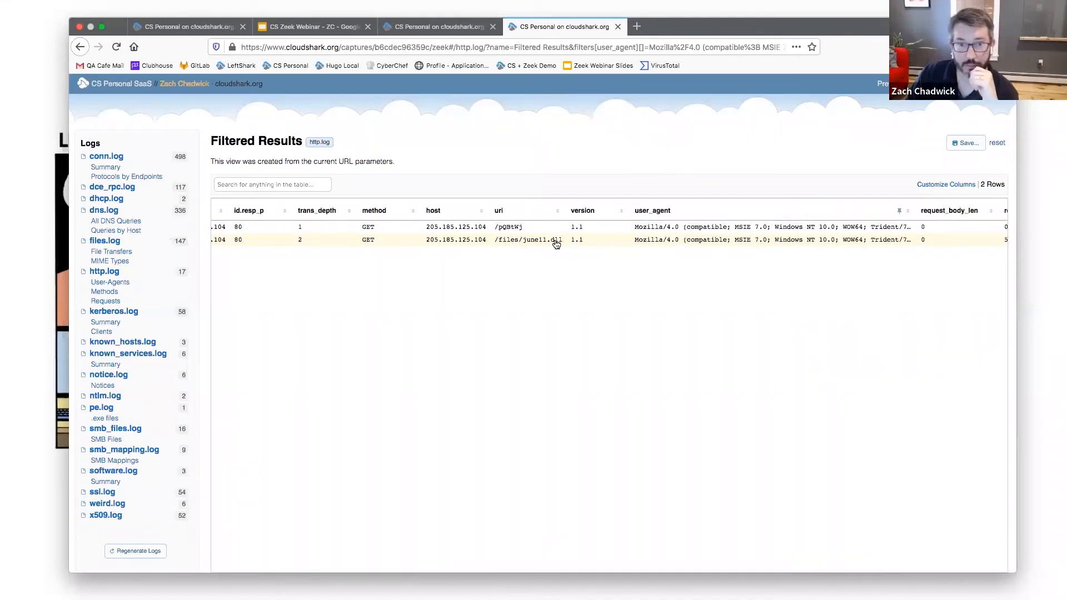
pyautogui.hscroll(3, 573, 233)
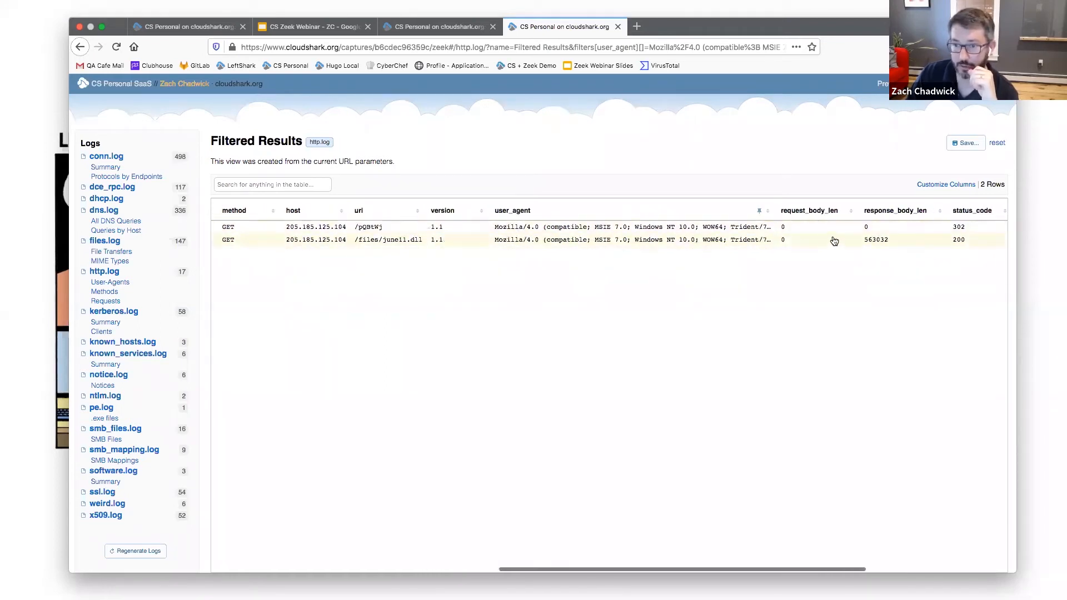
pyautogui.hscroll(3, 878, 231)
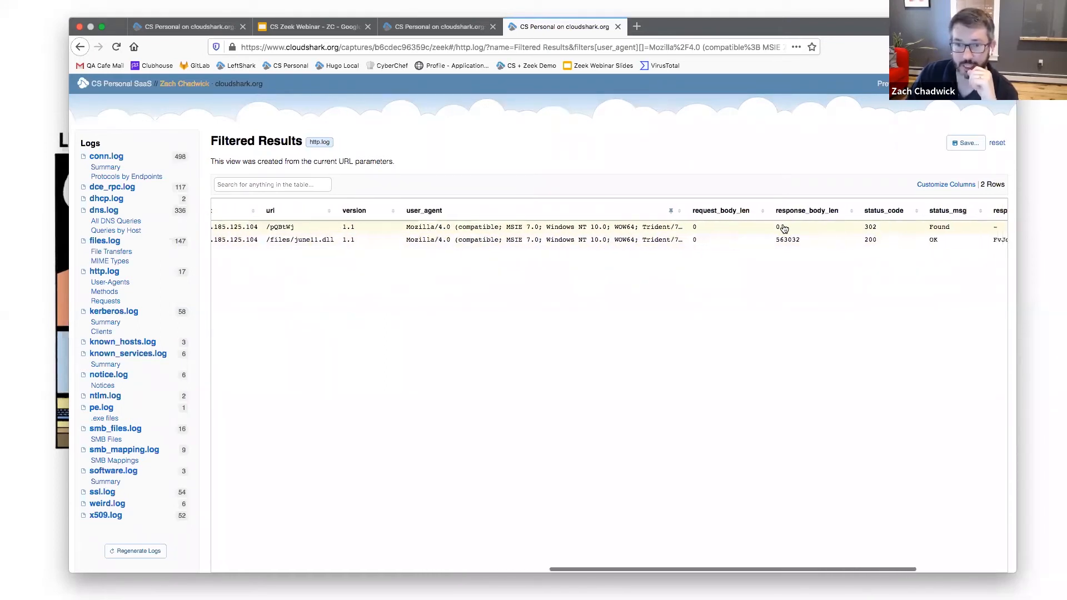
pyautogui.hscroll(-3, 524, 215)
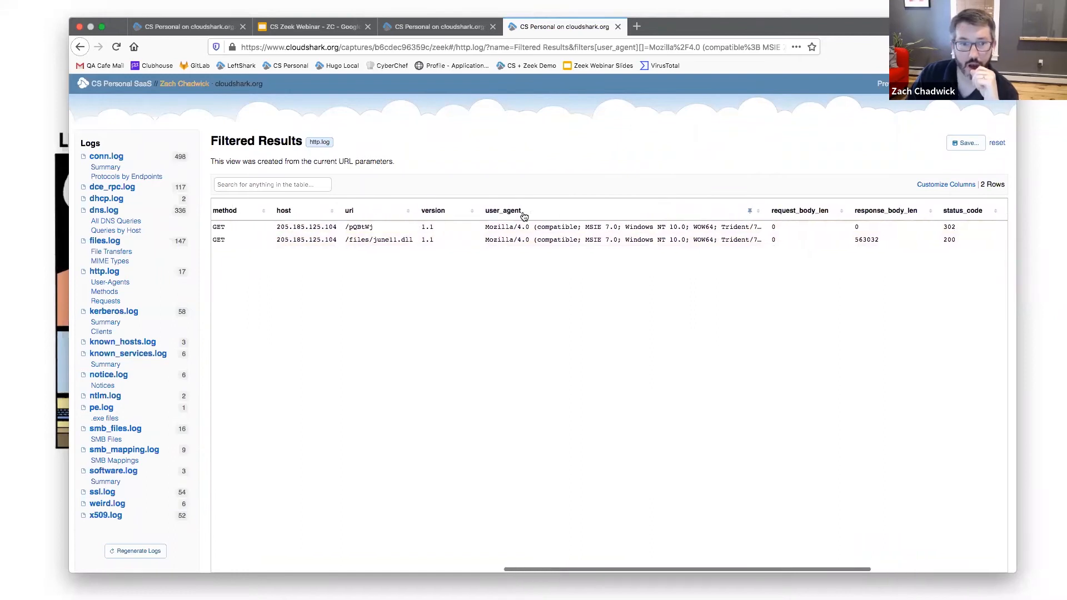
pyautogui.click(366, 227)
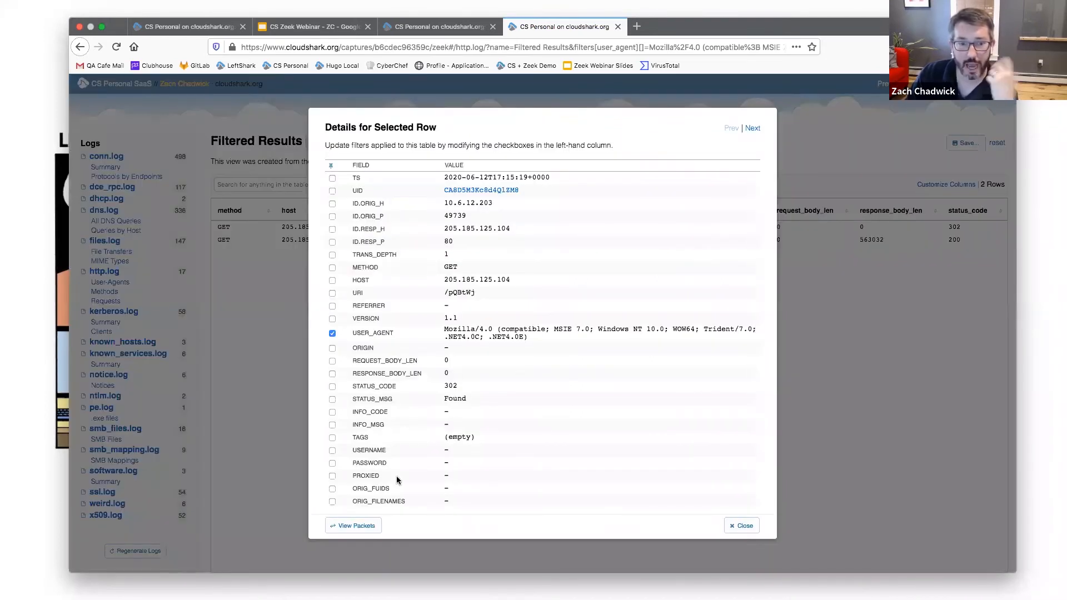
pyautogui.click(335, 526)
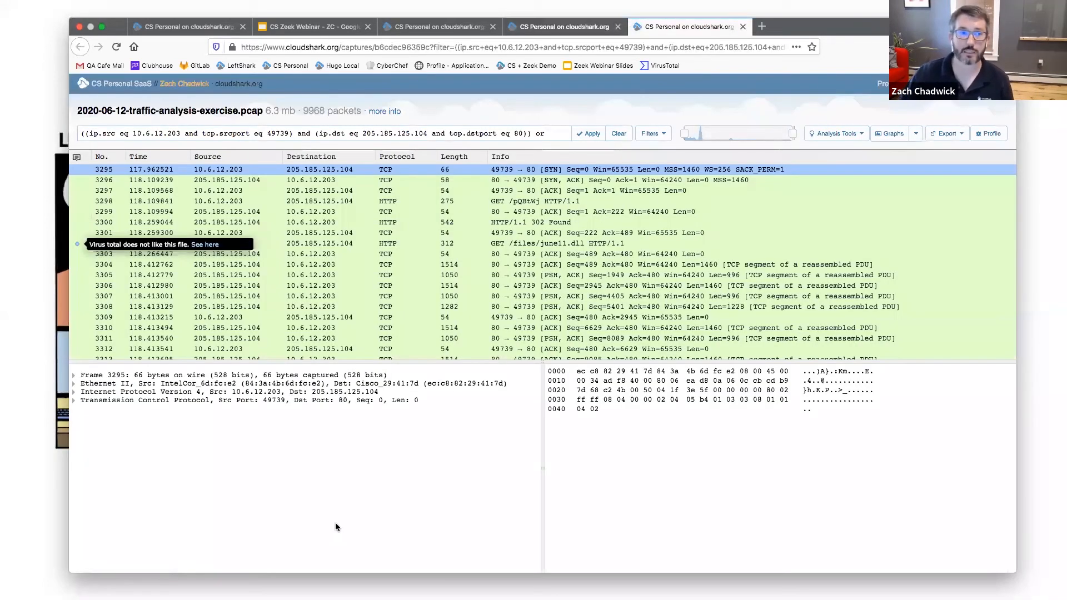
# Step: Select the GET /files/june11.dll packet in the capture and follow its HTTP stream
pyautogui.click(823, 135)
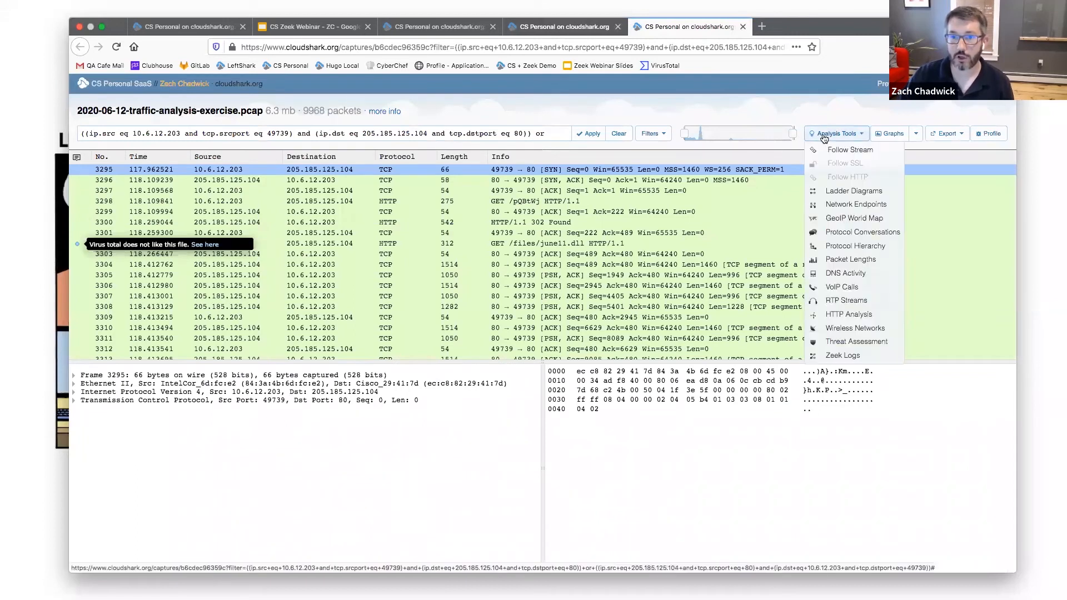
pyautogui.click(572, 203)
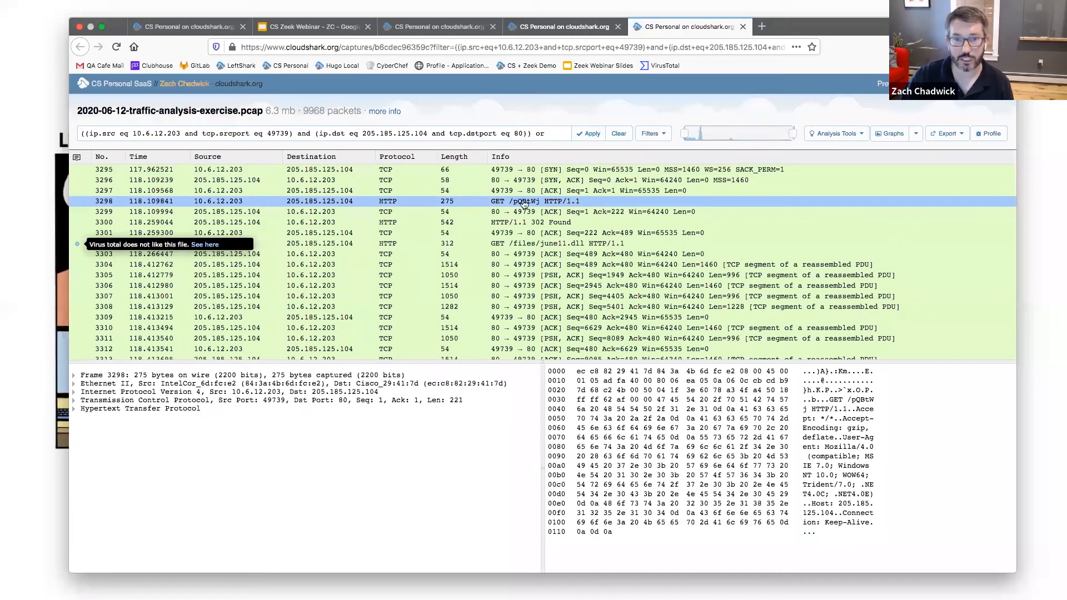
pyautogui.click(575, 224)
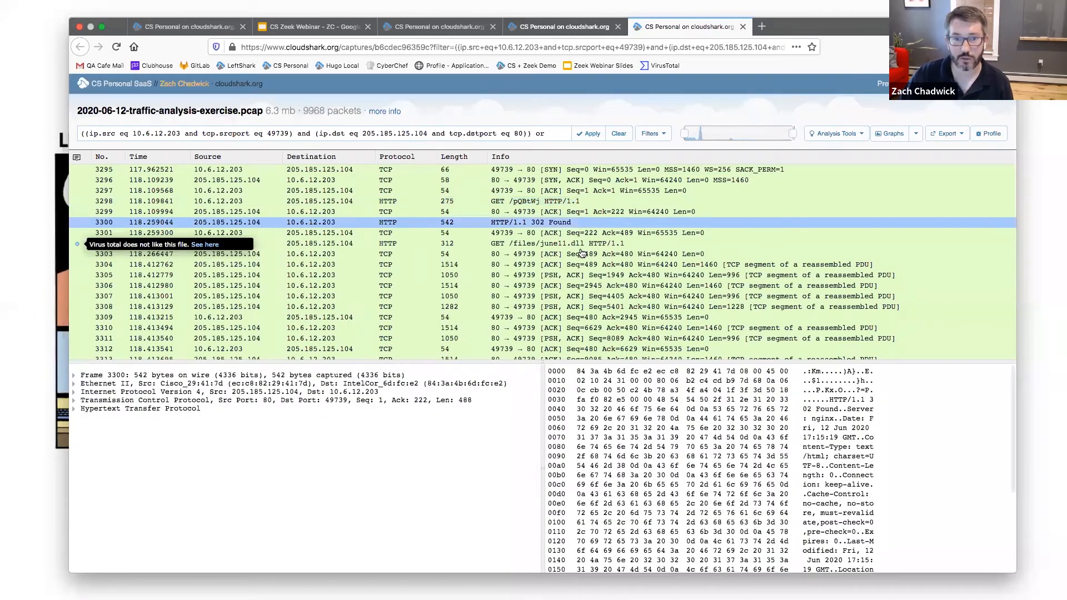
pyautogui.click(574, 243)
pyautogui.click(836, 133)
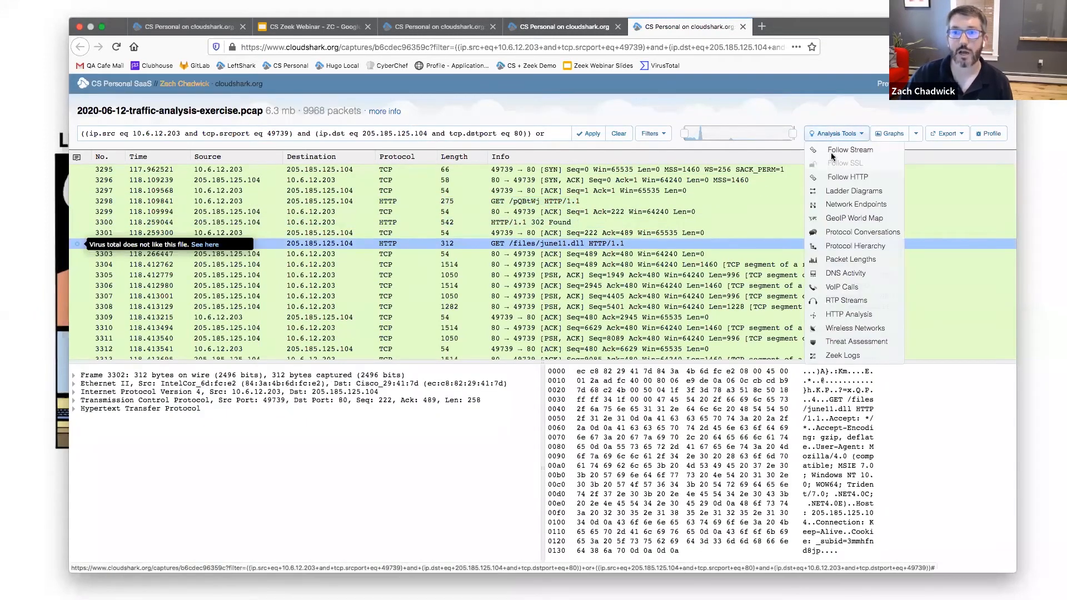
pyautogui.click(834, 177)
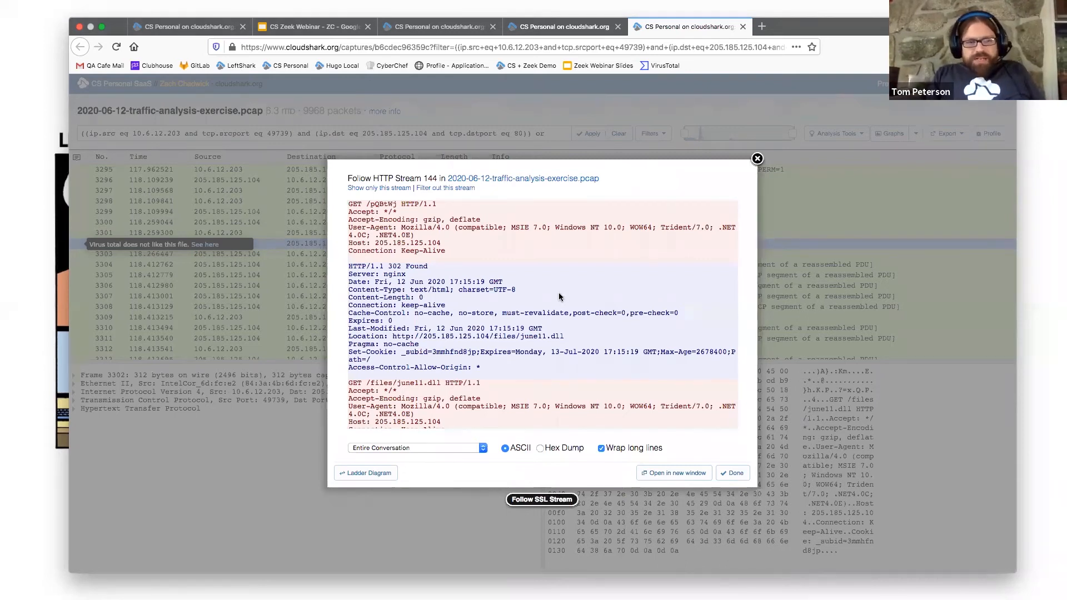
# Step: Examine the HTTP stream's redirect Location header, the june11.dll request, and the response headers and start of the file body
pyautogui.scroll(-1, 561, 296)
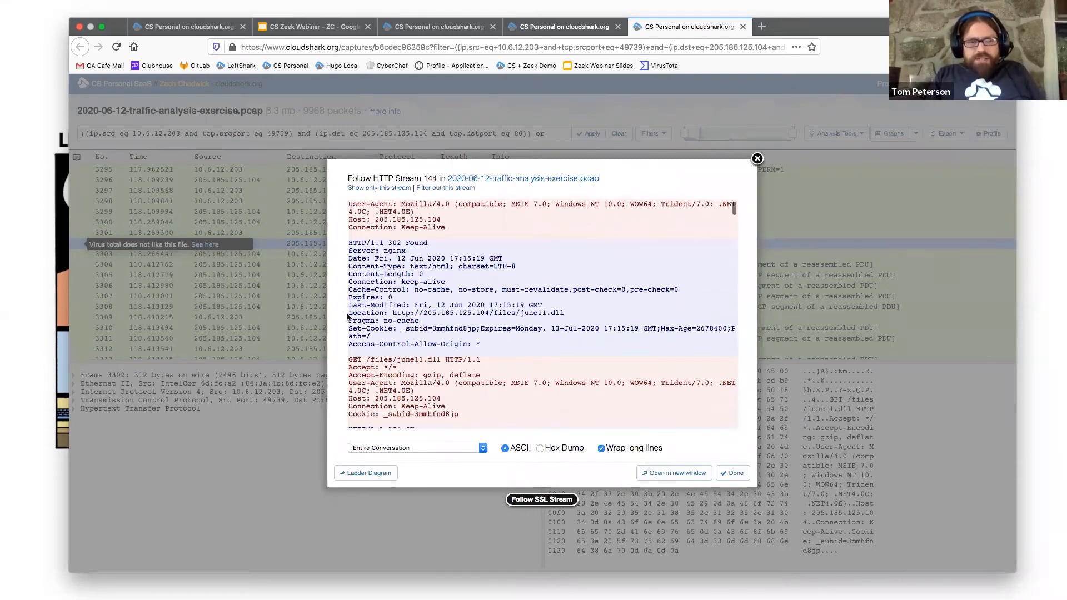
pyautogui.moveTo(350, 315); pyautogui.dragTo(566, 314)
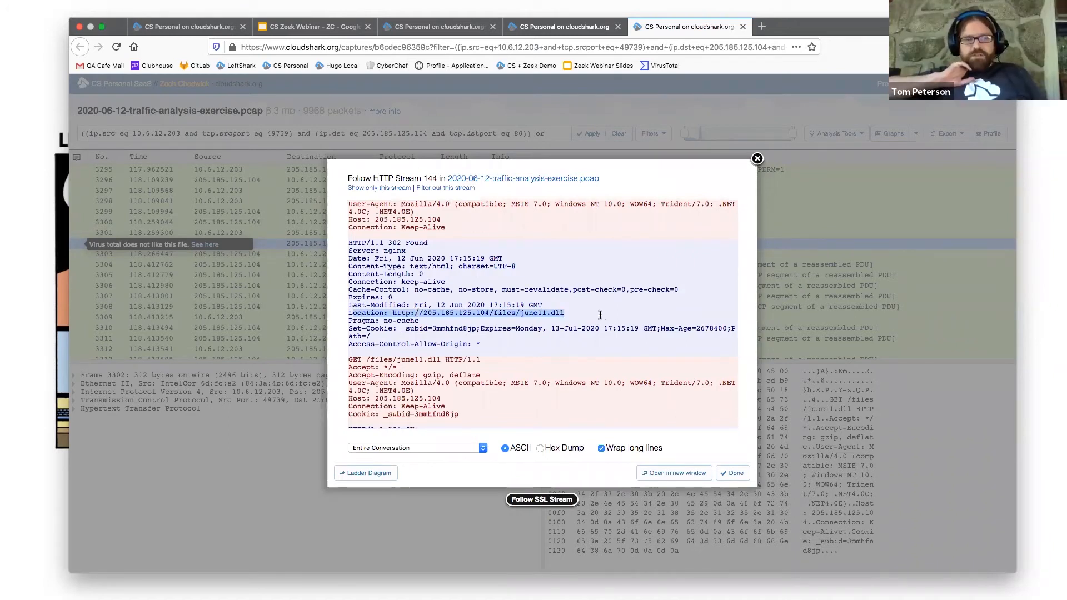
pyautogui.scroll(-3, 600, 319)
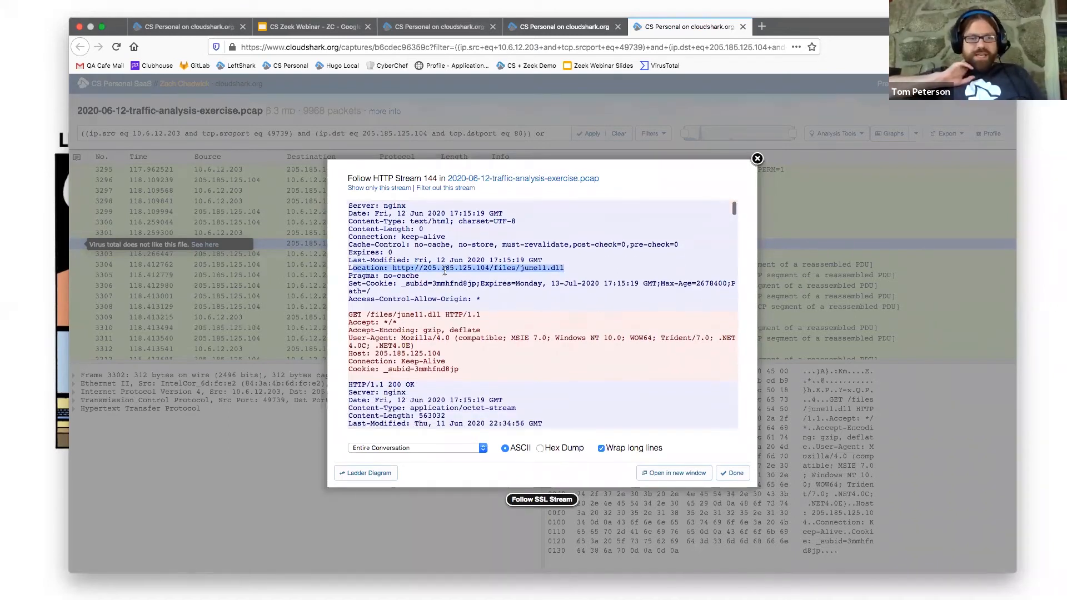
pyautogui.scroll(-5, 526, 268)
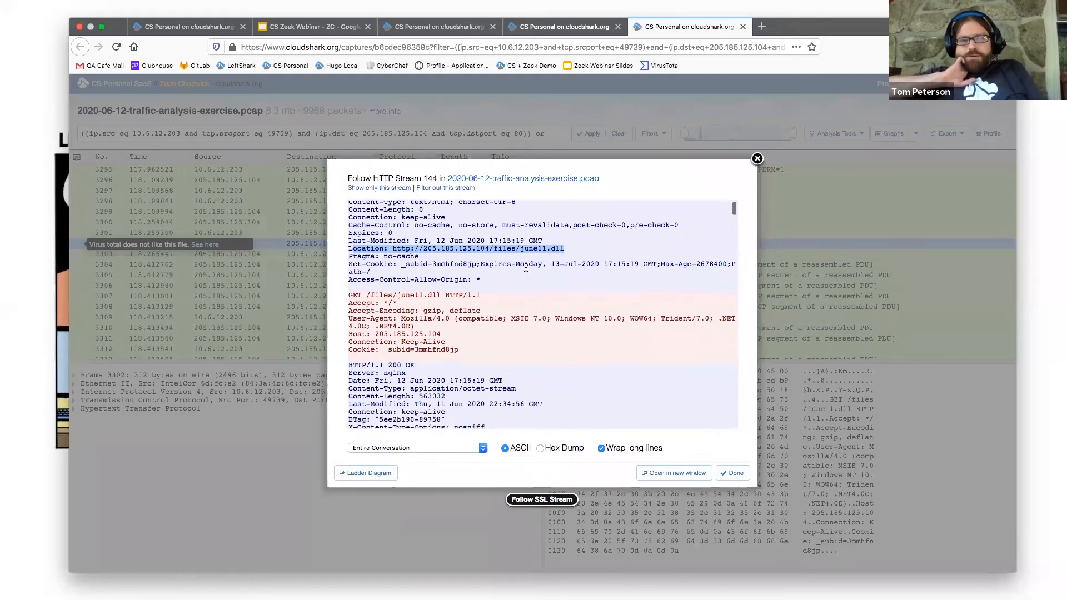
pyautogui.scroll(-5, 526, 268)
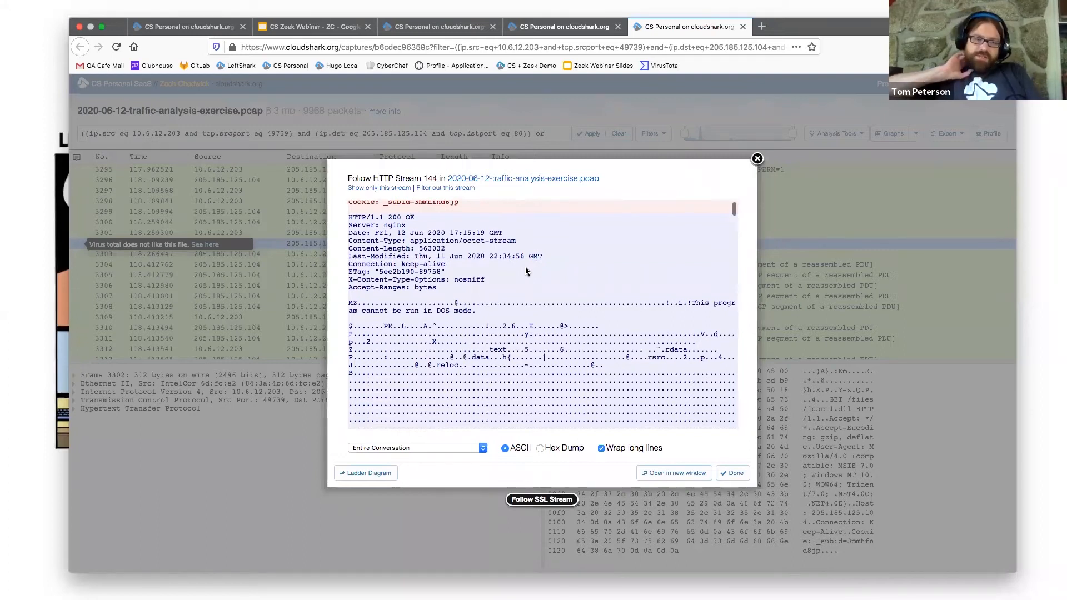
pyautogui.scroll(2, 525, 271)
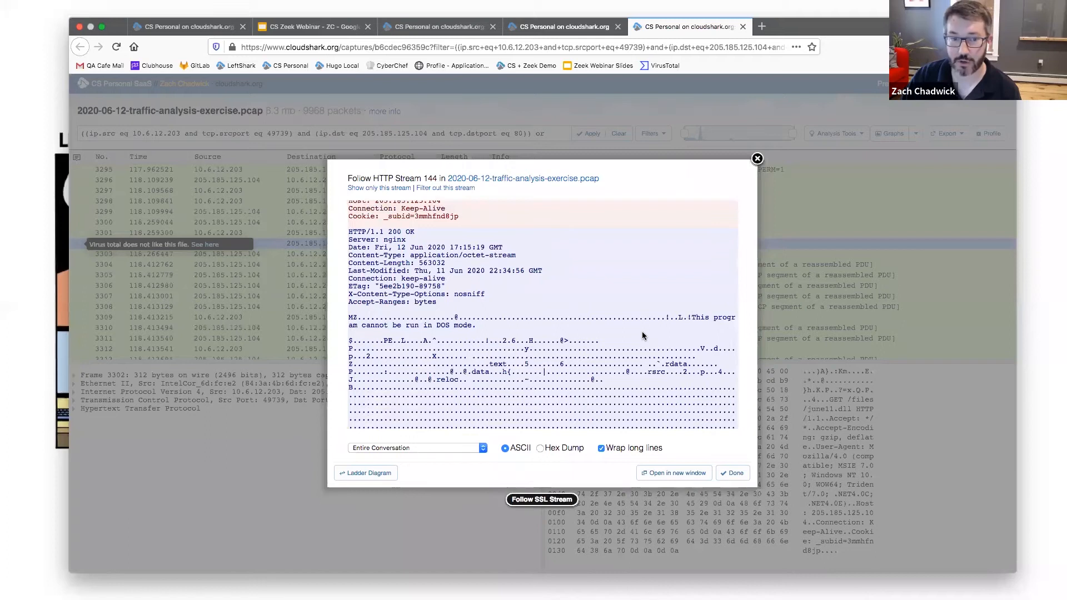
pyautogui.scroll(-2, 642, 336)
pyautogui.scroll(3, 642, 333)
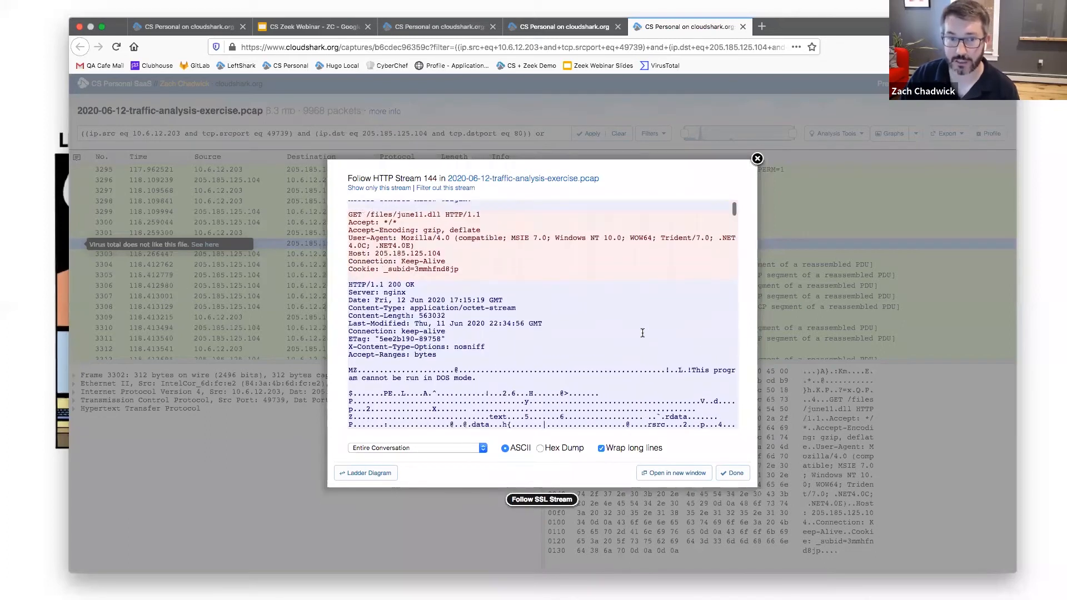
pyautogui.scroll(1, 642, 332)
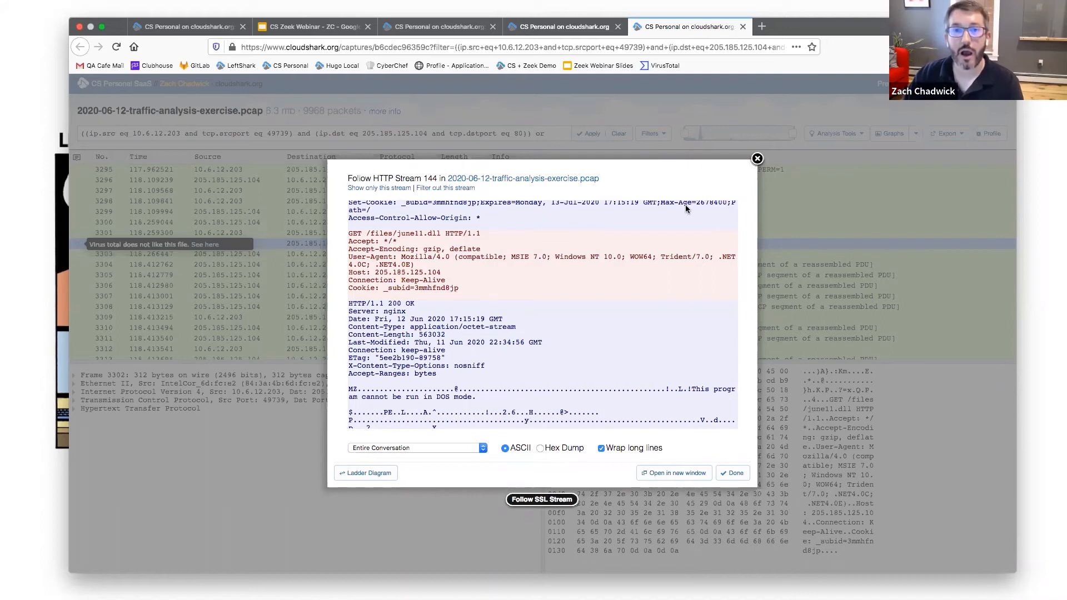
# Step: Return to the filtered HTTP log and follow the response file ID in the /files/june11.dll row's details to its files.log entry
pyautogui.click(582, 31)
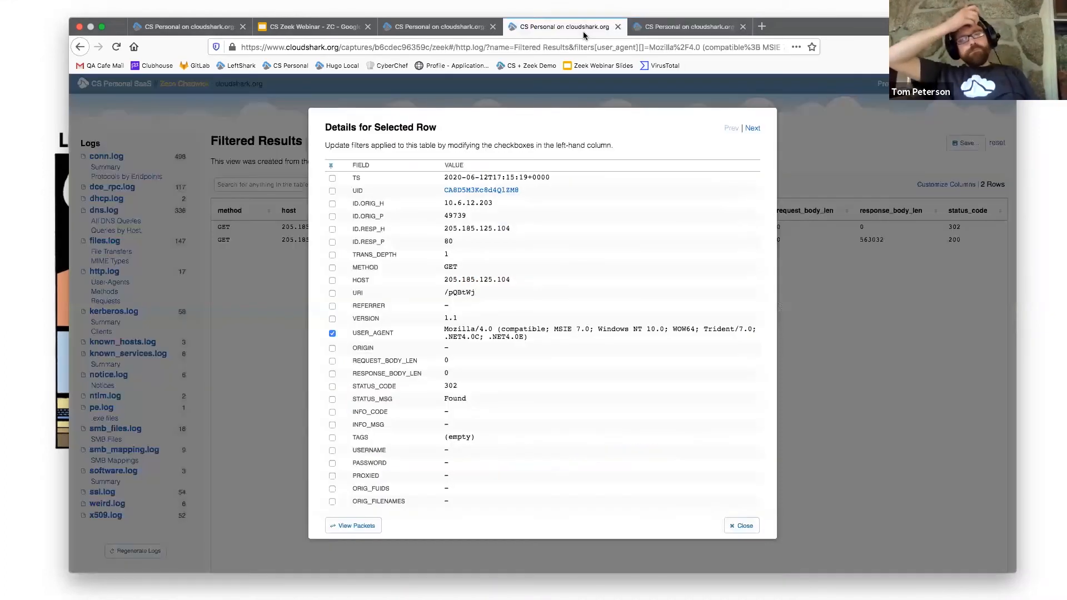
pyautogui.scroll(-2, 523, 348)
pyautogui.scroll(2, 523, 348)
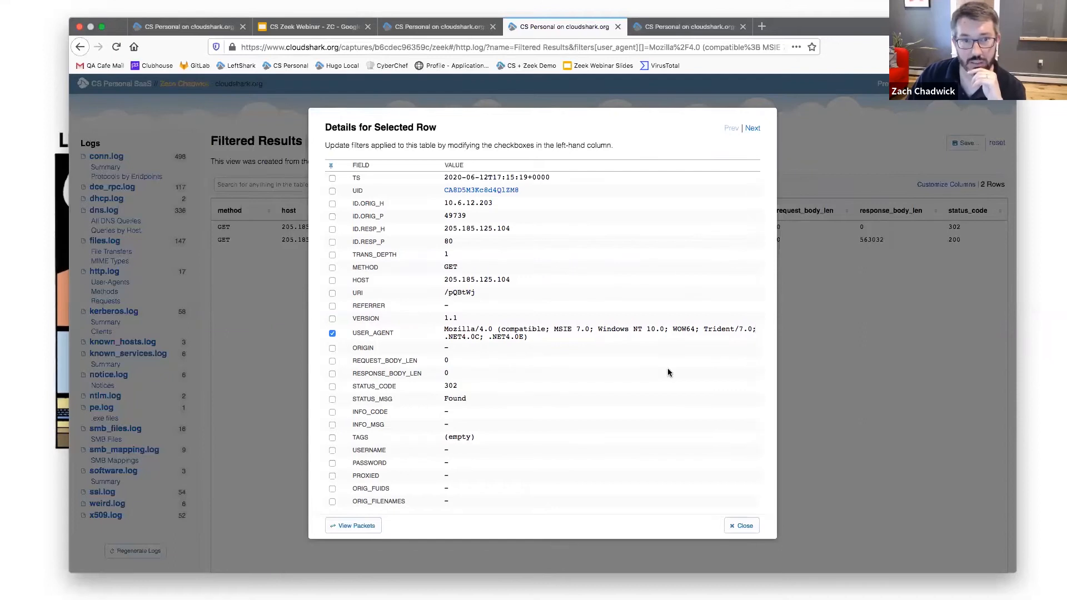
pyautogui.click(744, 526)
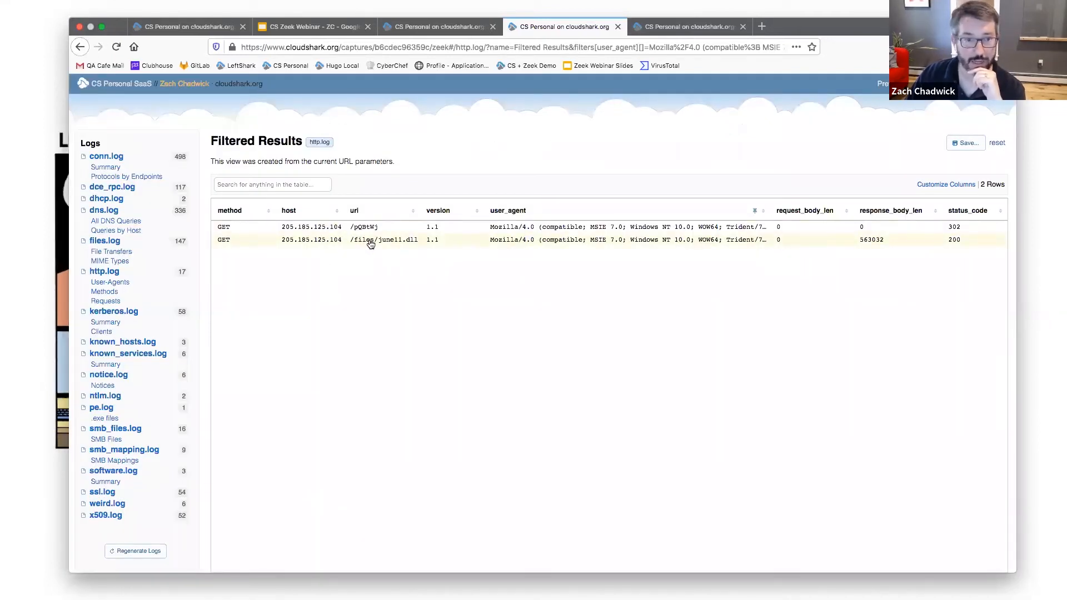
pyautogui.click(406, 245)
pyautogui.scroll(-3, 459, 328)
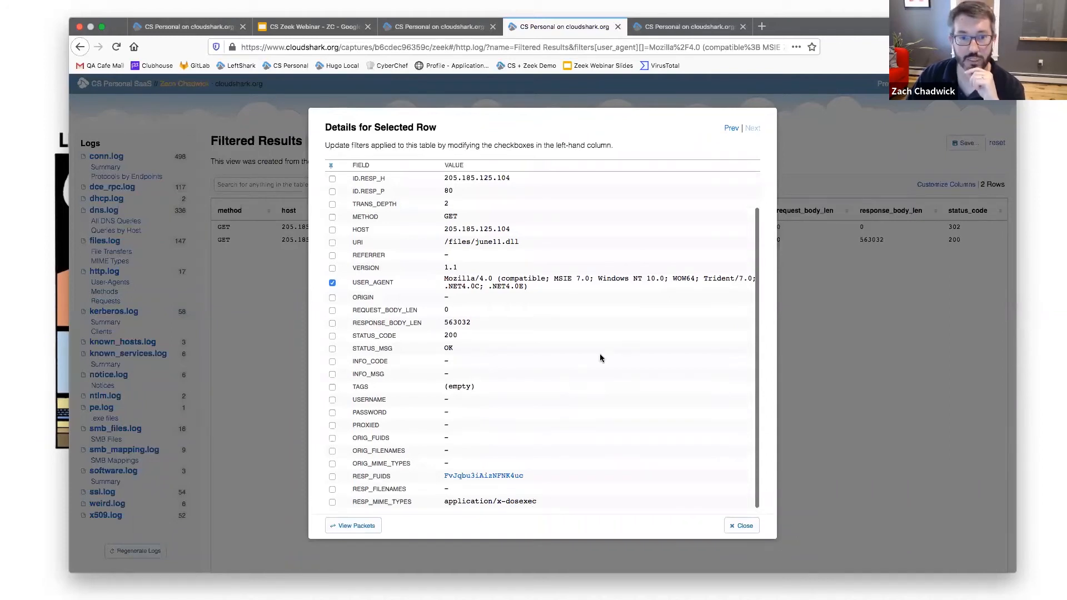
pyautogui.click(458, 476)
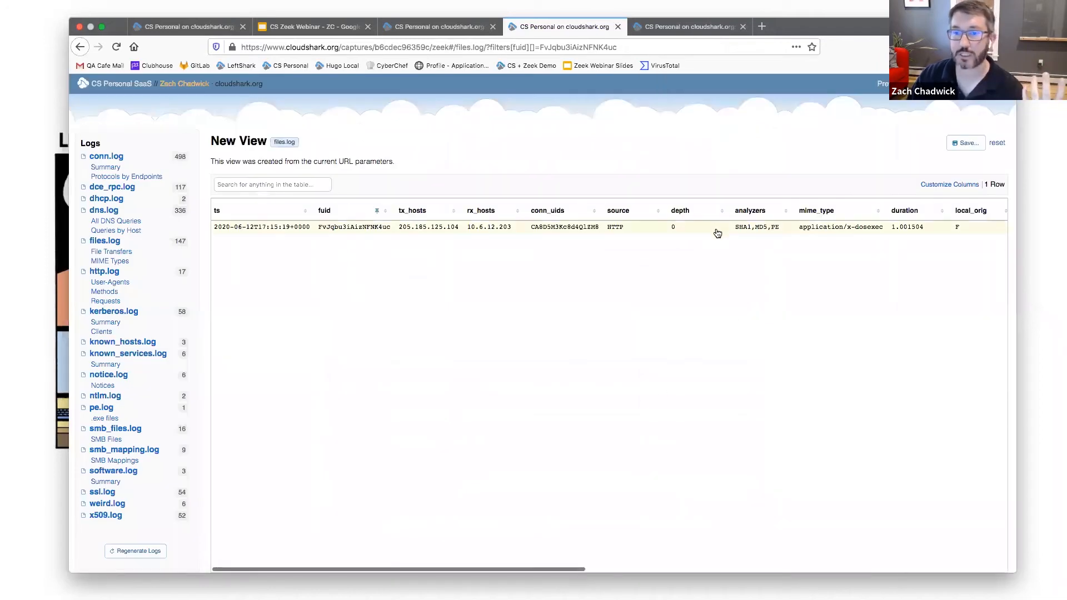
# Step: Copy the SHA1 hash from the downloaded file's files.log details and search for it on VirusTotal
pyautogui.click(717, 234)
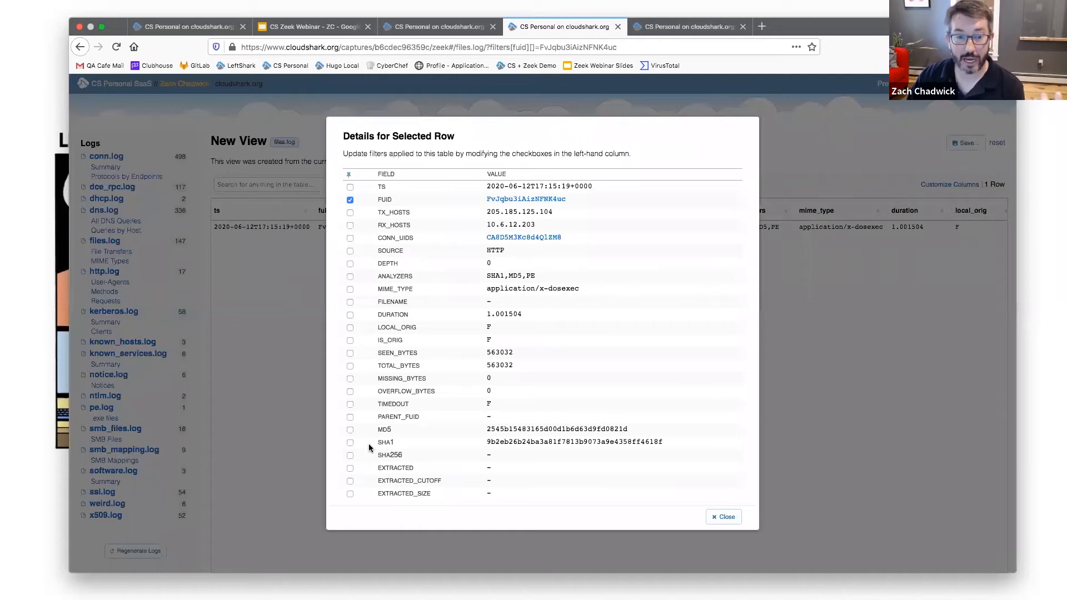
pyautogui.doubleClick(517, 444)
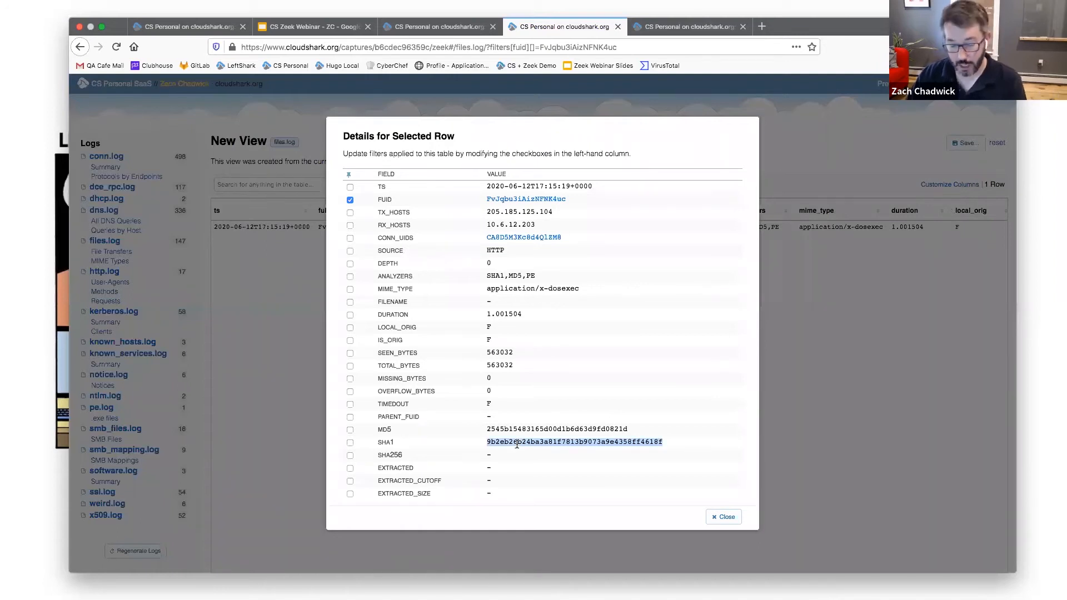
pyautogui.click(658, 66)
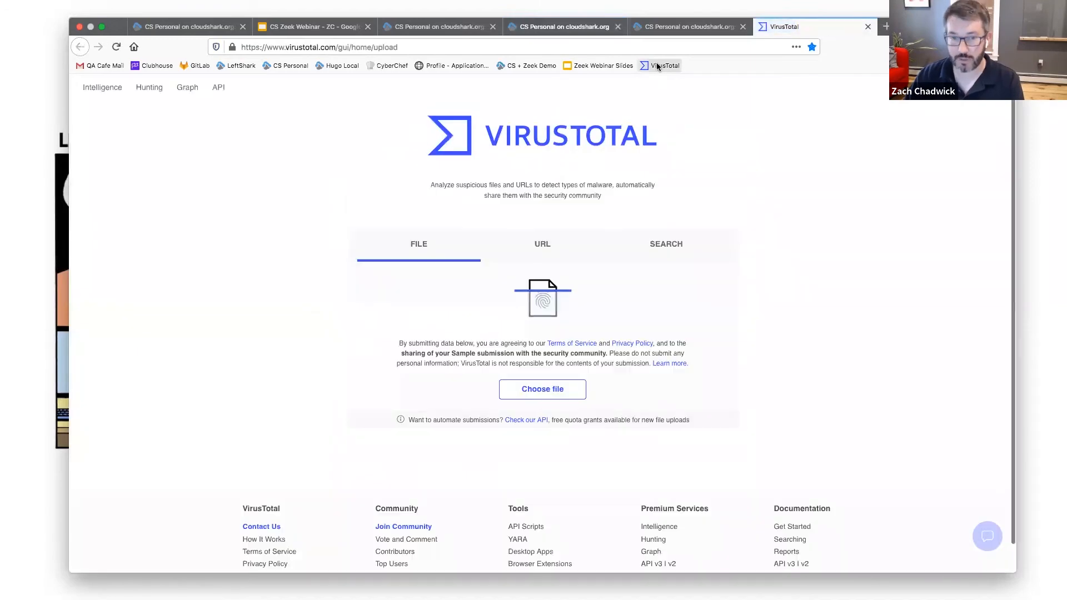
pyautogui.click(666, 245)
pyautogui.click(437, 332)
pyautogui.write('d36366666b407fe5527b96696377ee7ba9b609c8ef4561fa76af218ddd764dec')
pyautogui.press('Return')
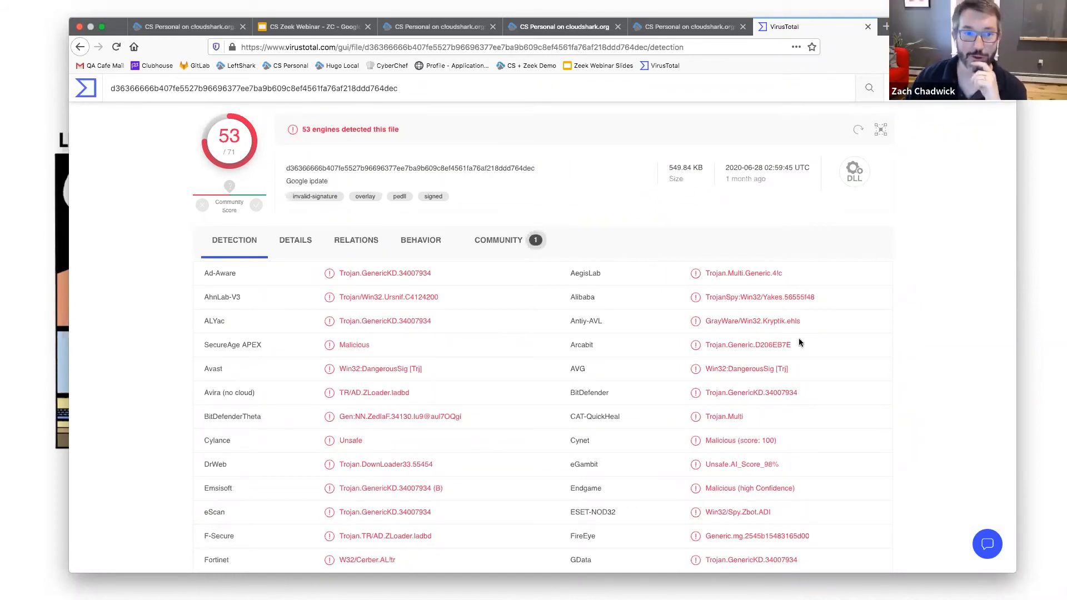
# Step: Review the antivirus engine detections listed in the VirusTotal report for the file
pyautogui.scroll(-1, 898, 372)
pyautogui.scroll(-5, 898, 373)
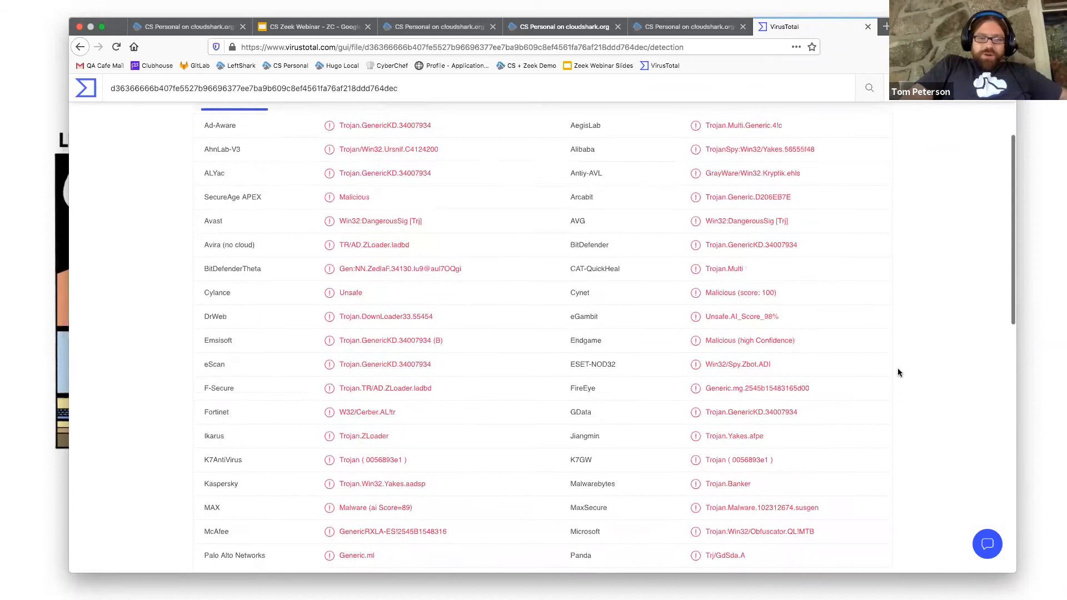
pyautogui.scroll(-5, 897, 372)
pyautogui.scroll(10, 898, 373)
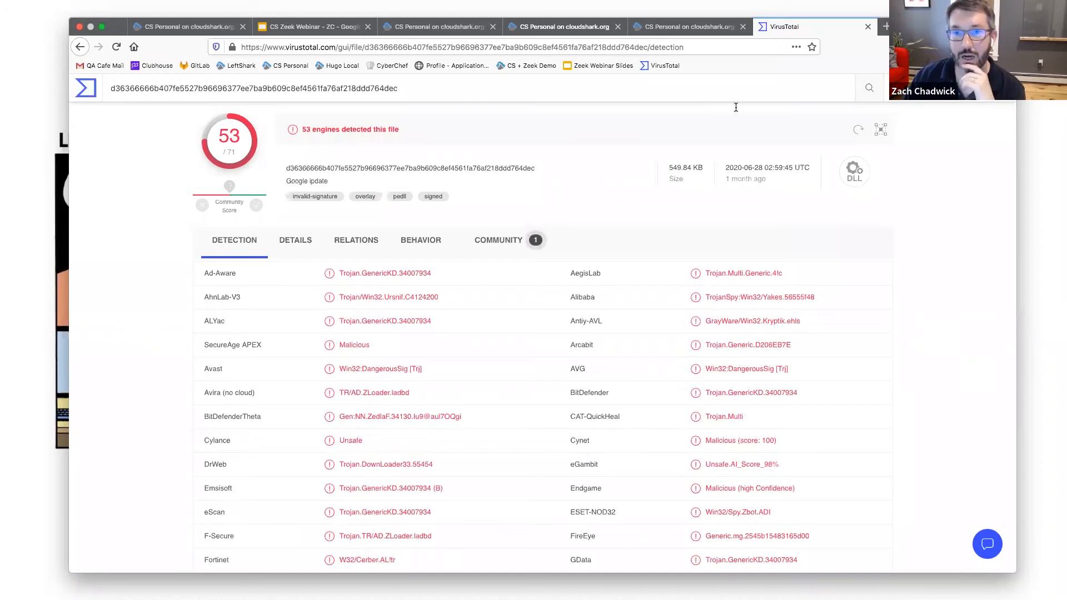
# Step: Switch to the Zeek logs, close the file's row details in files.log, and return to the VirusTotal report
pyautogui.click(668, 30)
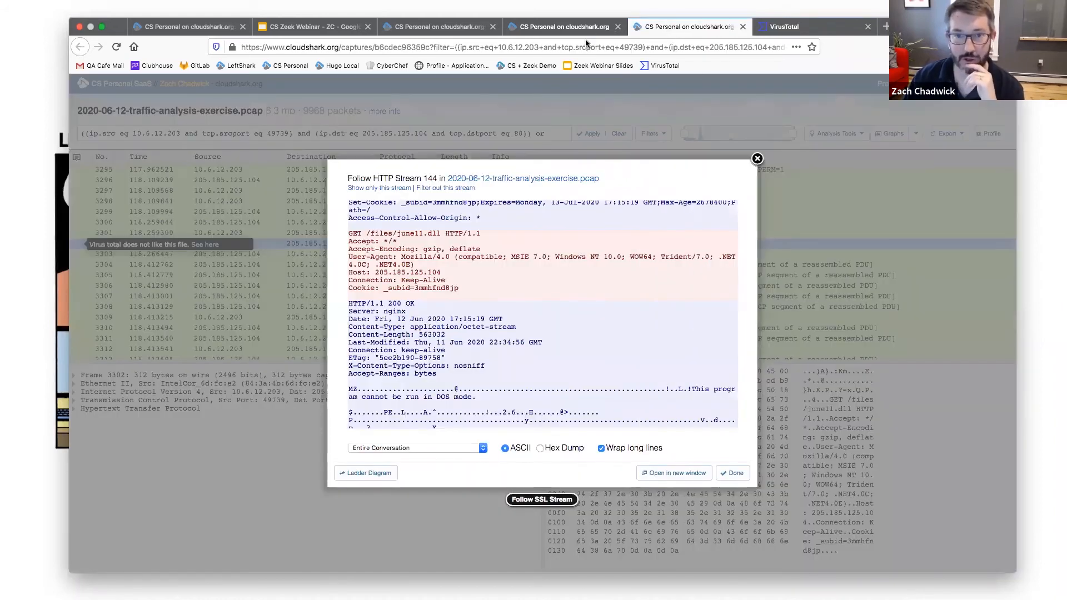
pyautogui.click(572, 31)
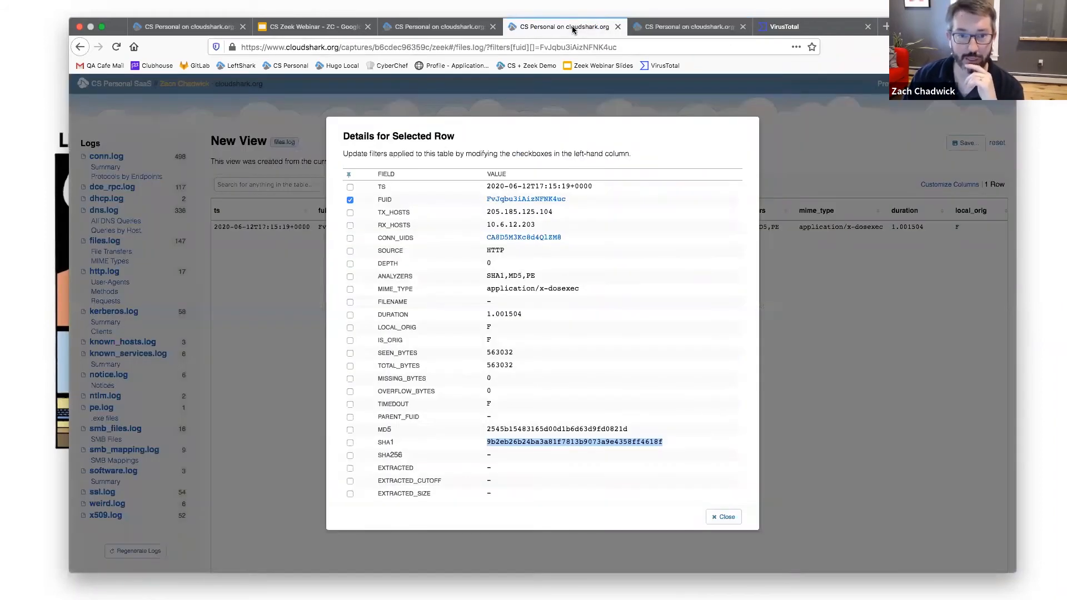
pyautogui.click(832, 359)
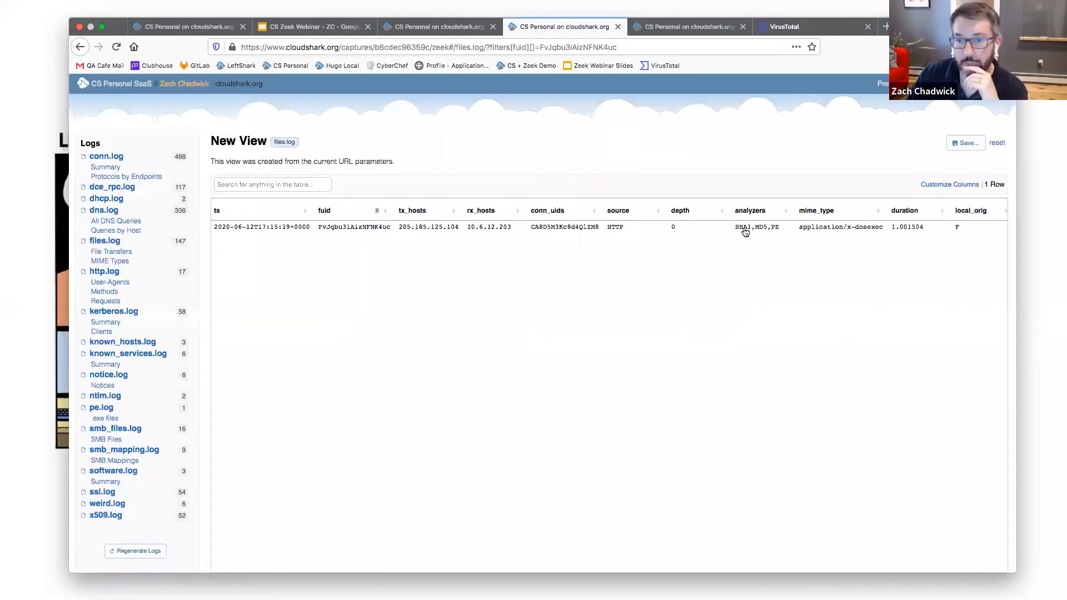
pyautogui.click(765, 31)
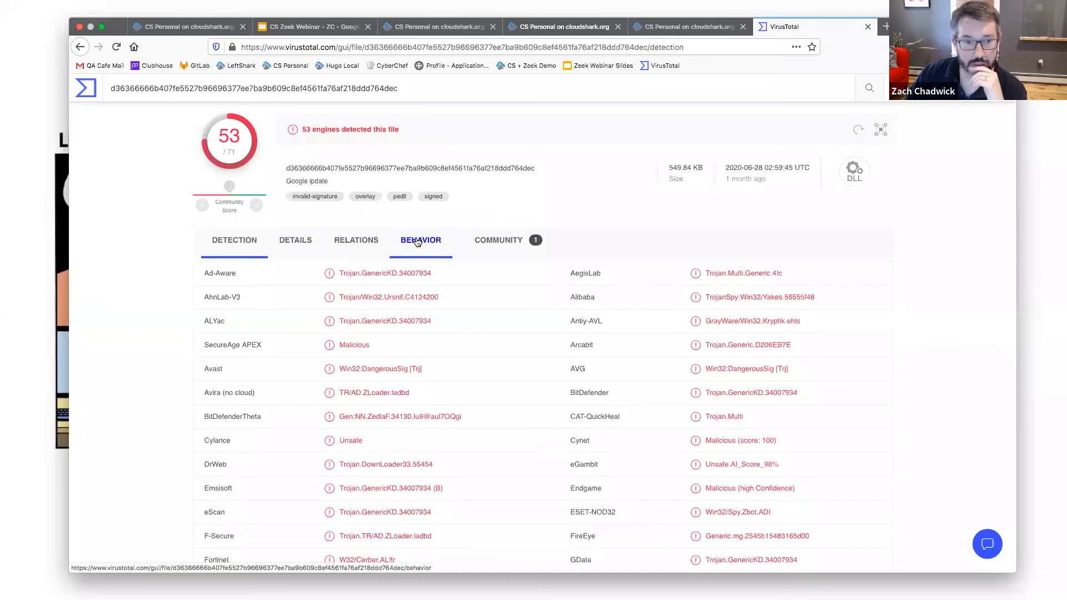
# Step: Compare the HTTP requests in VirusTotal's behavior report with the Requests view of http.log in the Zeek logs
pyautogui.click(418, 240)
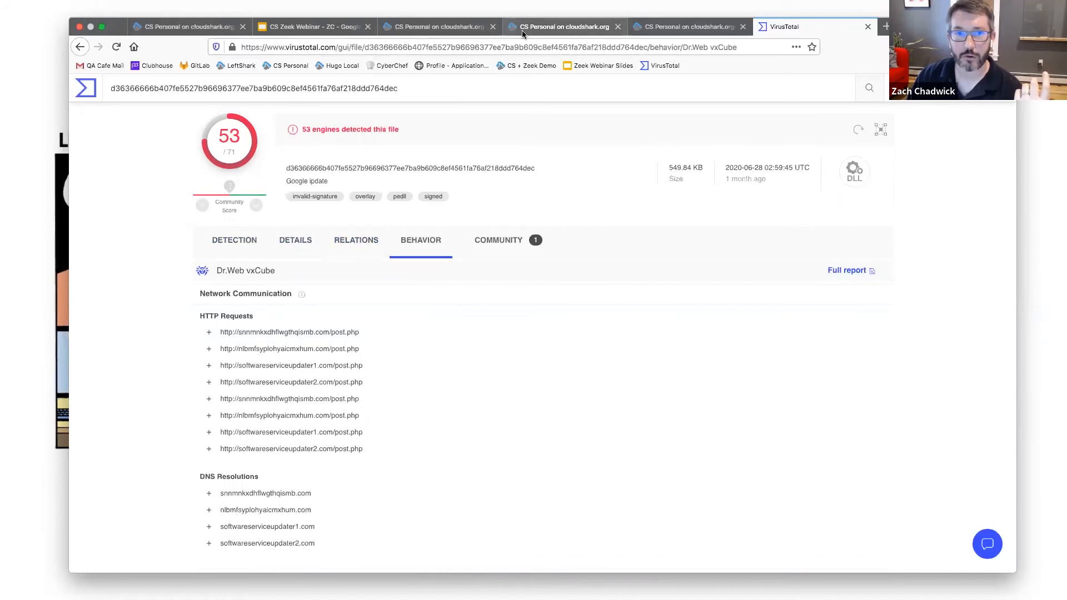
pyautogui.click(469, 27)
pyautogui.click(576, 25)
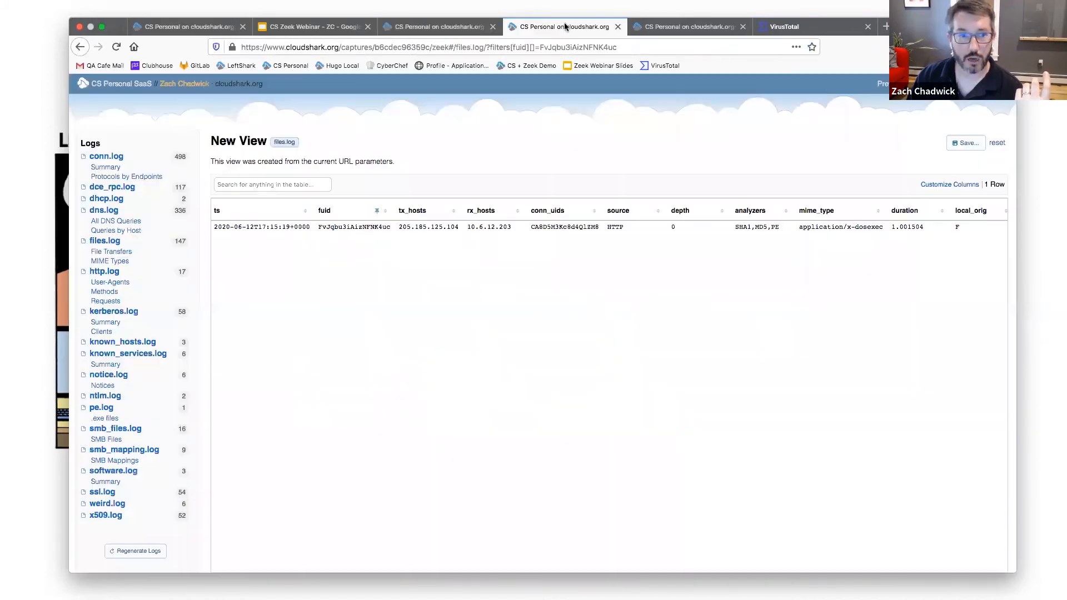
pyautogui.click(108, 302)
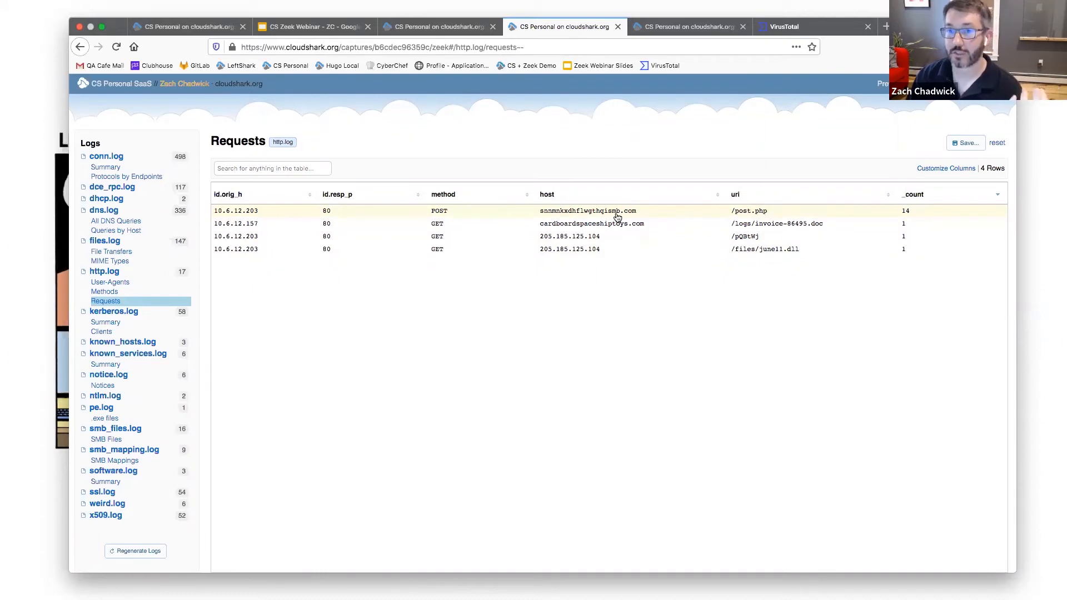
pyautogui.click(828, 27)
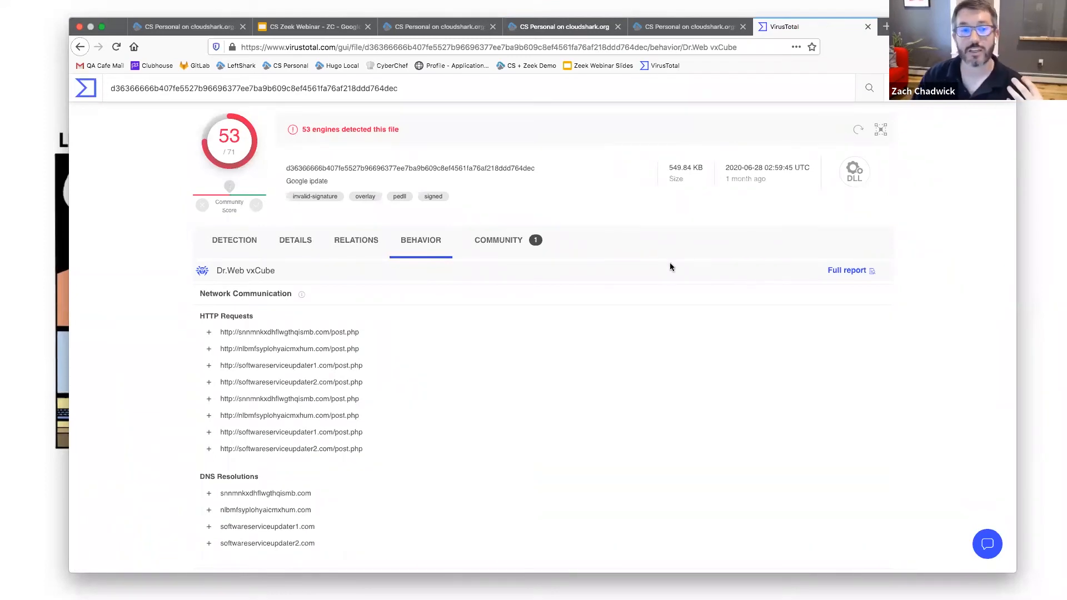
# Step: Return to the http.log requests and filter the log by the values of the POST /post.php row for host snnmnkxdhflwgthqismb.com
pyautogui.click(566, 28)
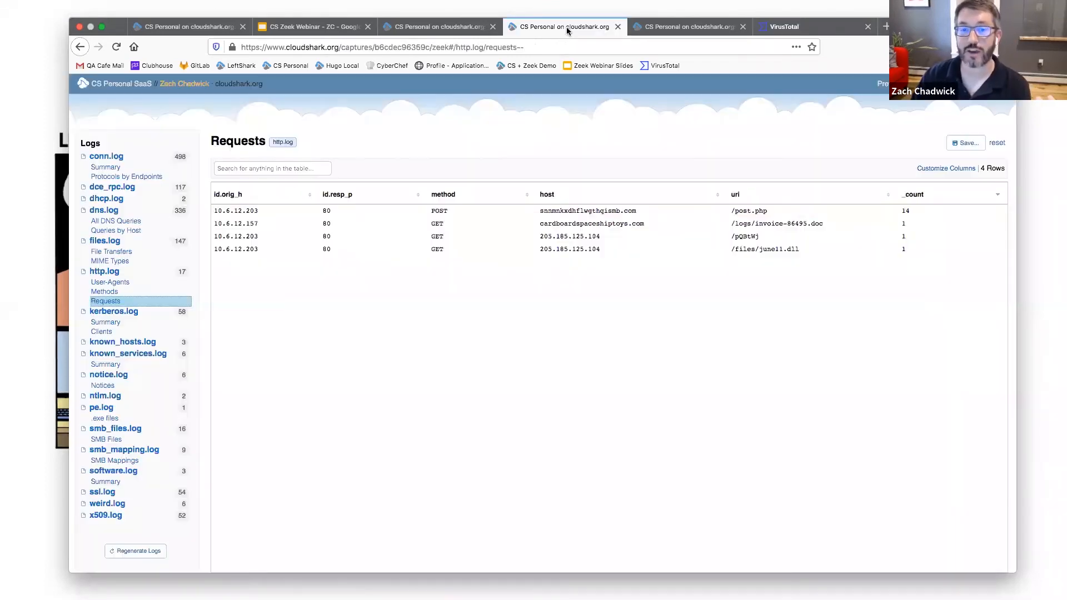
pyautogui.click(765, 214)
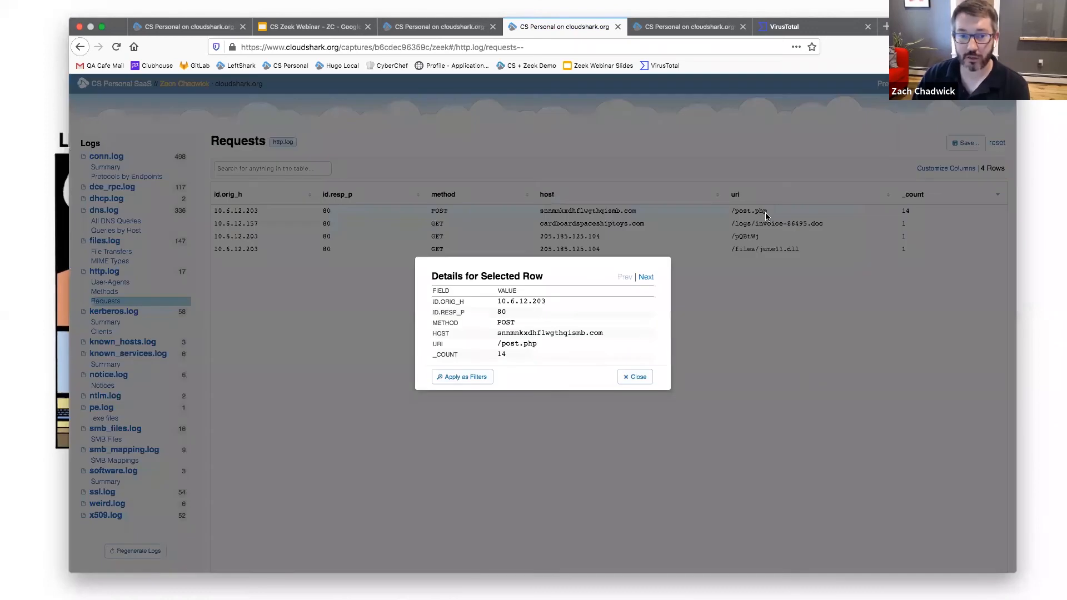
pyautogui.click(460, 377)
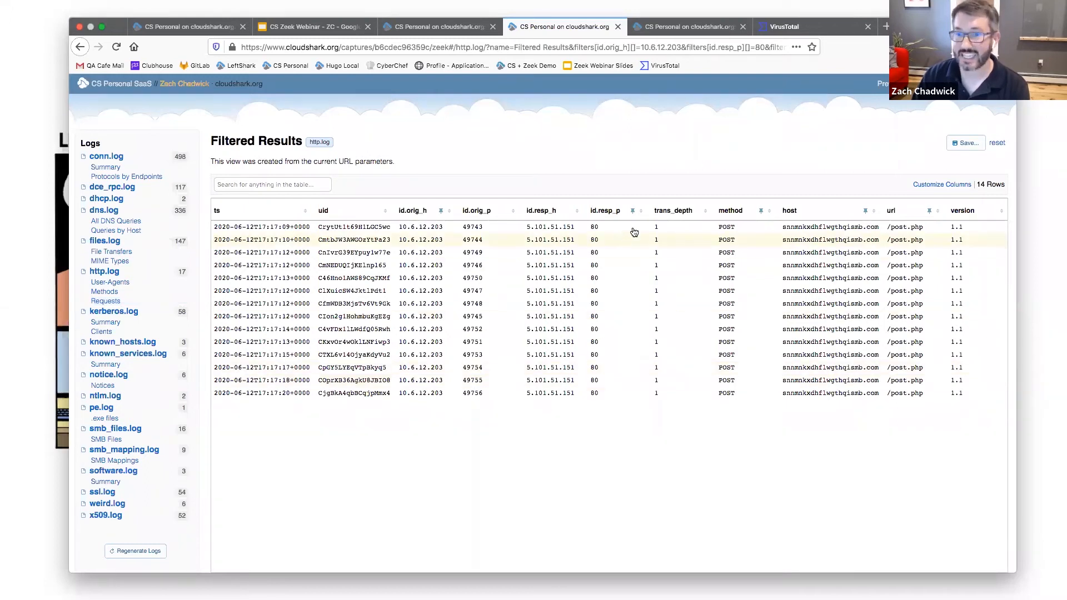
pyautogui.hscroll(6, 630, 289)
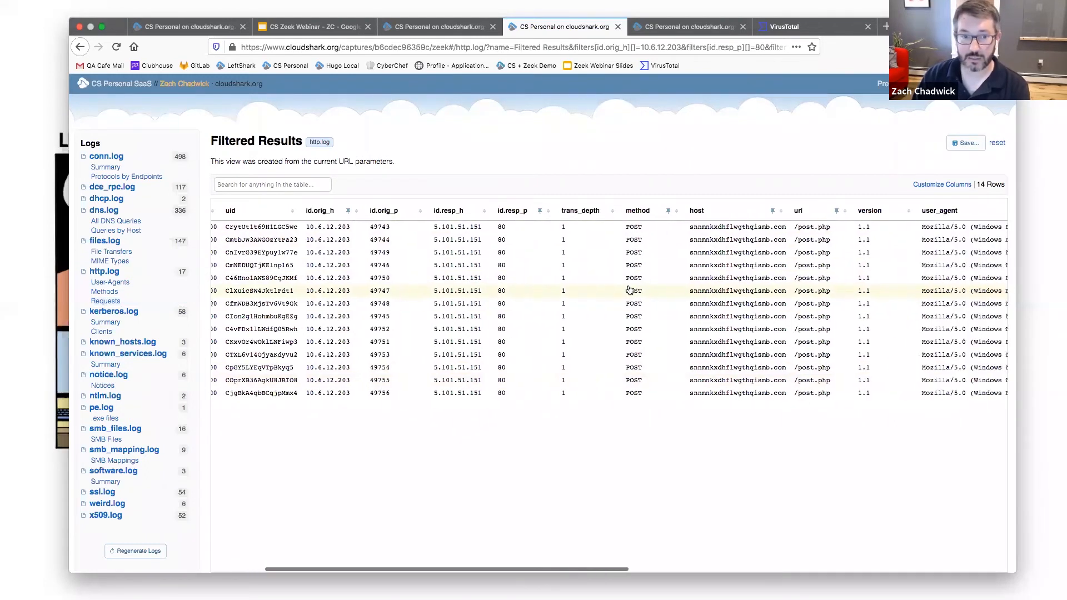
pyautogui.hscroll(-5, 630, 289)
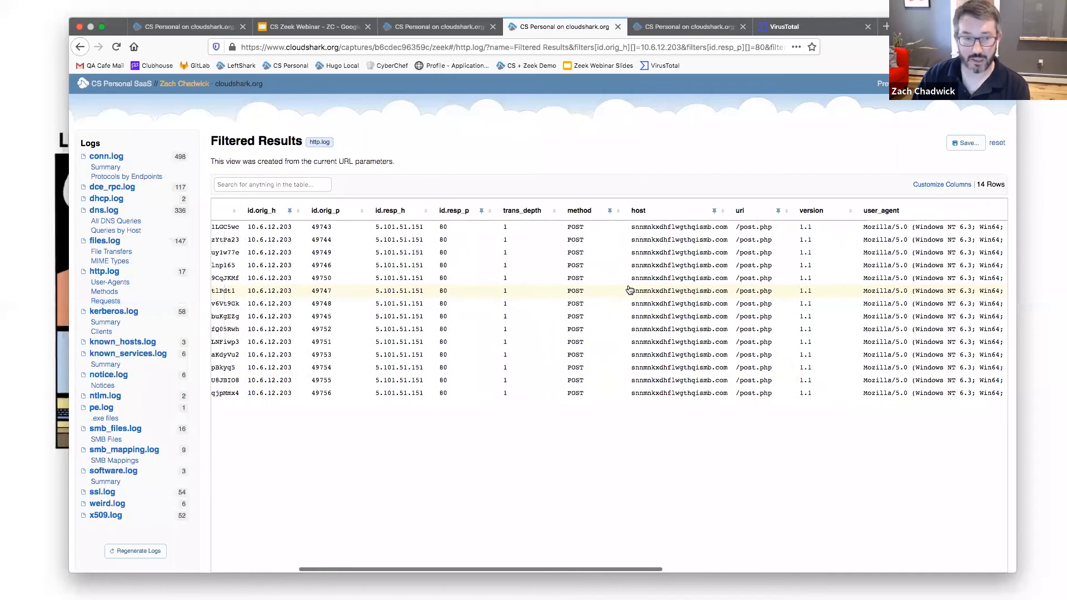
# Step: Limit the filtered HTTP log to its multi-value columns and add the method, host and uri columns
pyautogui.click(948, 186)
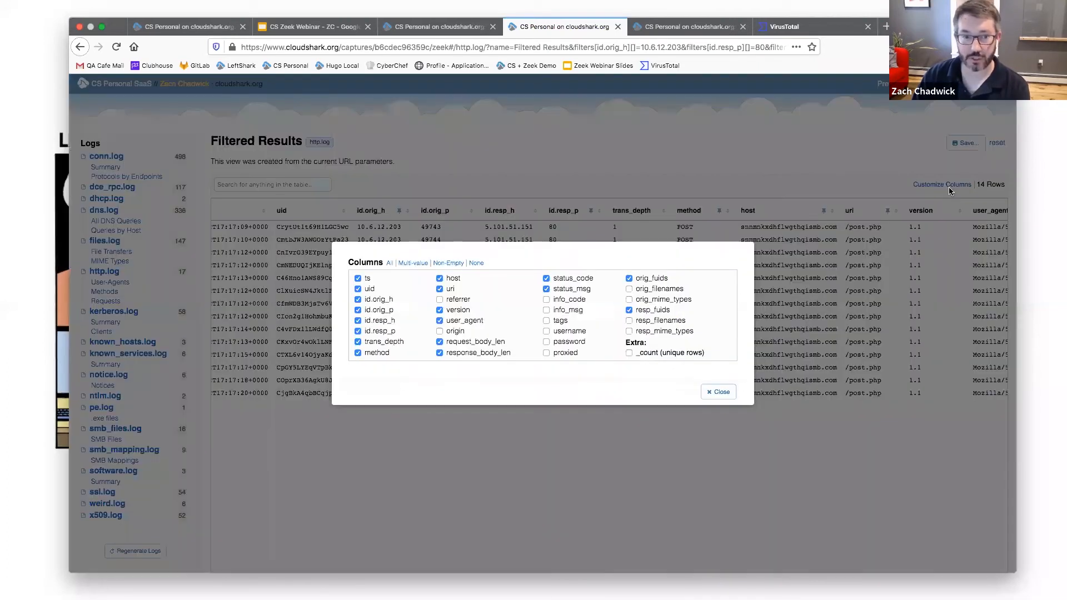
pyautogui.click(409, 264)
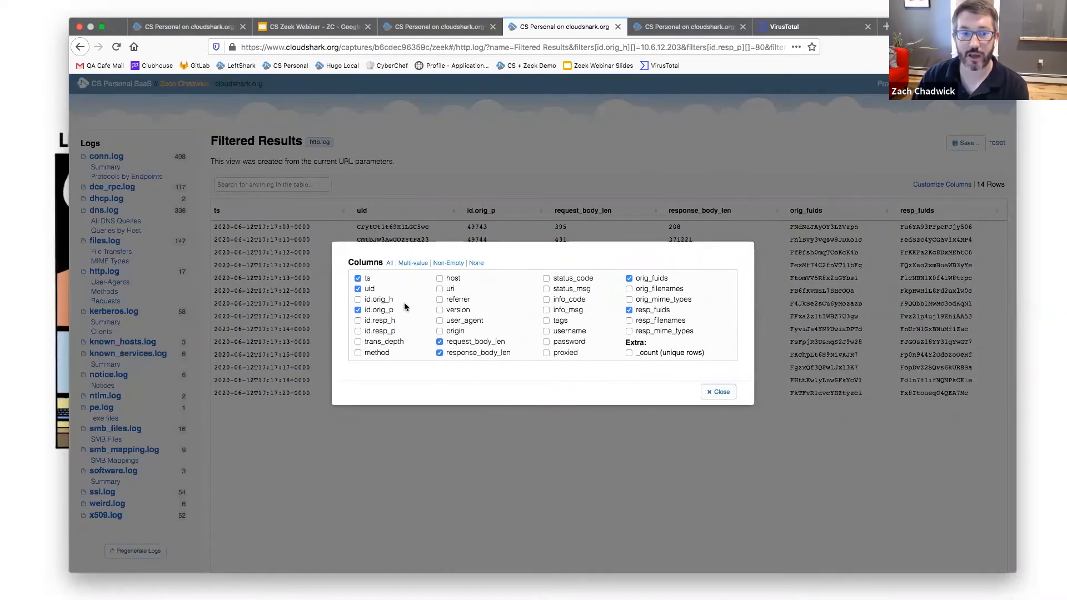
pyautogui.click(372, 357)
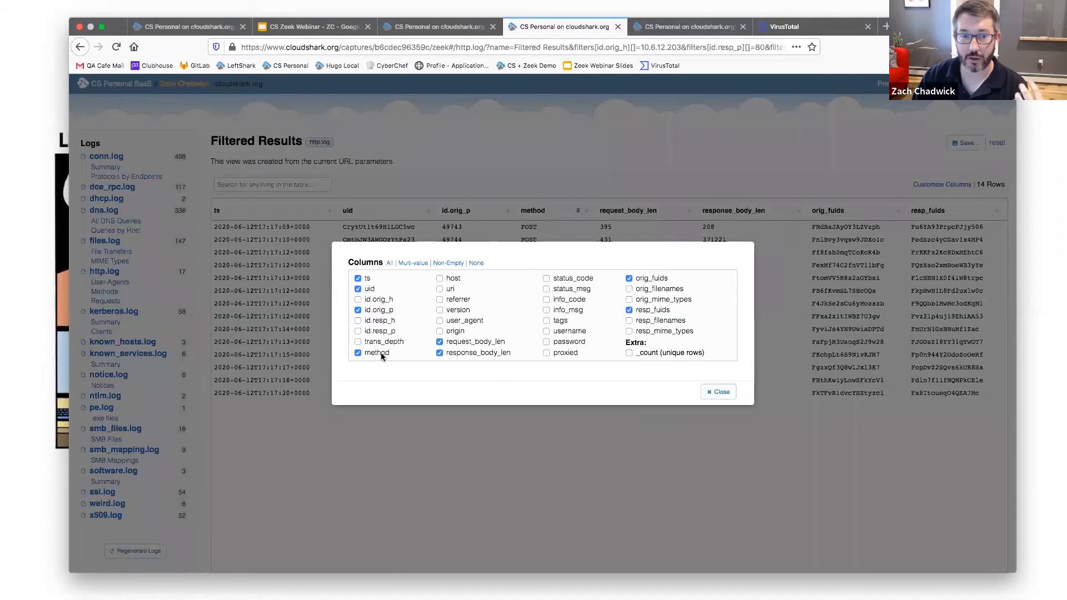
pyautogui.click(442, 278)
pyautogui.click(452, 289)
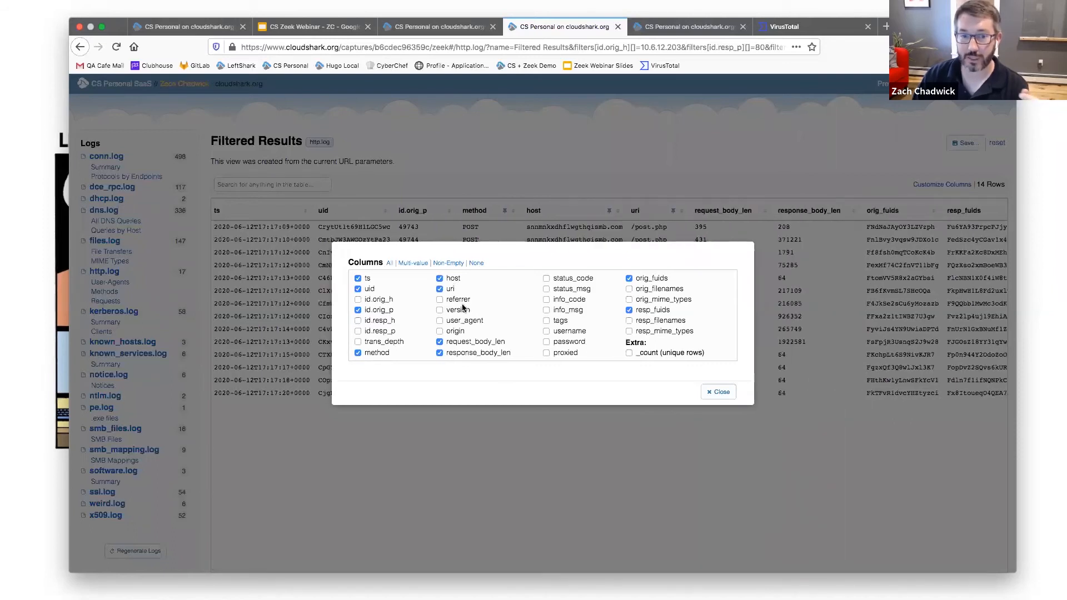
pyautogui.click(711, 393)
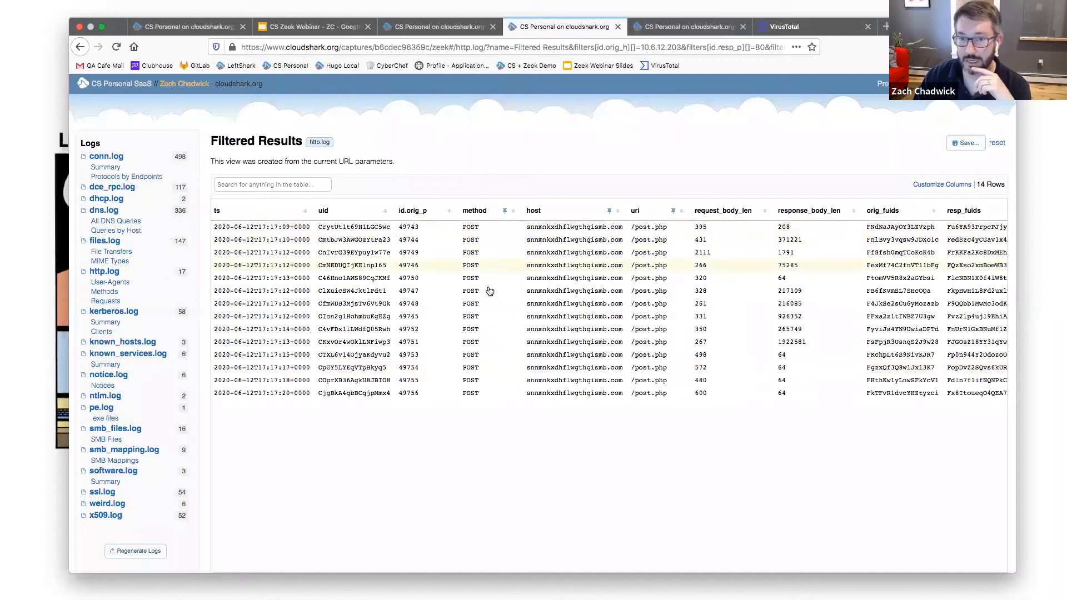
# Step: View the packets behind the first POST row in the filtered results and follow the HTTP stream of its POST /post.php packet
pyautogui.hscroll(1, 524, 258)
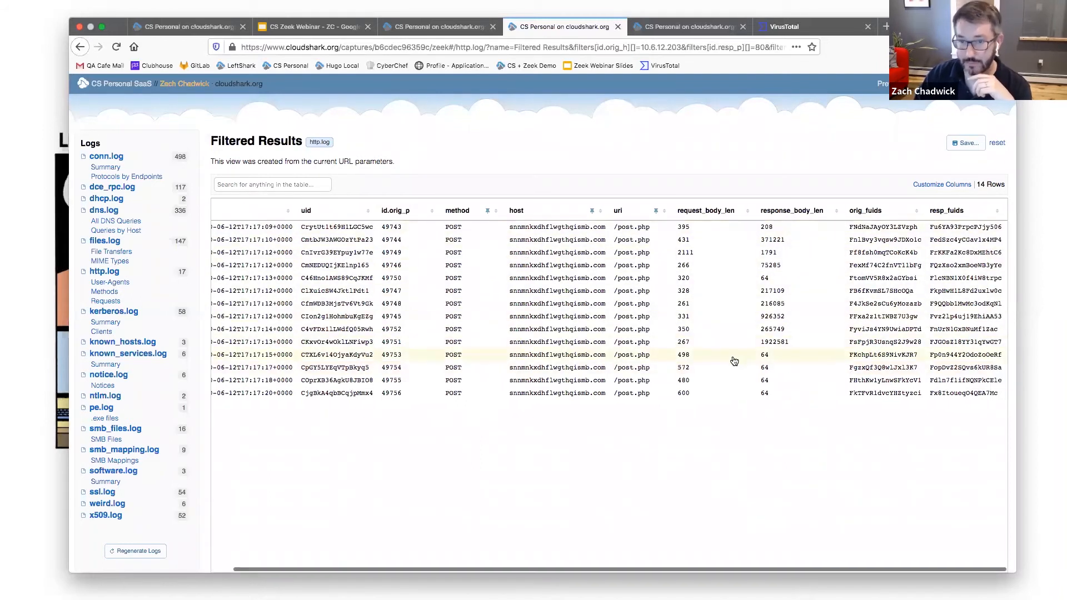
pyautogui.click(714, 229)
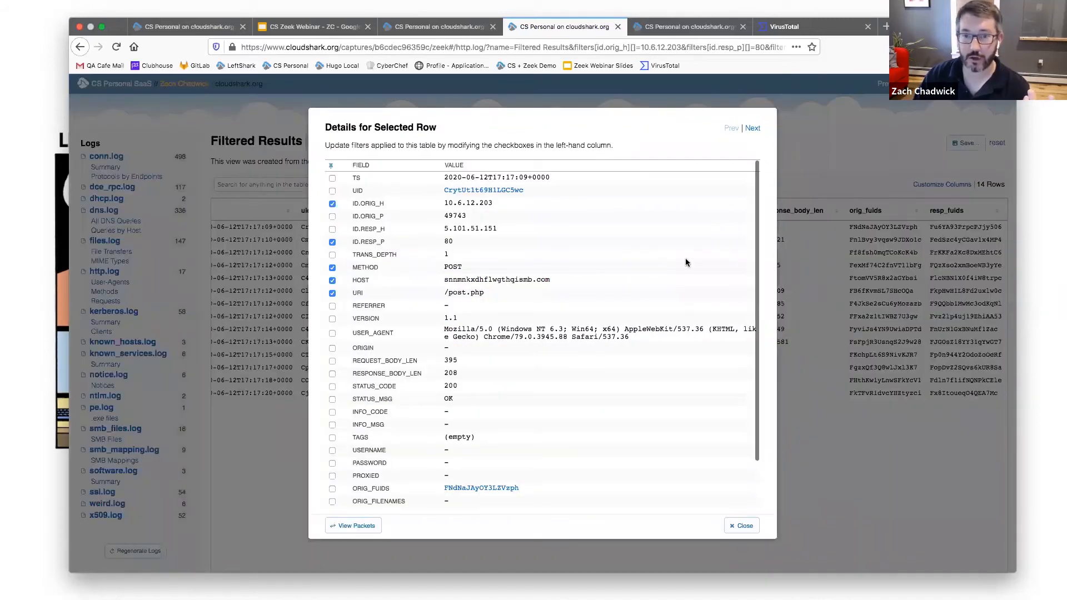
pyautogui.click(354, 527)
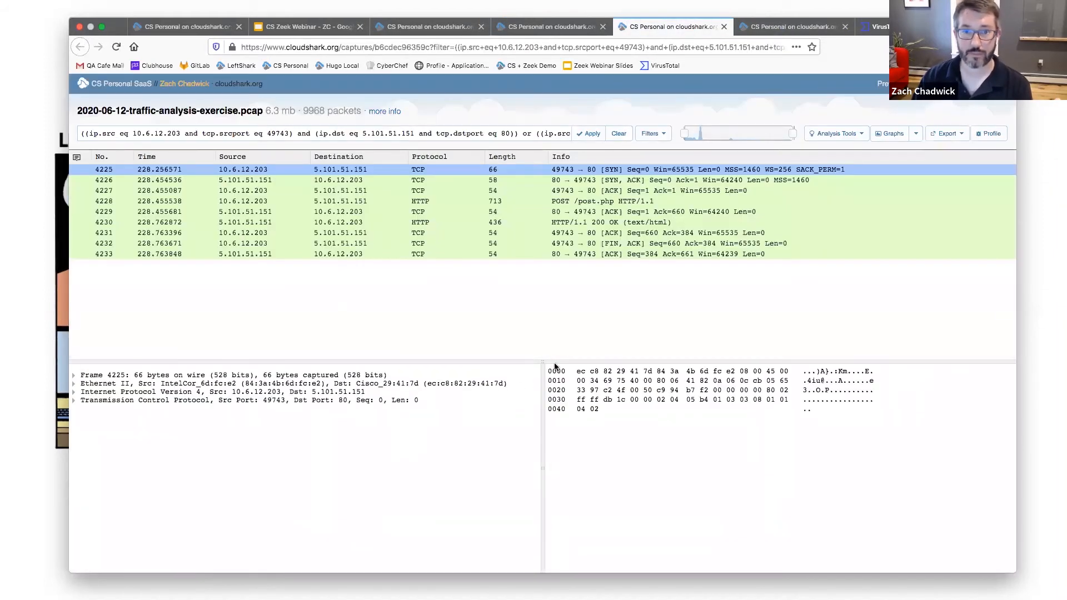
pyautogui.click(617, 202)
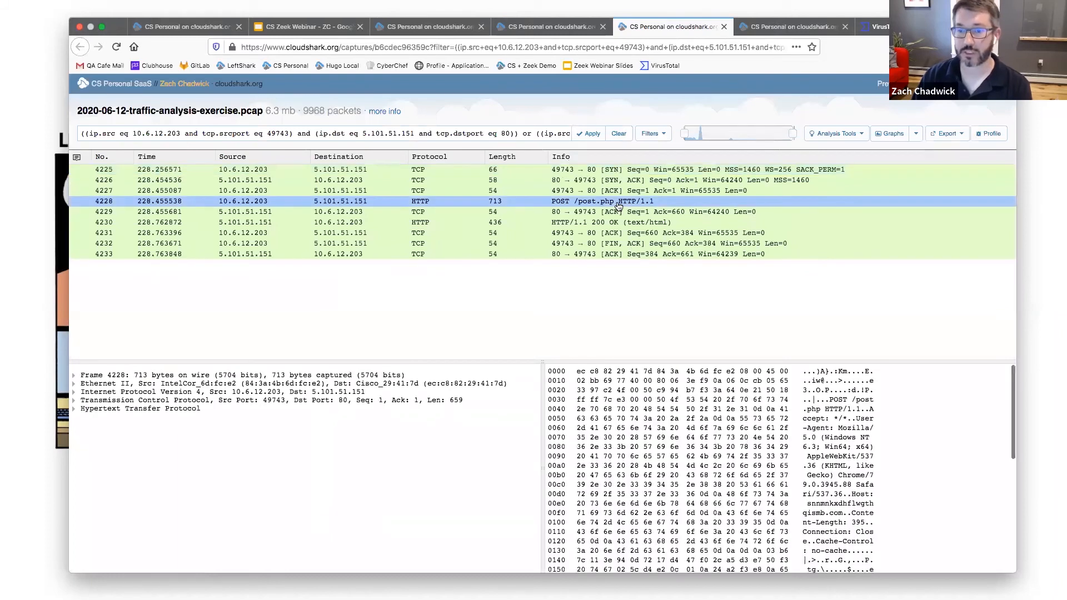
pyautogui.click(820, 137)
pyautogui.click(833, 179)
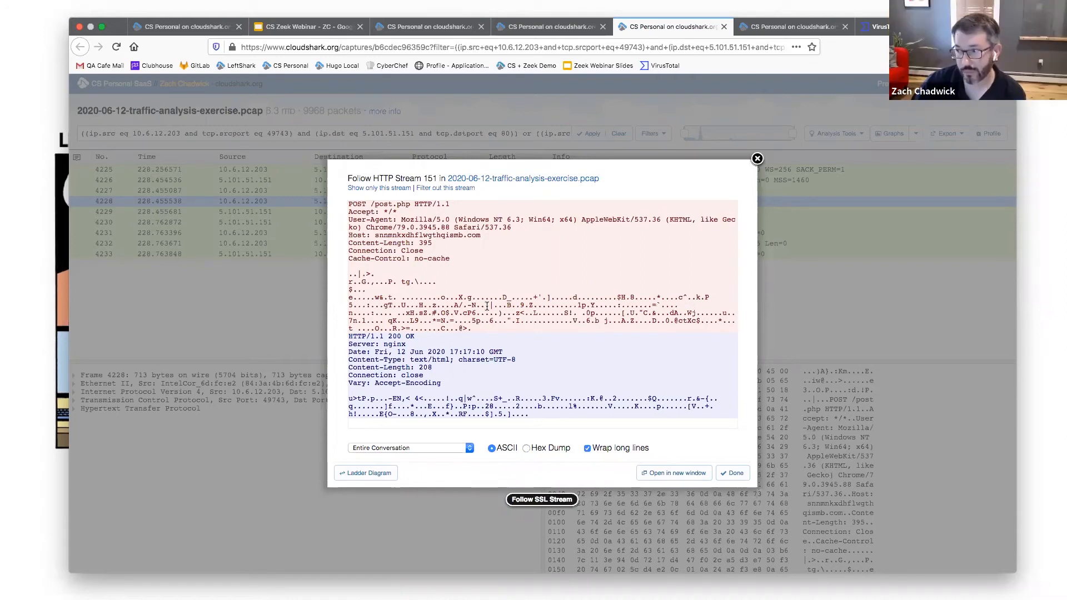
# Step: Examine the request and response contents of the followed HTTP stream, and close the stream view
pyautogui.scroll(-1, 486, 306)
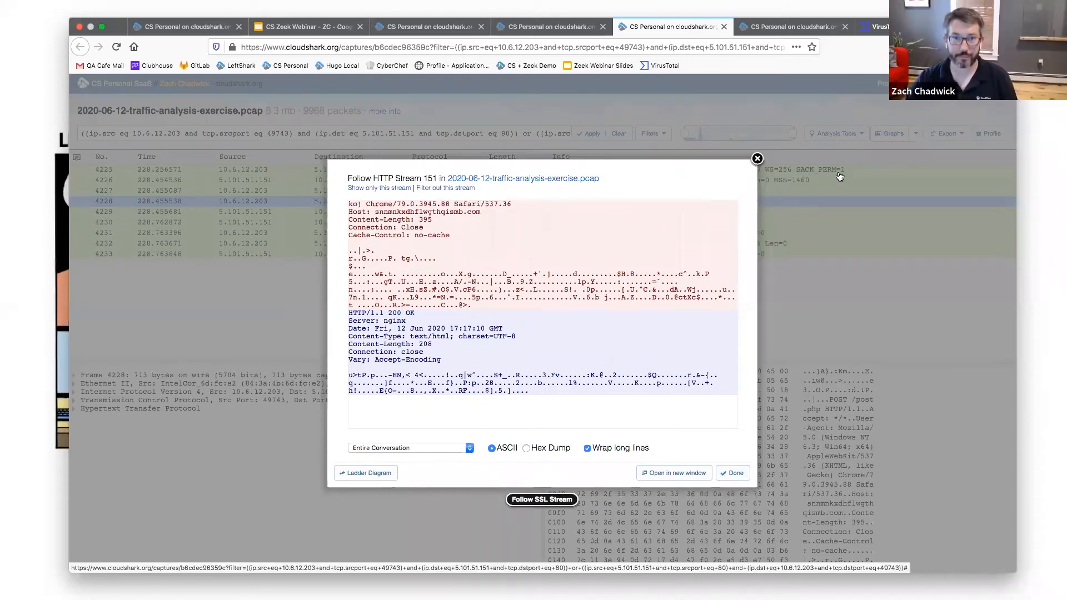
pyautogui.scroll(2, 578, 283)
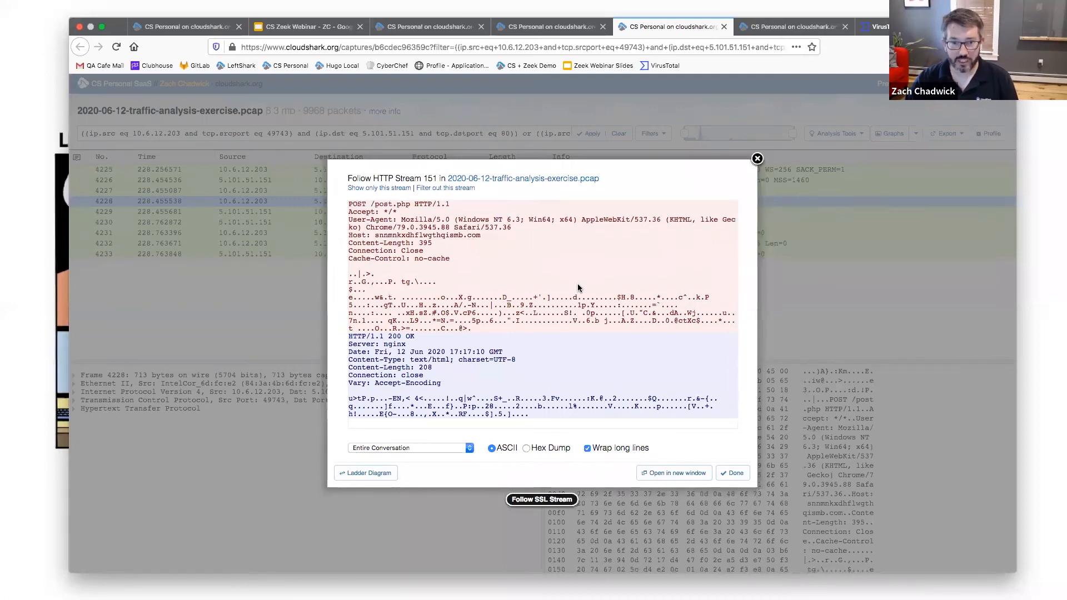
pyautogui.scroll(-2, 578, 310)
pyautogui.scroll(2, 578, 309)
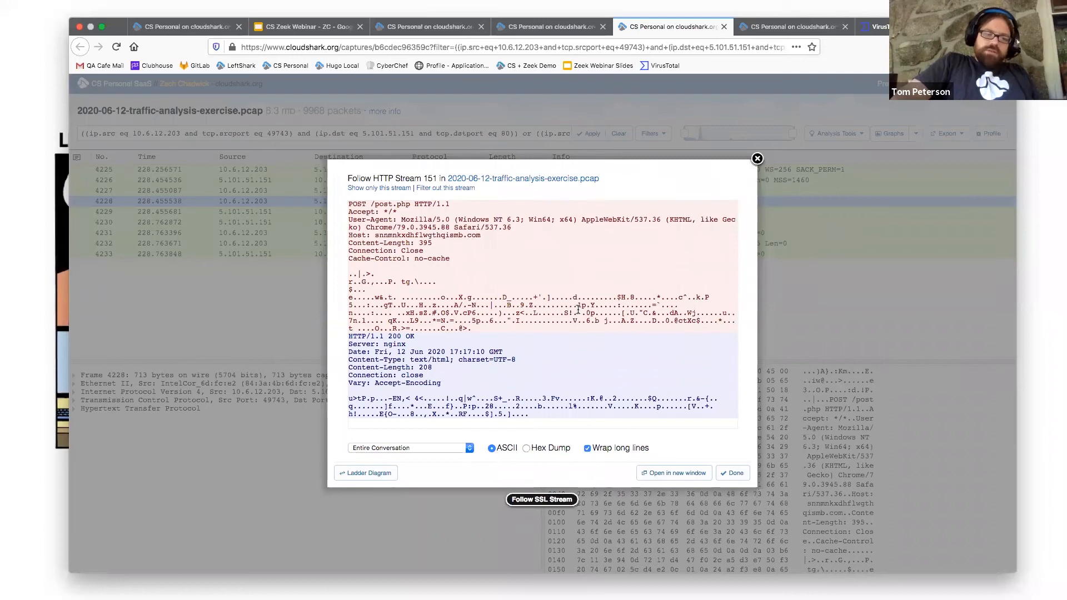
pyautogui.scroll(-1, 578, 310)
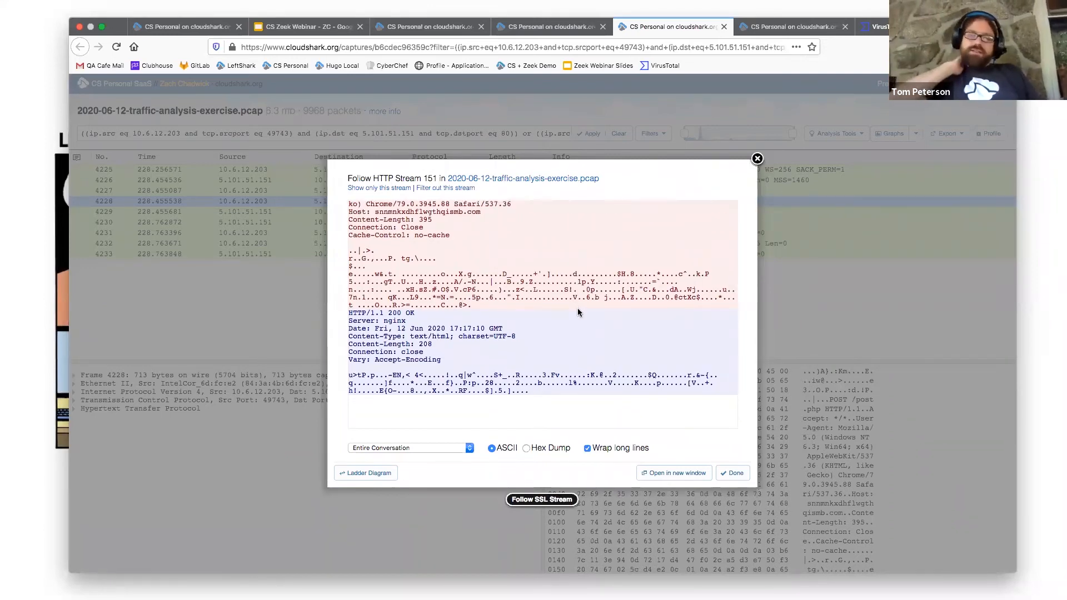
pyautogui.scroll(1, 578, 311)
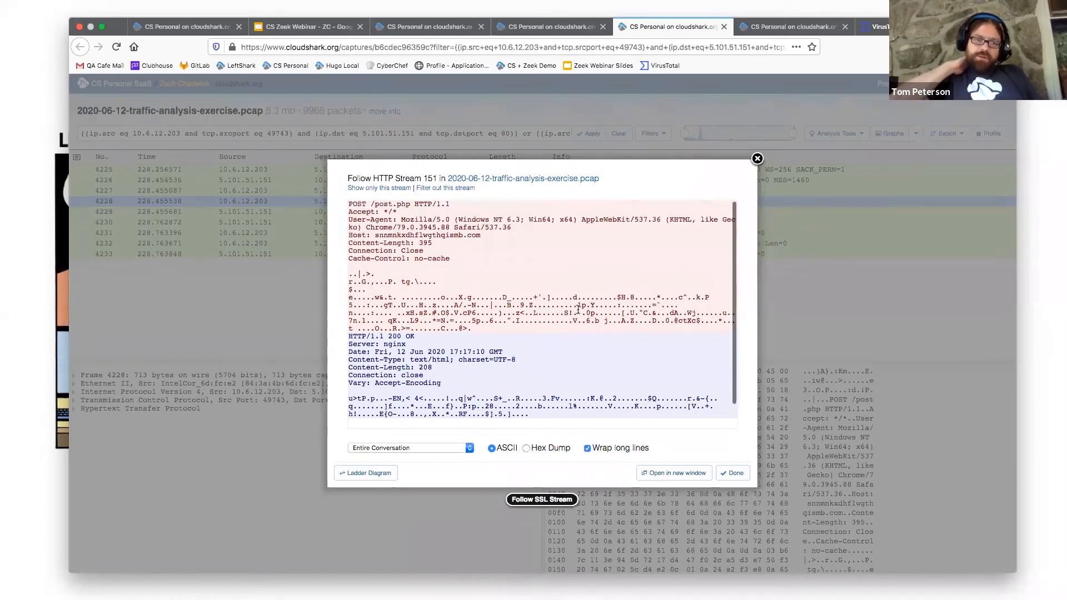
pyautogui.scroll(-1, 578, 311)
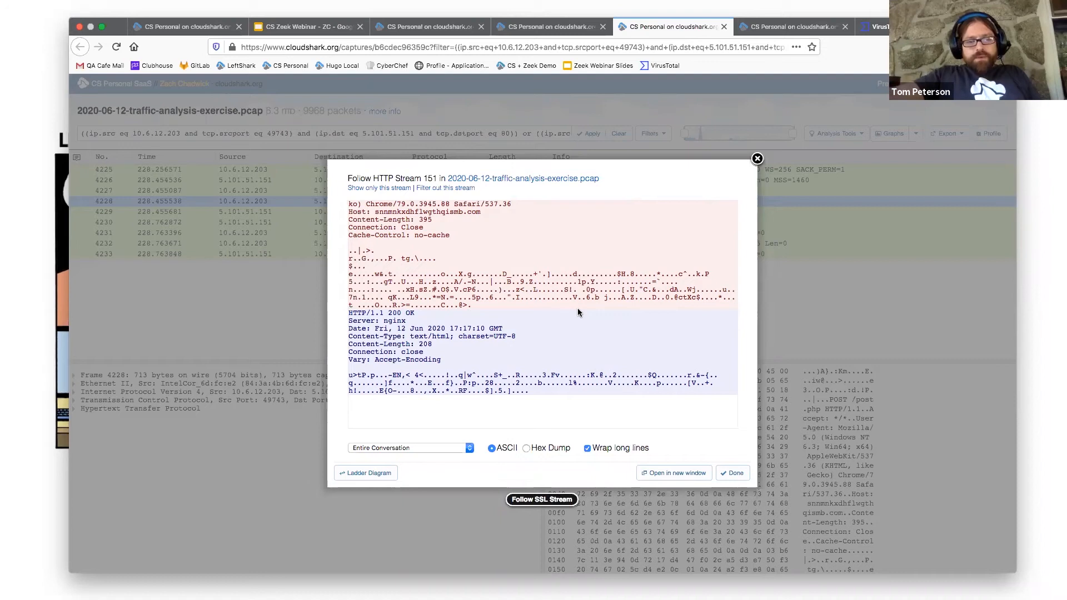
pyautogui.click(757, 159)
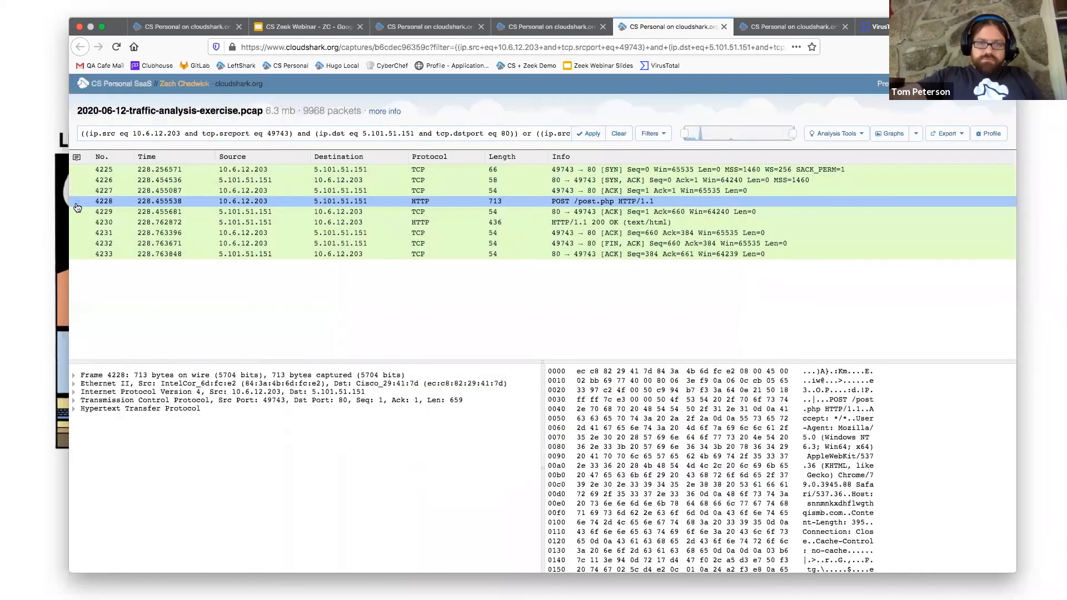
# Step: Annotate the POST /post.php packet with "Here's one of the POSTs that was sent by the malware!" and save the annotation
pyautogui.click(77, 204)
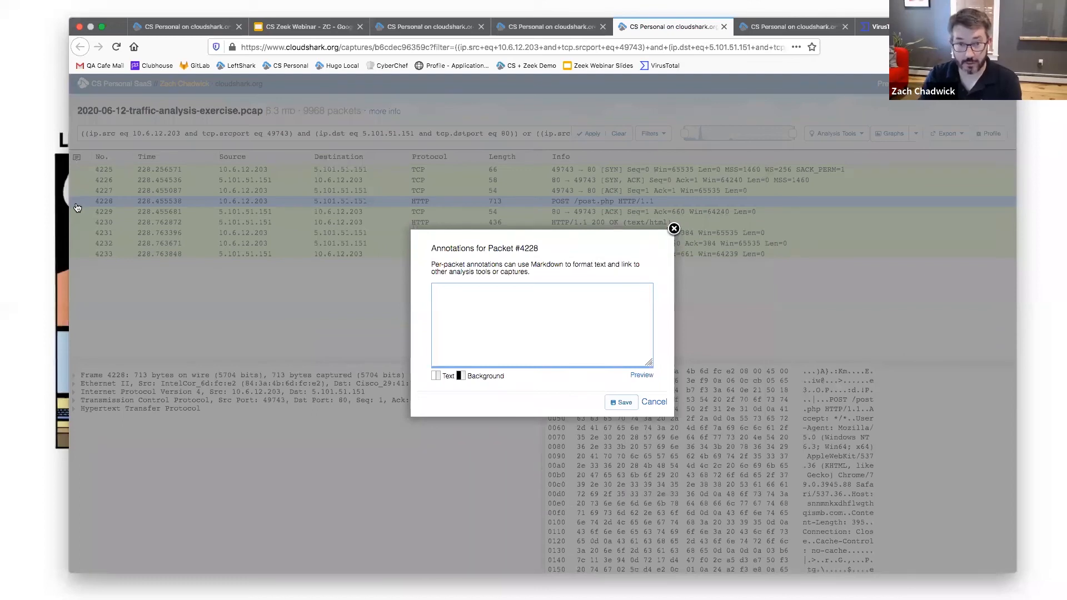
pyautogui.write("Here's one of t")
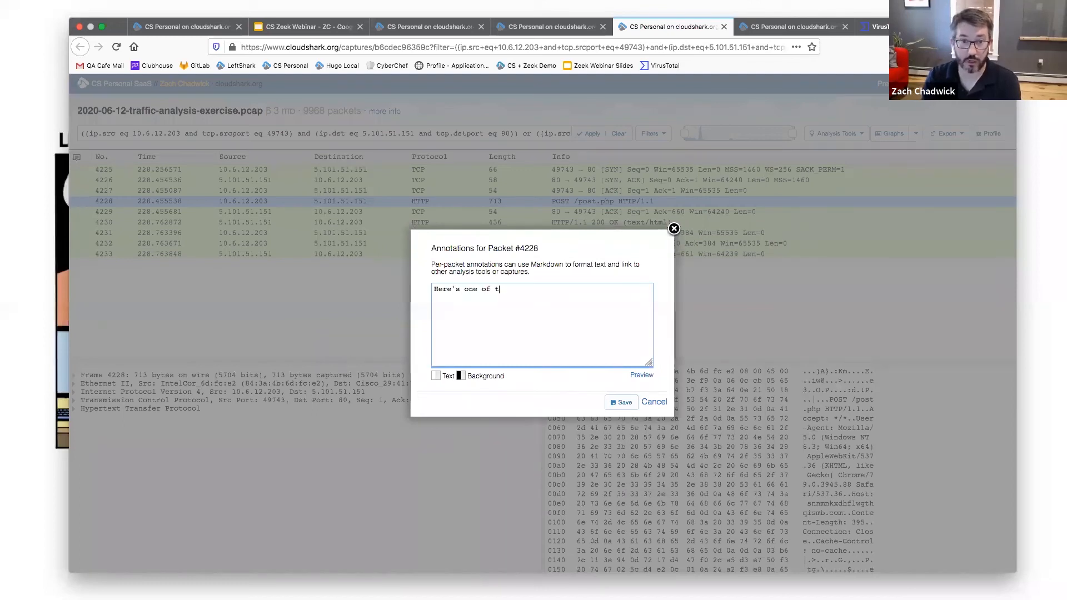
pyautogui.write('he POSTs that we')
pyautogui.press('BackSpace')
pyautogui.press('BackSpace')
pyautogui.write('as sent by the malware!')
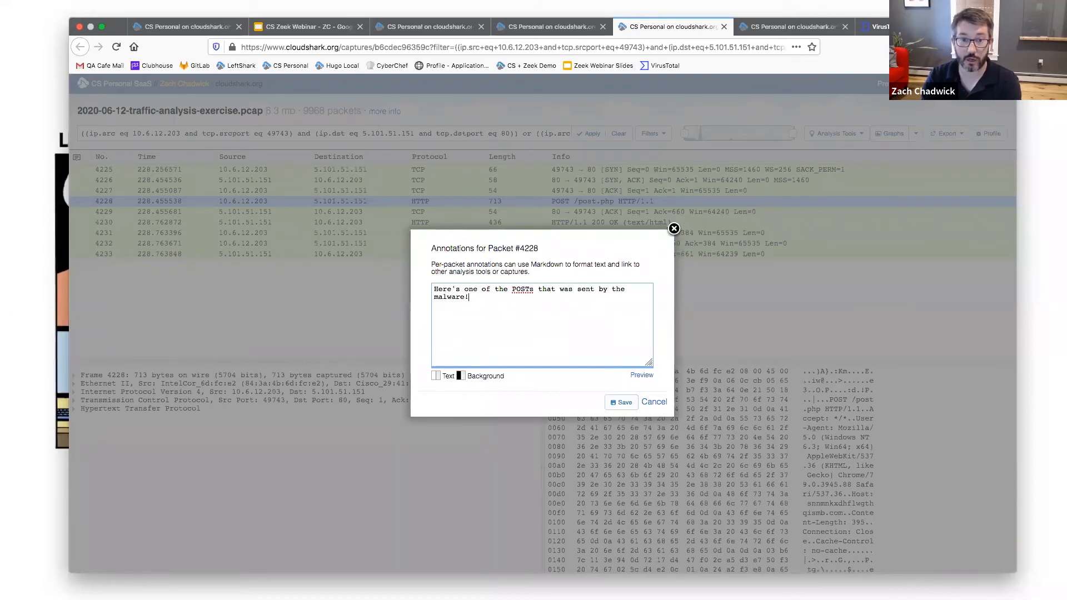
pyautogui.click(621, 402)
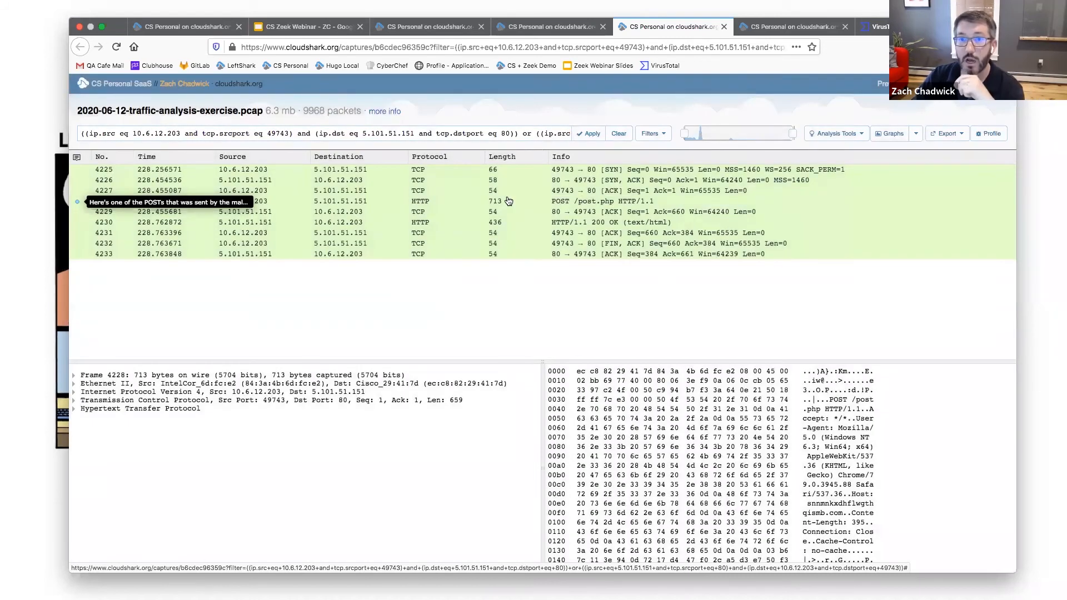
# Step: Review the VirusTotal annotation on the GET /files/june11.dll packet against the VirusTotal behavior report, and save the annotation as it is
pyautogui.click(524, 30)
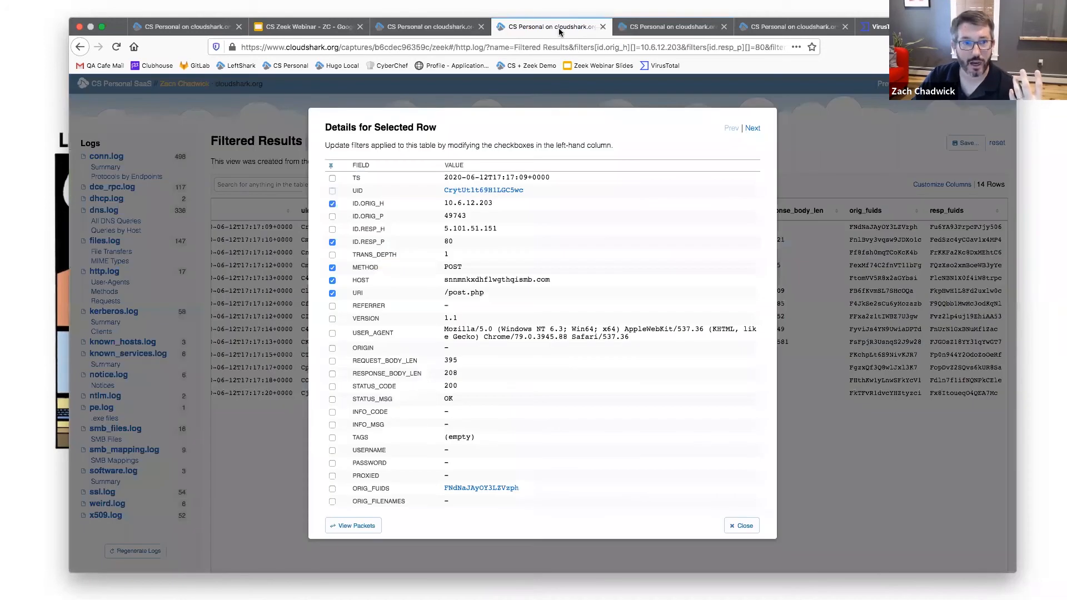
pyautogui.click(429, 27)
pyautogui.click(662, 30)
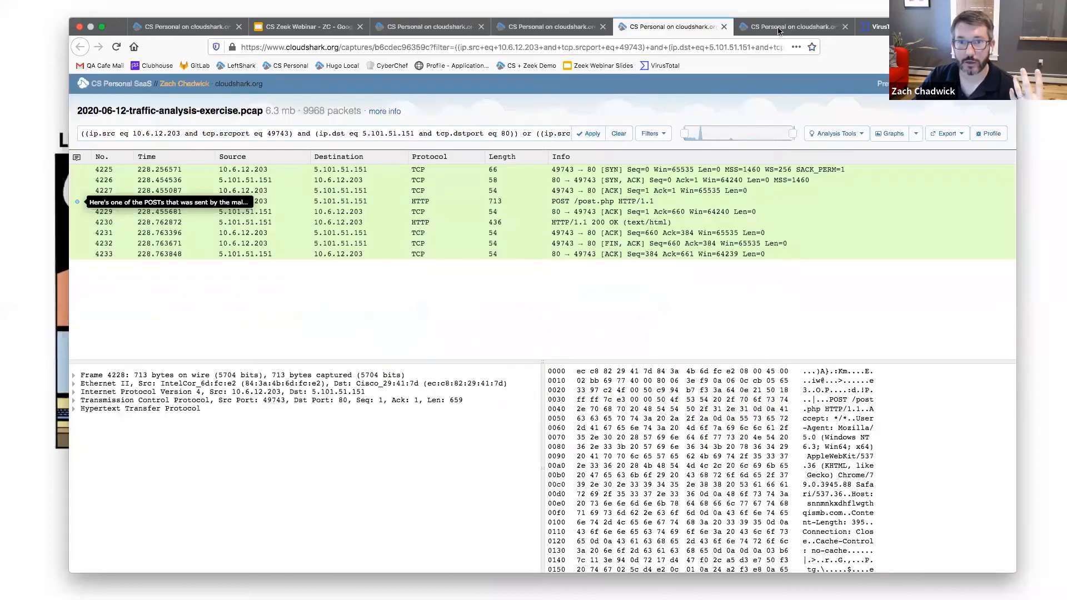
pyautogui.click(783, 30)
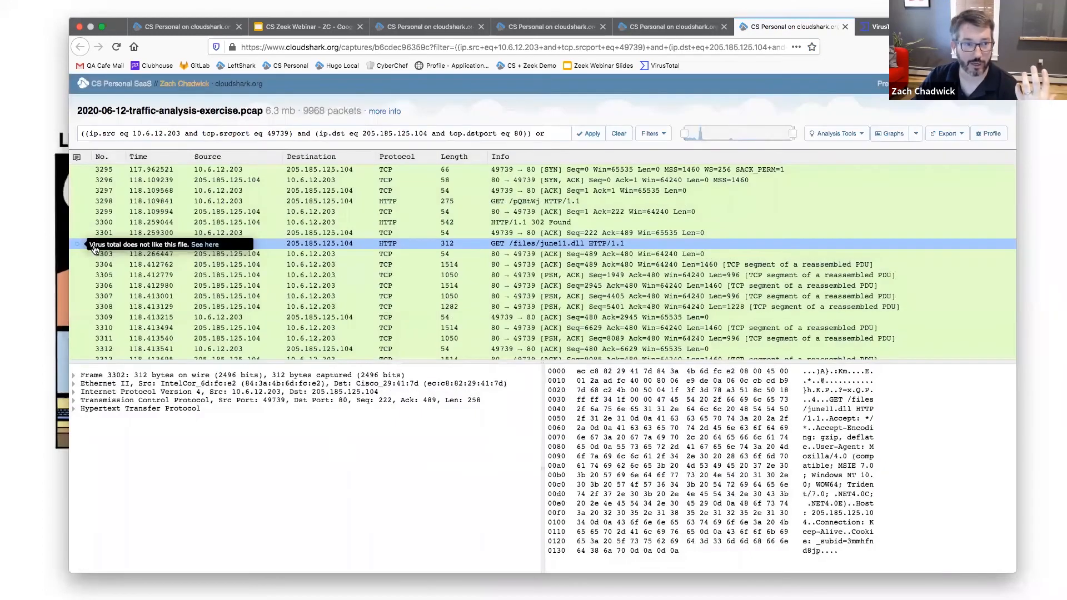
pyautogui.click(103, 250)
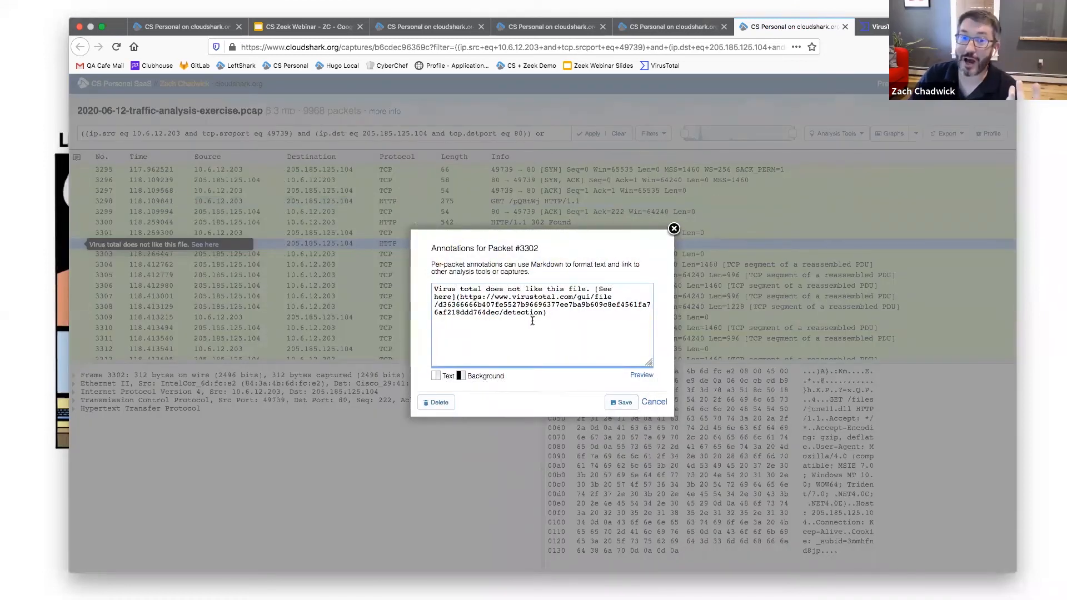
pyautogui.press('super+a')
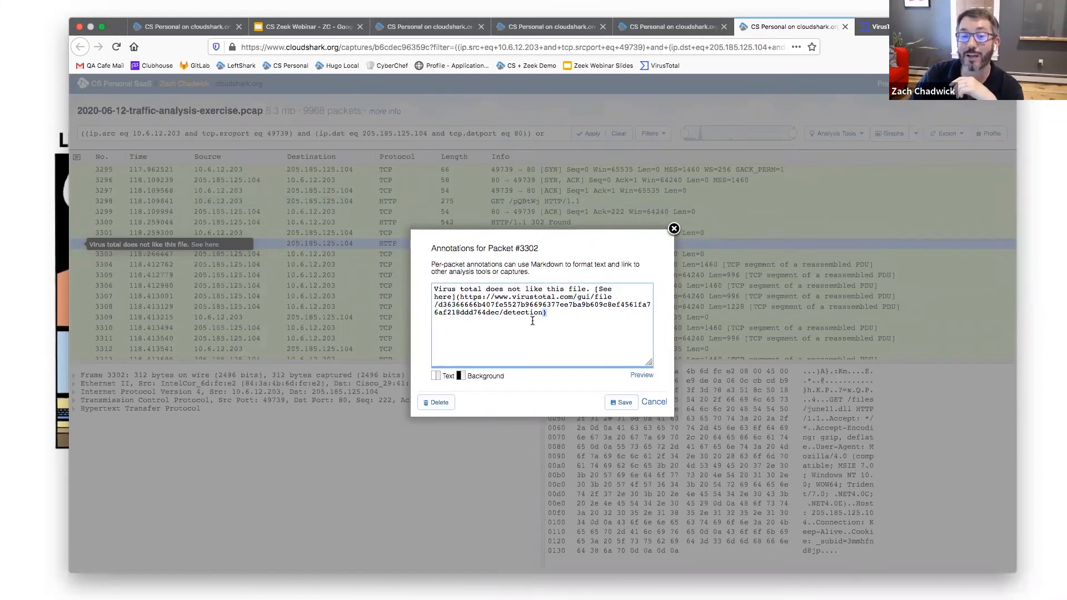
pyautogui.click(873, 27)
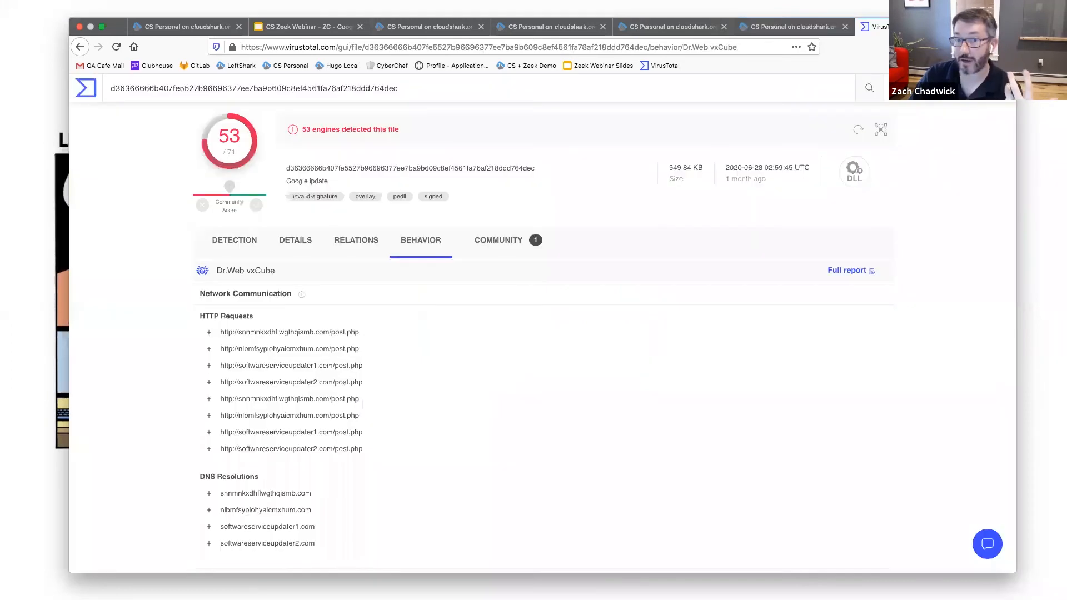
pyautogui.click(785, 28)
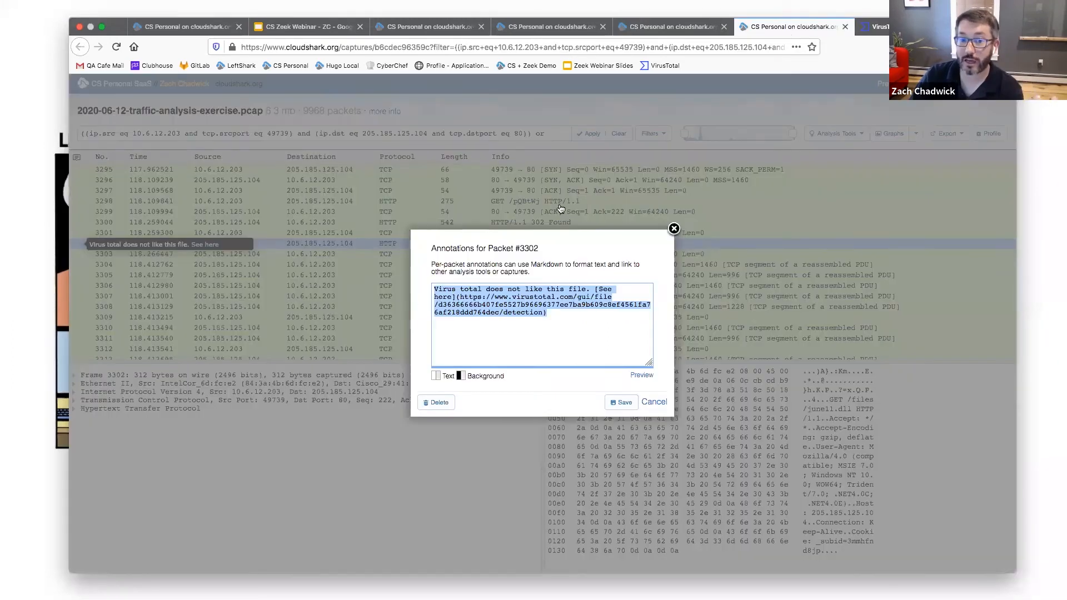
pyautogui.click(621, 401)
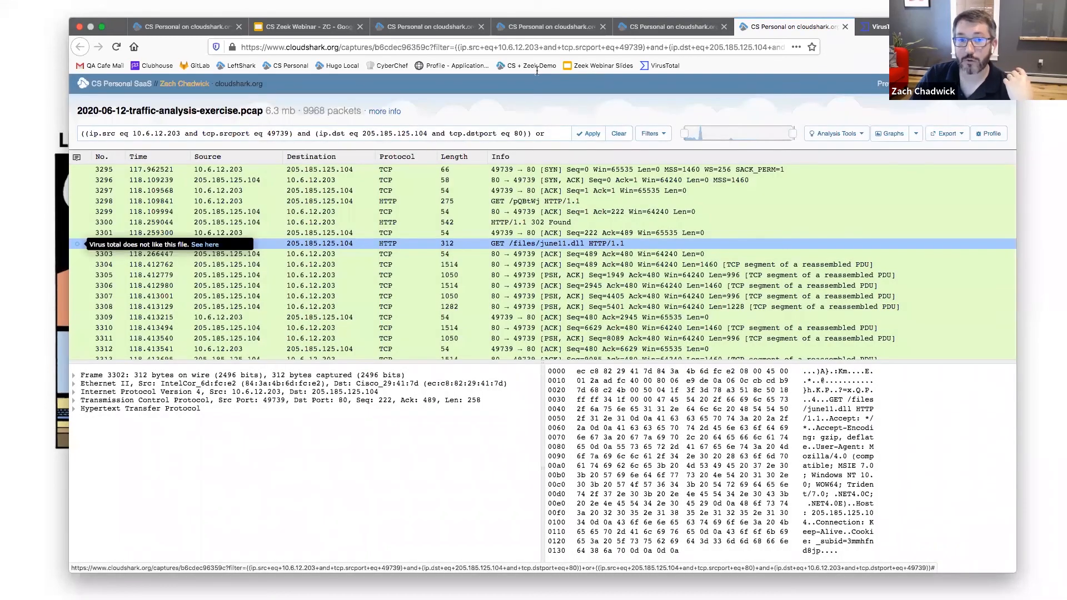
pyautogui.click(542, 47)
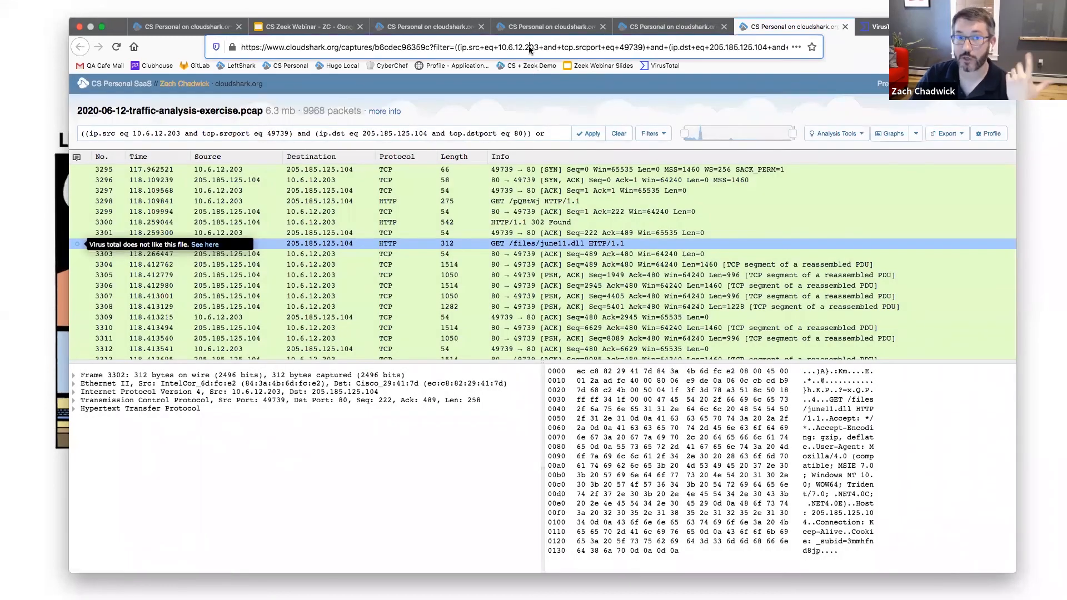
pyautogui.click(852, 118)
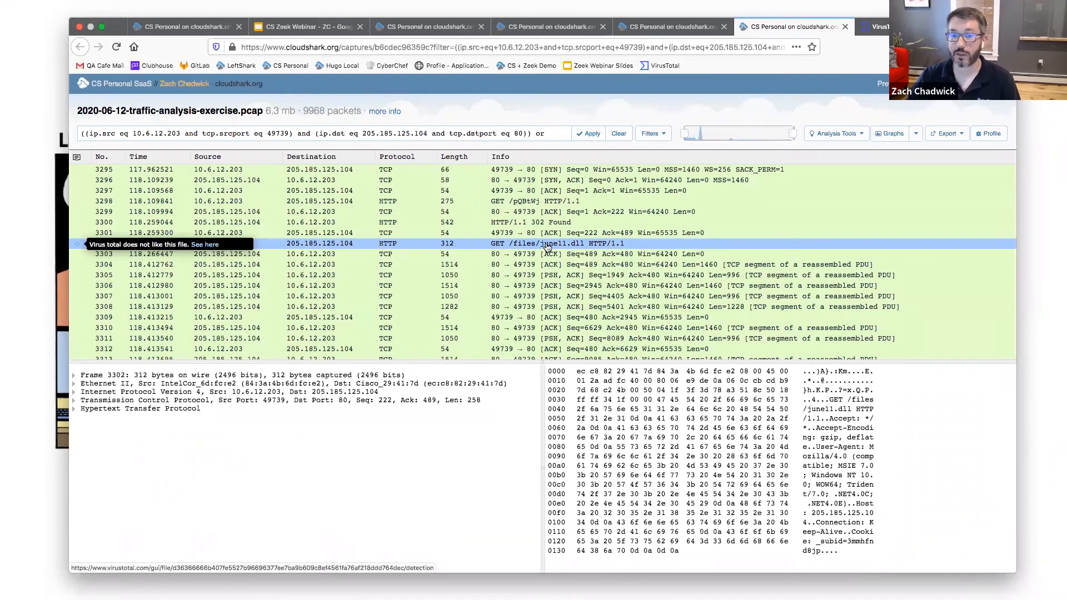
pyautogui.scroll(-5, 546, 246)
pyautogui.scroll(3, 545, 242)
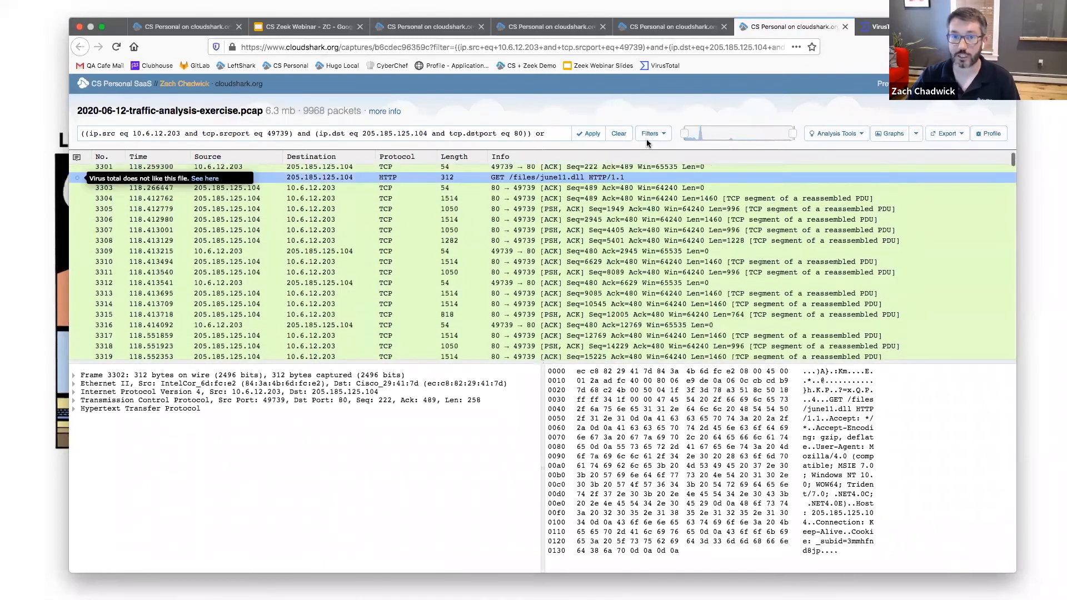
# Step: Go back to the filtered POST results, close the row details and start saving a view named "HTTP POST IoC's"
pyautogui.click(682, 28)
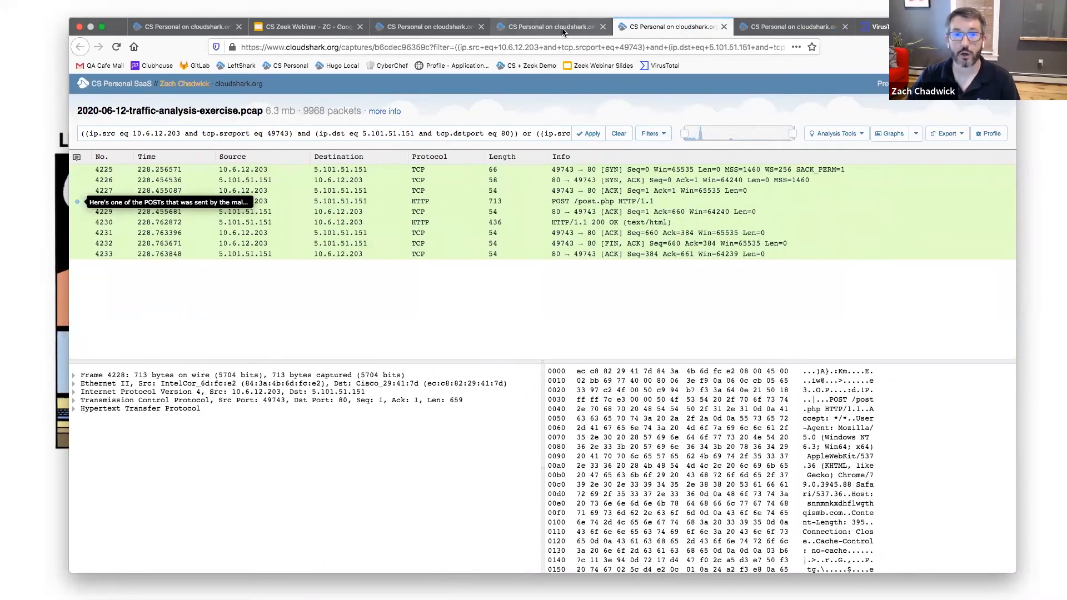
pyautogui.click(514, 28)
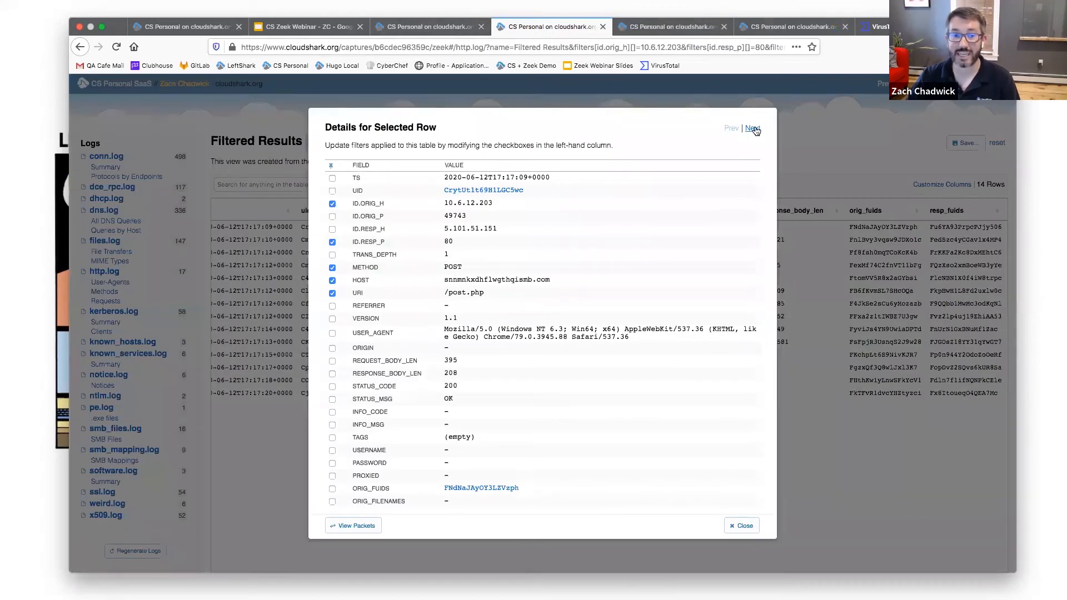
pyautogui.click(802, 132)
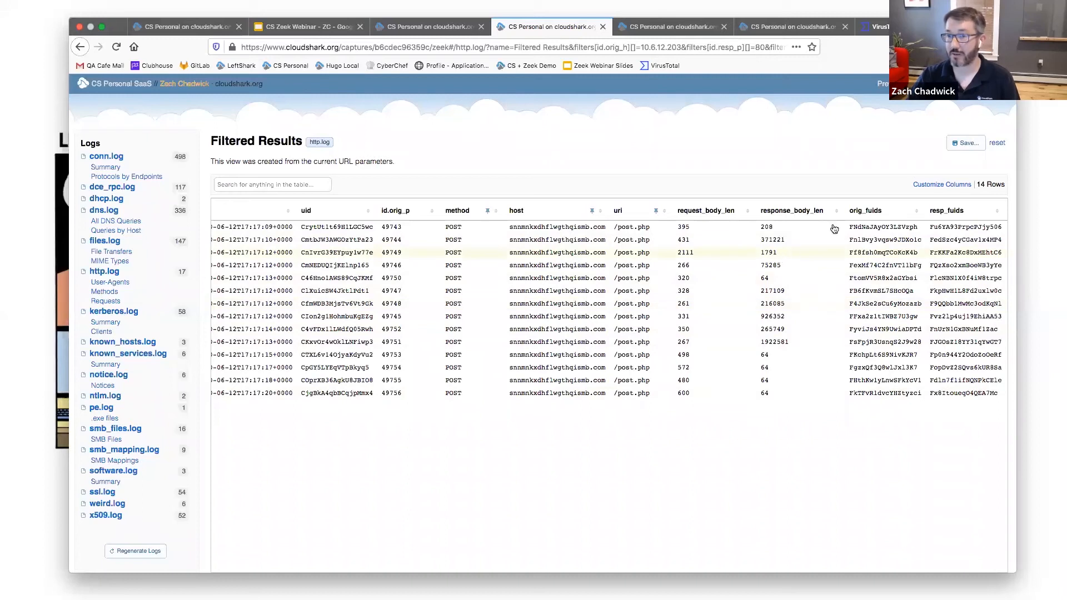
pyautogui.click(966, 144)
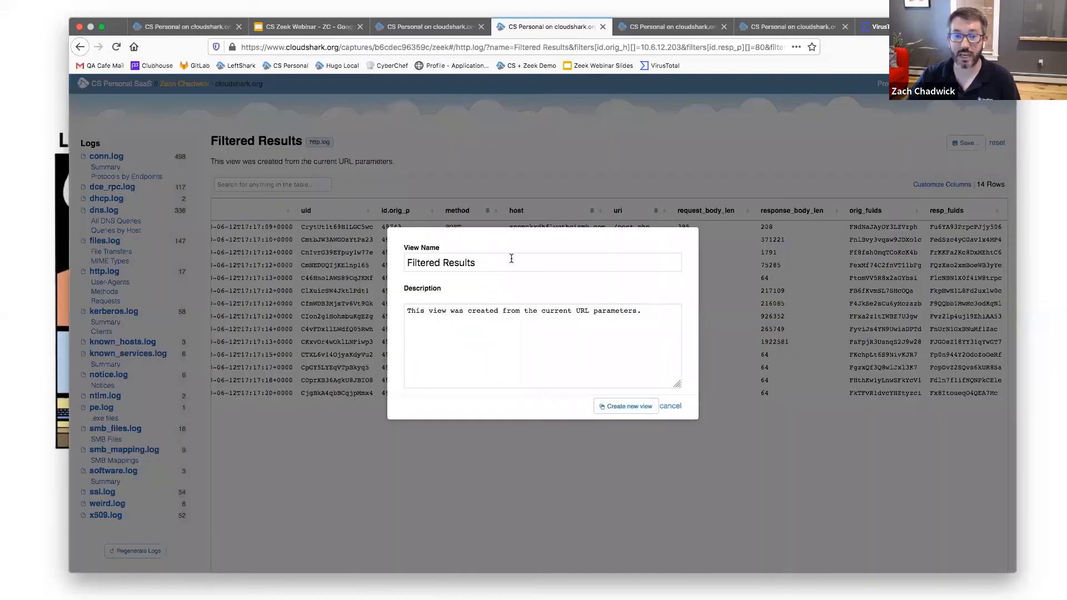
pyautogui.tripleClick(510, 261)
pyautogui.write('HTTP Pos')
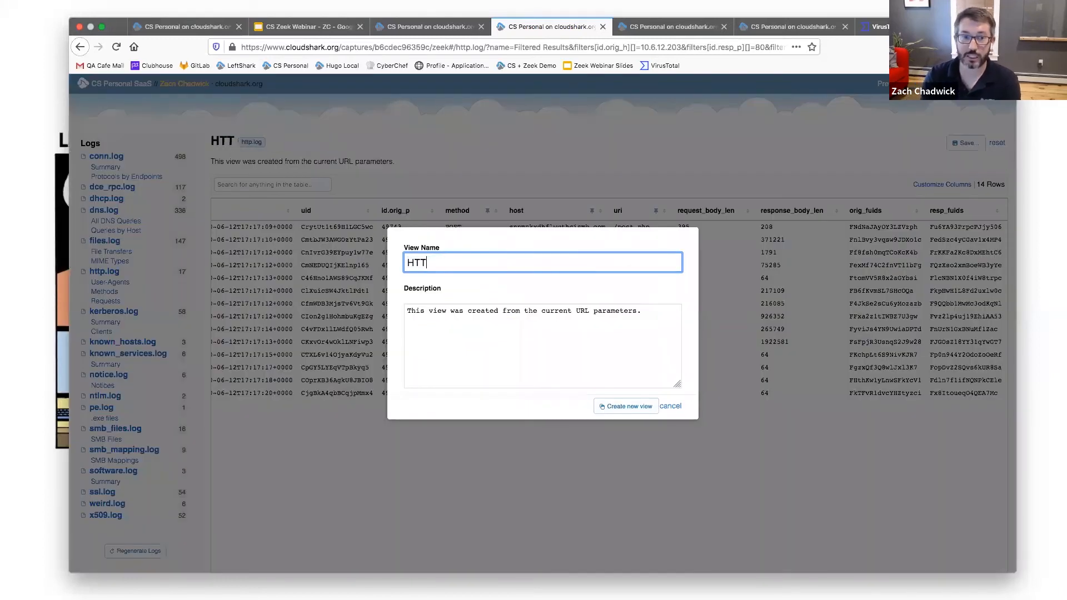
pyautogui.press('BackSpace')
pyautogui.press('BackSpace')
pyautogui.write("OST IoC's")
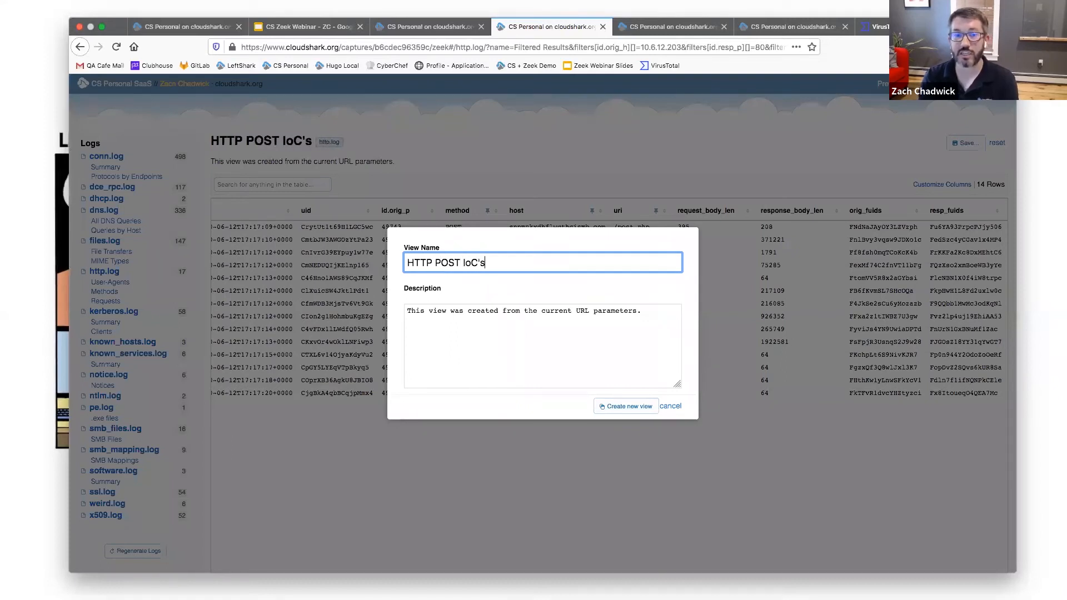
# Step: Set the view's description to "Here's all the different posts that were made by the malware!" and create the view
pyautogui.press('Tab')
pyautogui.press('super+a')
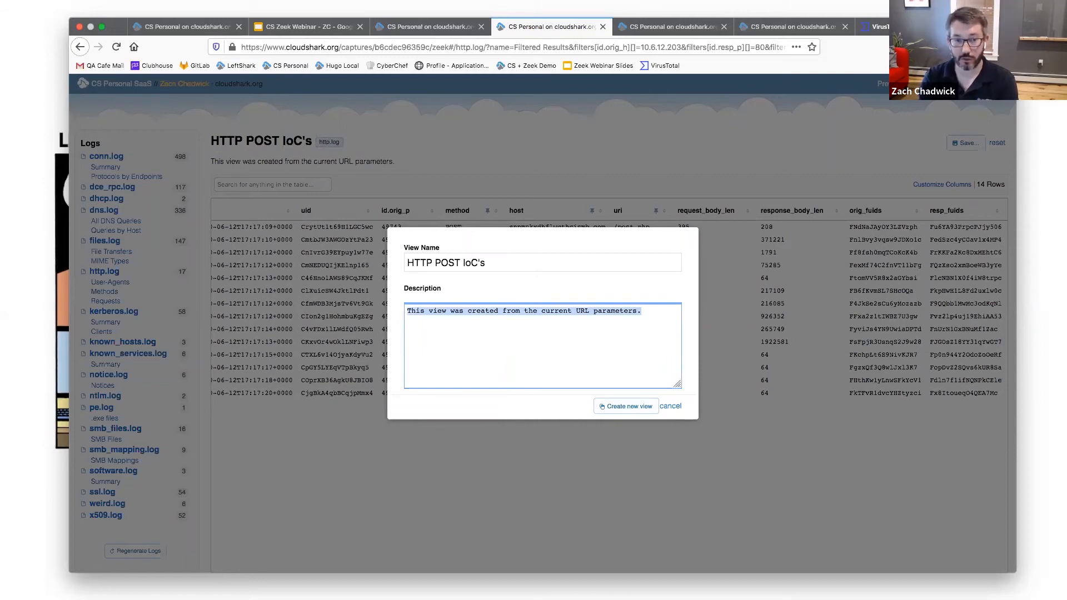
pyautogui.write("Here's all the d")
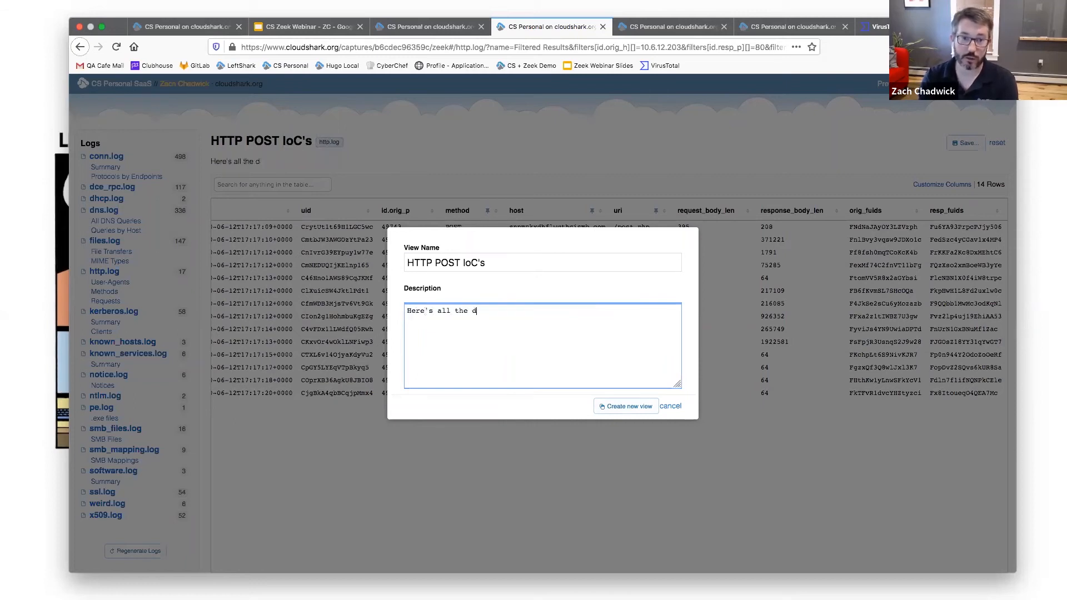
pyautogui.write('ifferent posts that were made by the malware!')
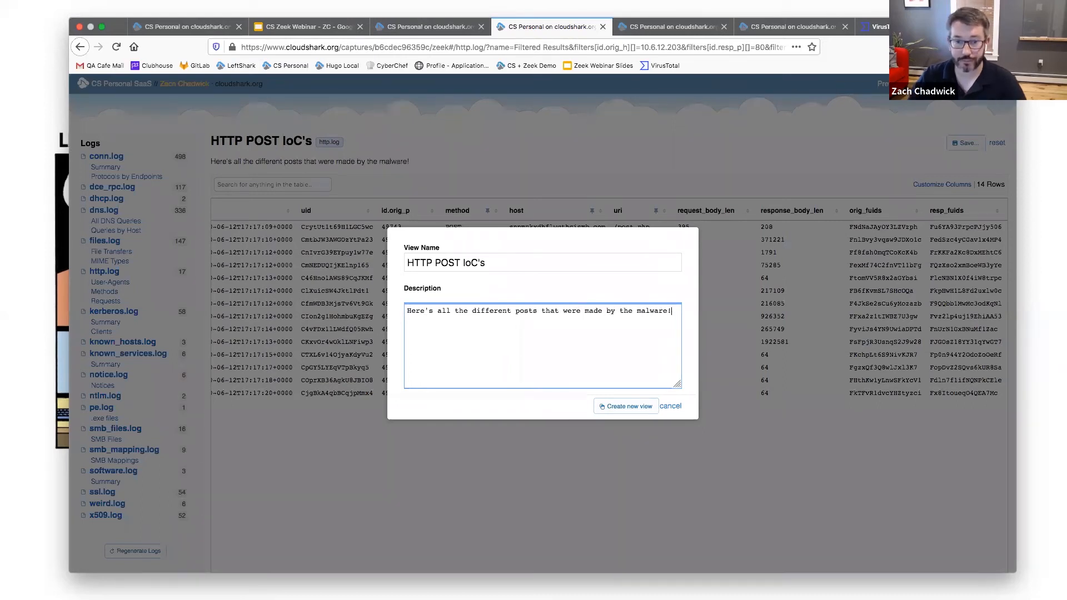
pyautogui.click(647, 409)
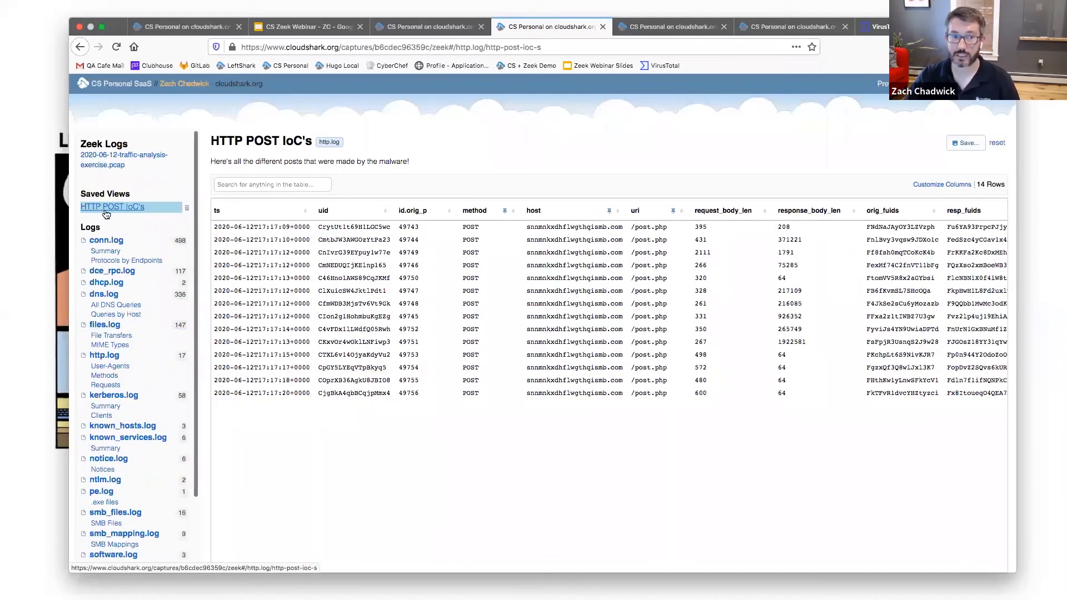
# Step: Select the full web address of the saved HTTP POST IoC's view and load it again
pyautogui.doubleClick(551, 49)
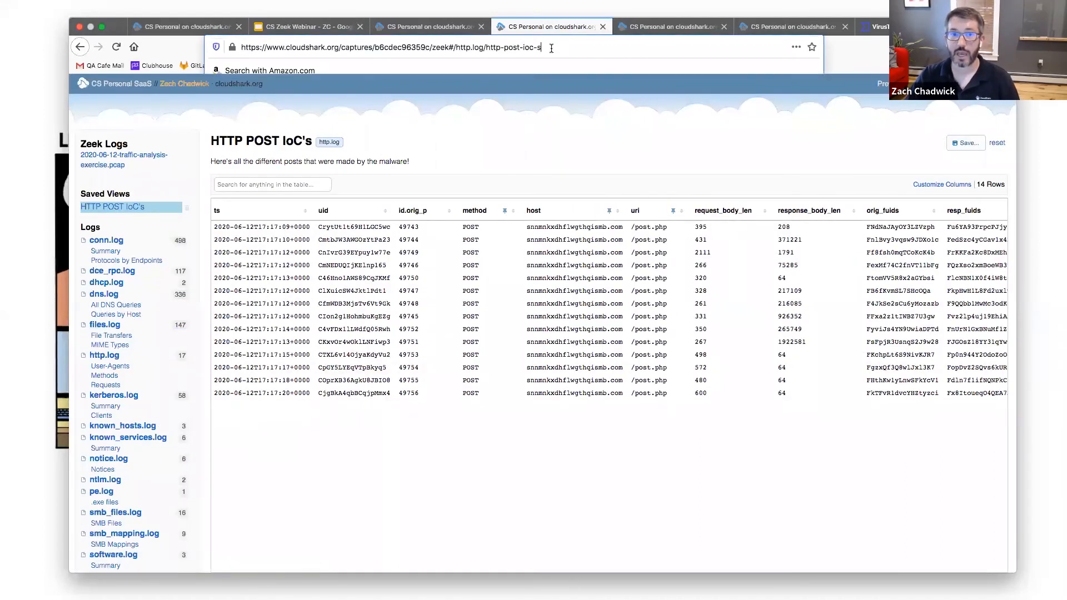
pyautogui.tripleClick(551, 48)
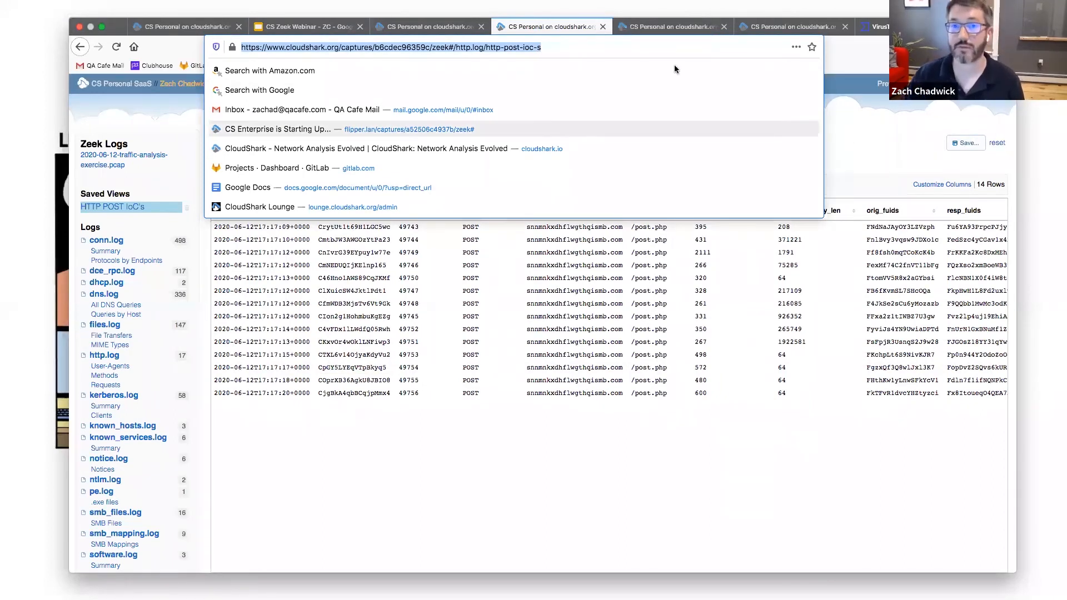
pyautogui.press('Return')
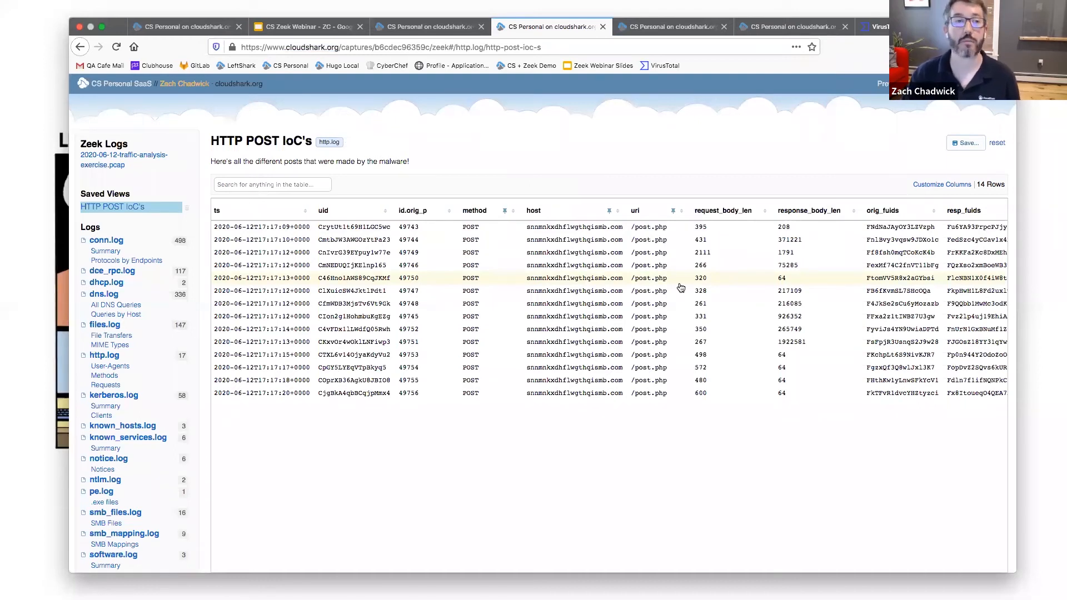
# Step: View the packets behind the POST row from port 49753, inspect its followed TCP stream as a hex dump, and close the stream
pyautogui.click(712, 359)
pyautogui.click(365, 524)
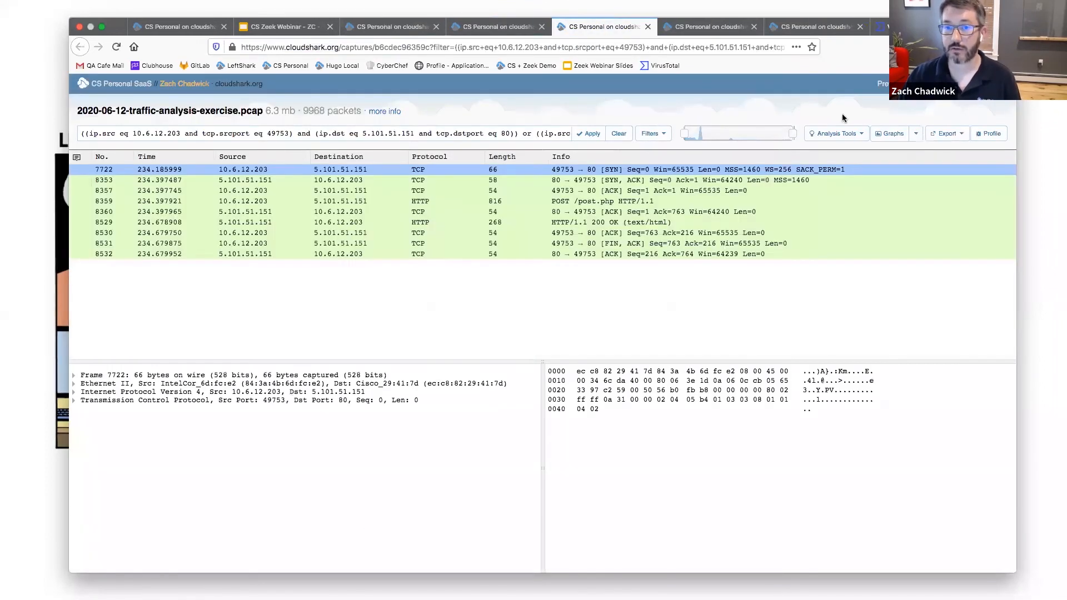
pyautogui.click(834, 140)
pyautogui.click(833, 150)
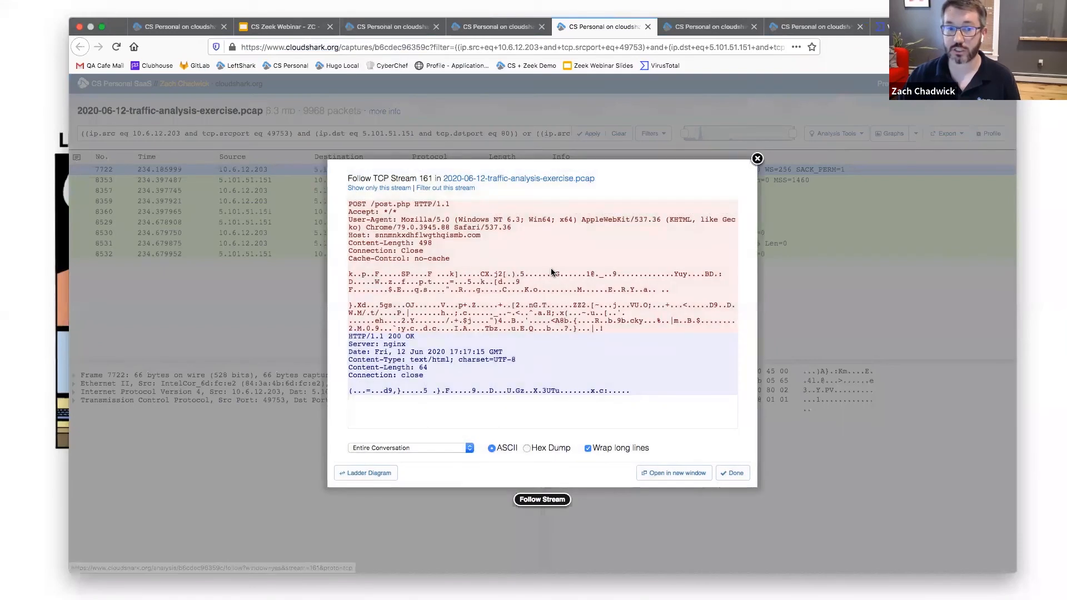
pyautogui.click(533, 449)
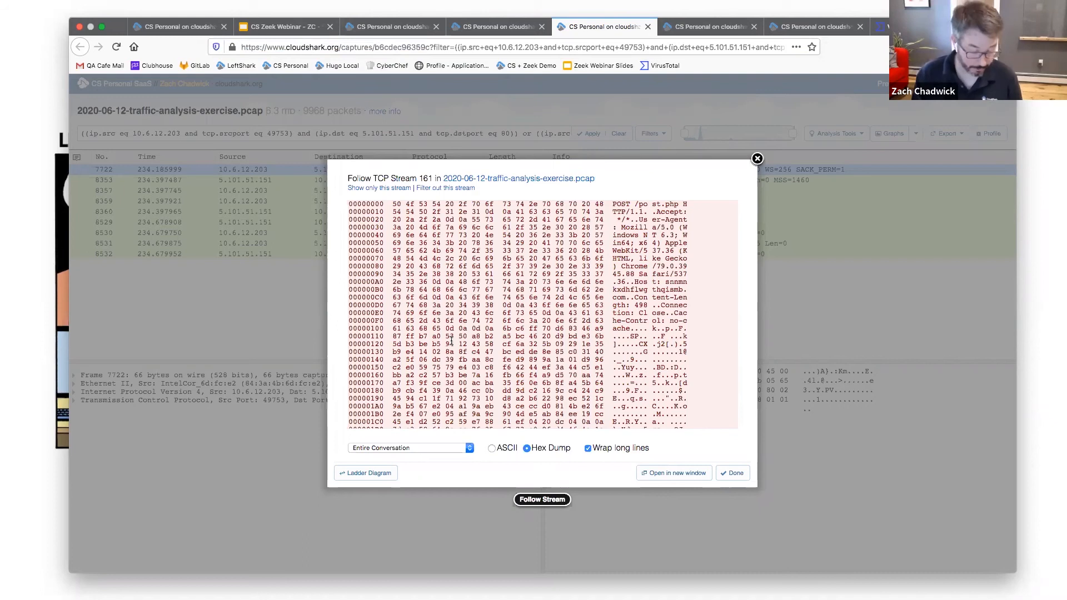
pyautogui.press('Escape')
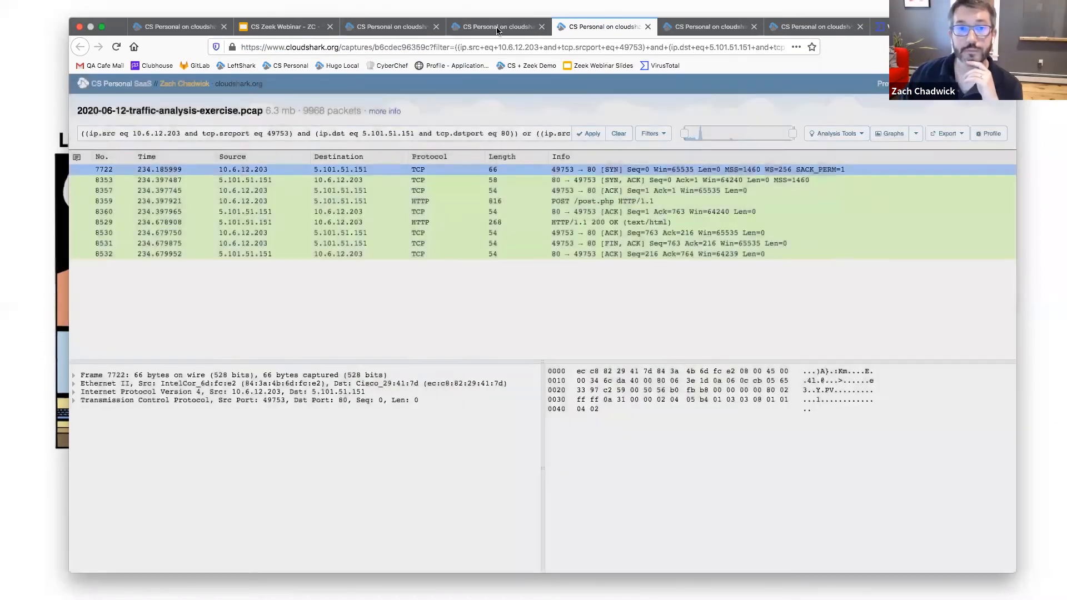
# Step: Return to the Zeek logs, open the HTTP Requests view and filter http.log by the GET /logs/invoice-86495.doc row
pyautogui.click(499, 28)
pyautogui.click(792, 139)
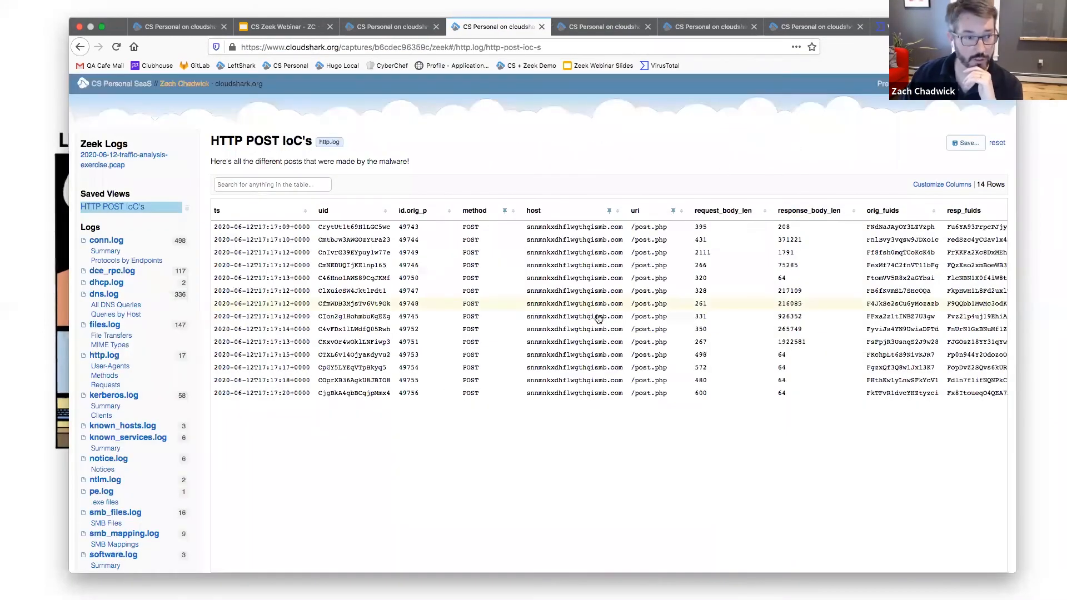
pyautogui.click(106, 385)
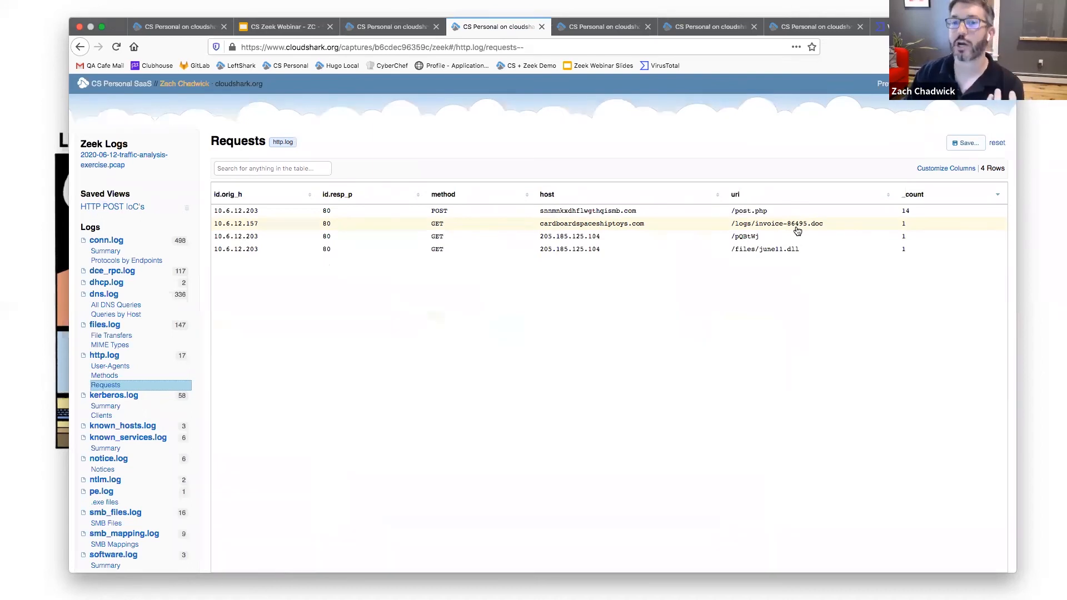
pyautogui.click(756, 227)
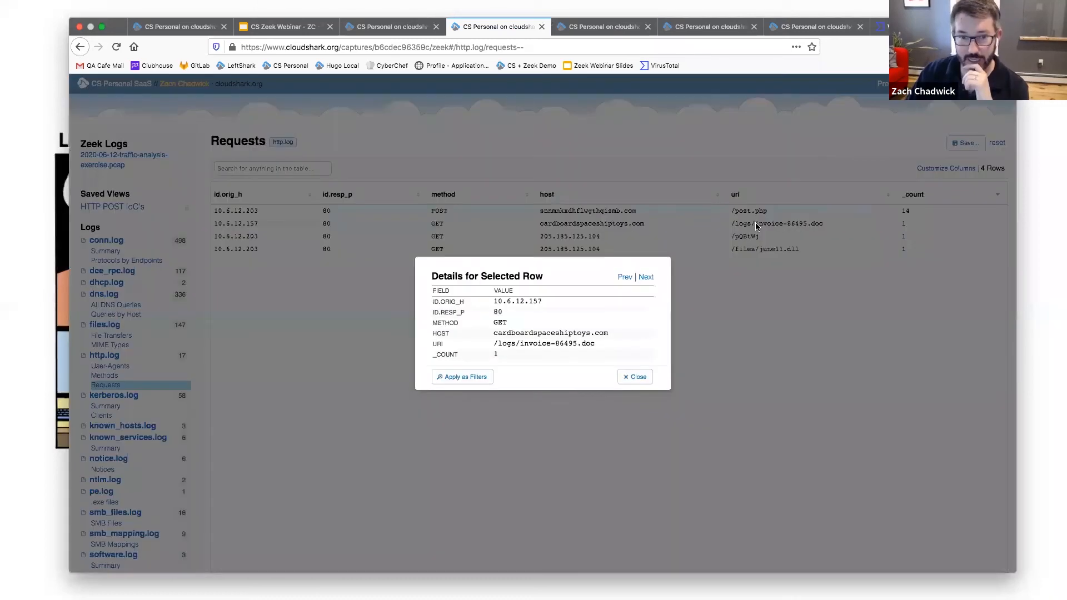
pyautogui.click(453, 377)
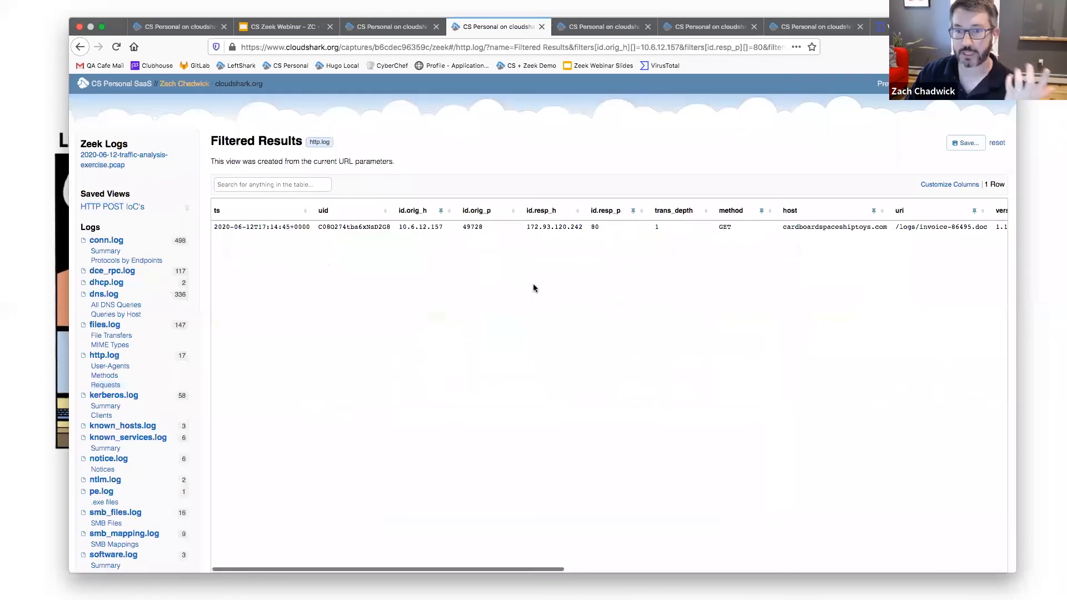
# Step: Examine the invoice-86495.doc request's row details, including its status code, and view the packets behind it
pyautogui.click(544, 230)
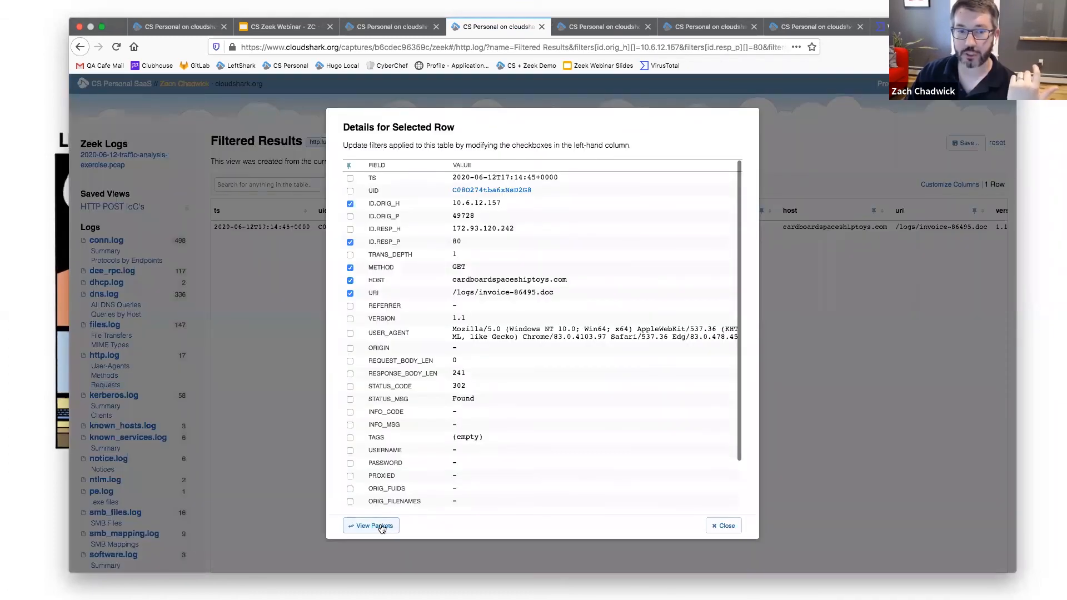
pyautogui.scroll(-3, 589, 352)
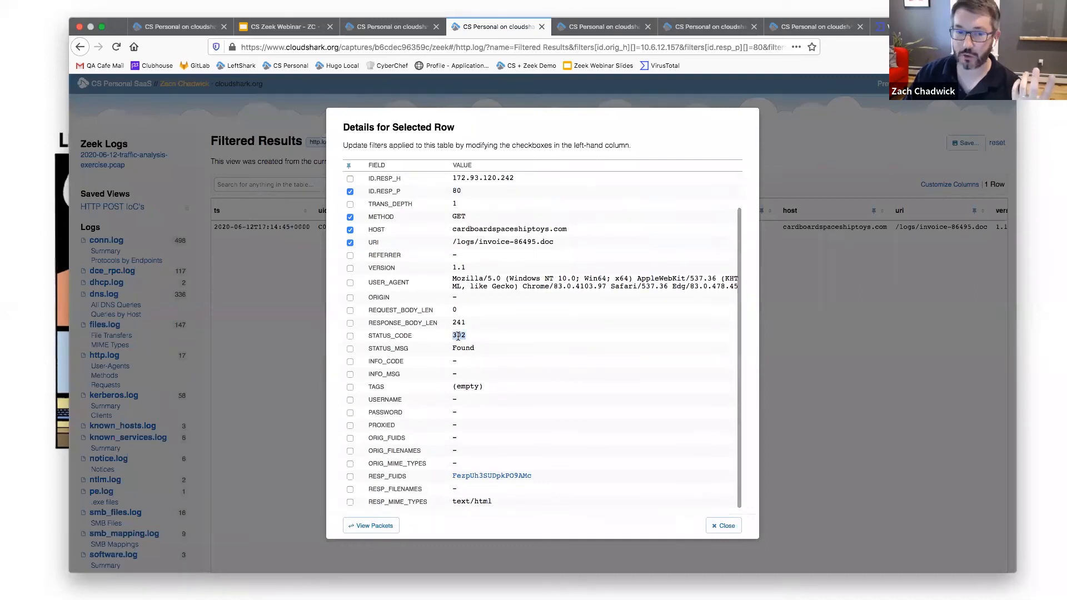
pyautogui.click(357, 525)
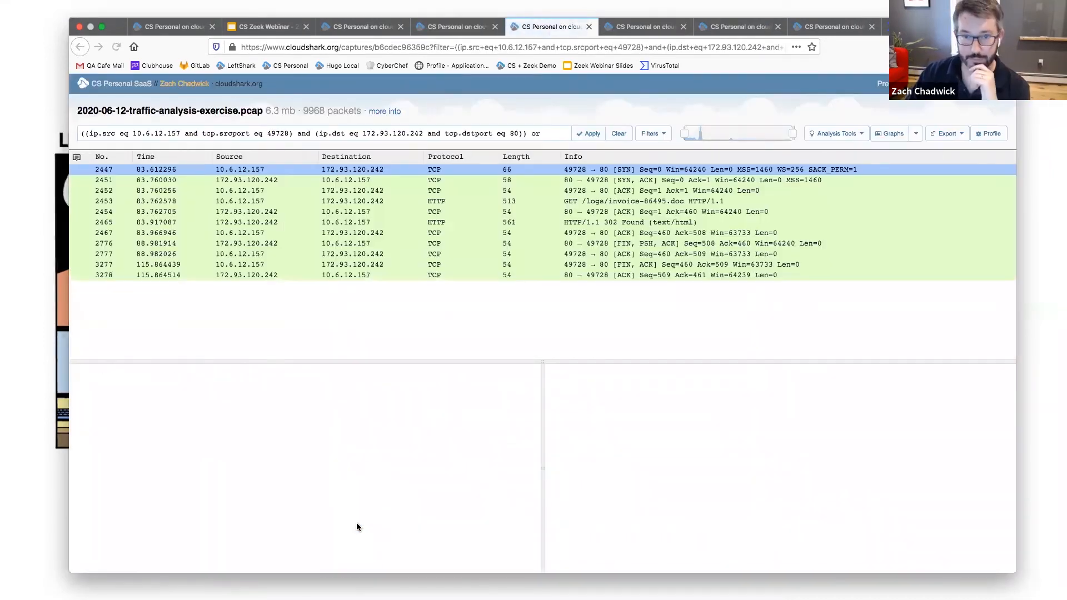
# Step: Select the GET /logs/invoice-86495.doc packet and follow its HTTP stream
pyautogui.moveTo(592, 195); pyautogui.dragTo(592, 196)
pyautogui.click(593, 200)
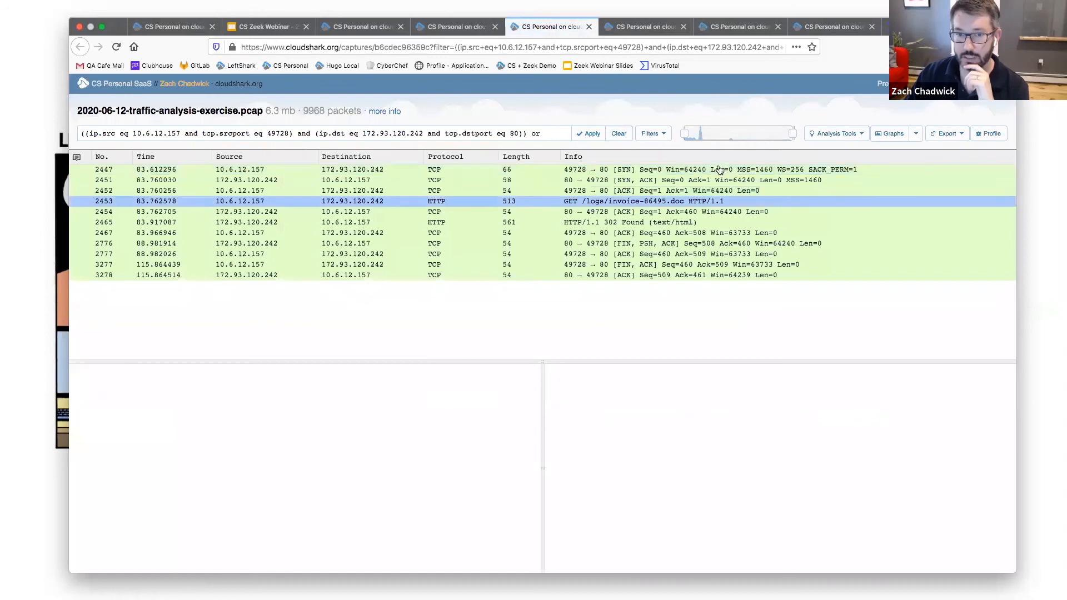
pyautogui.click(828, 134)
pyautogui.click(836, 182)
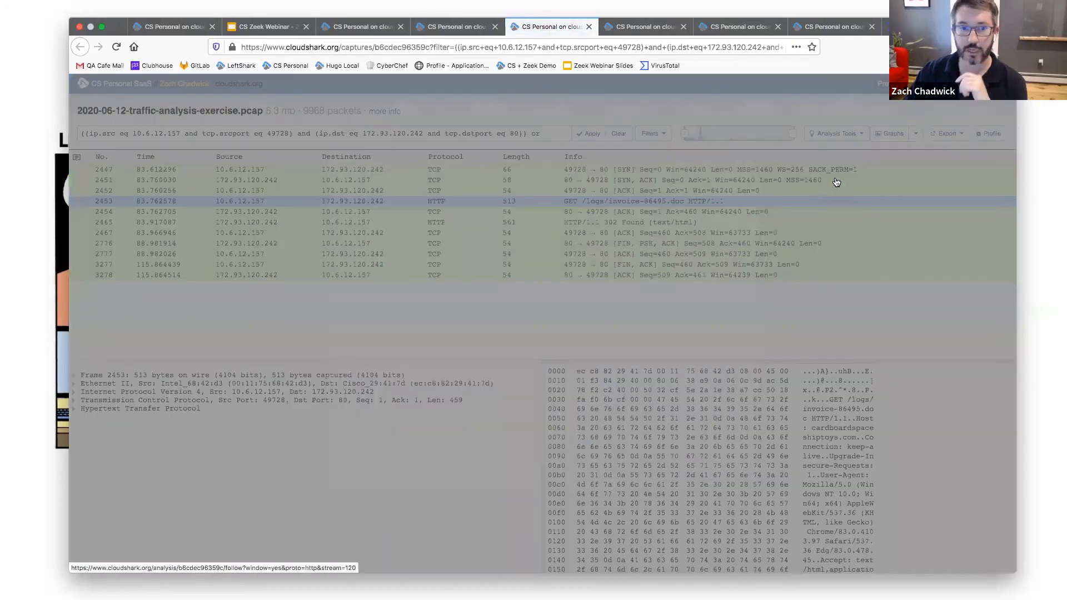
# Step: Read through the followed HTTP stream, highlight the Location header line of the server's response, and close the stream
pyautogui.scroll(-1, 618, 328)
pyautogui.scroll(1, 618, 328)
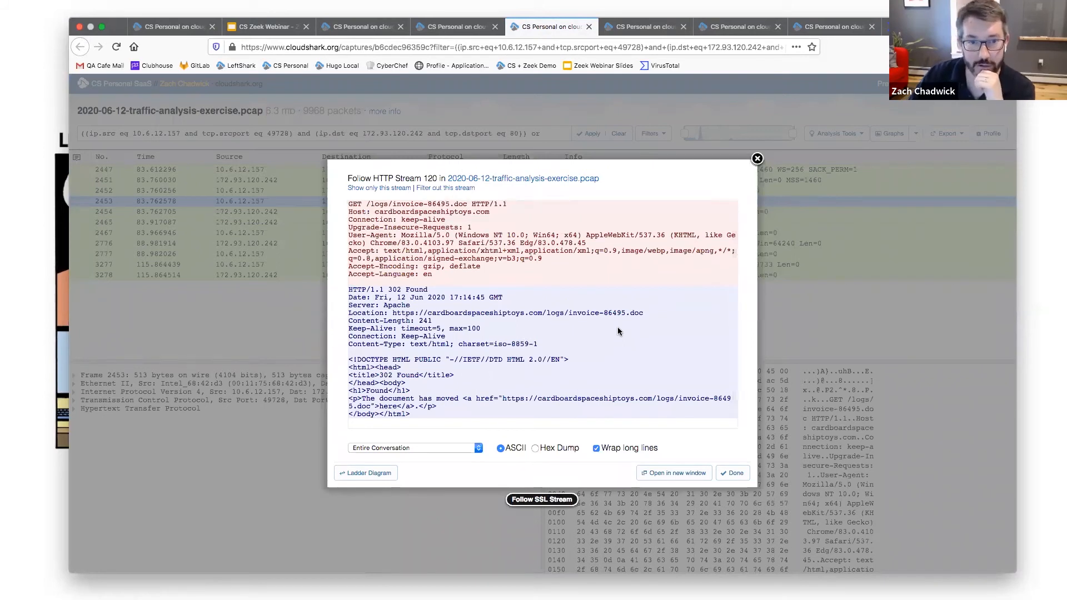
pyautogui.scroll(-1, 618, 331)
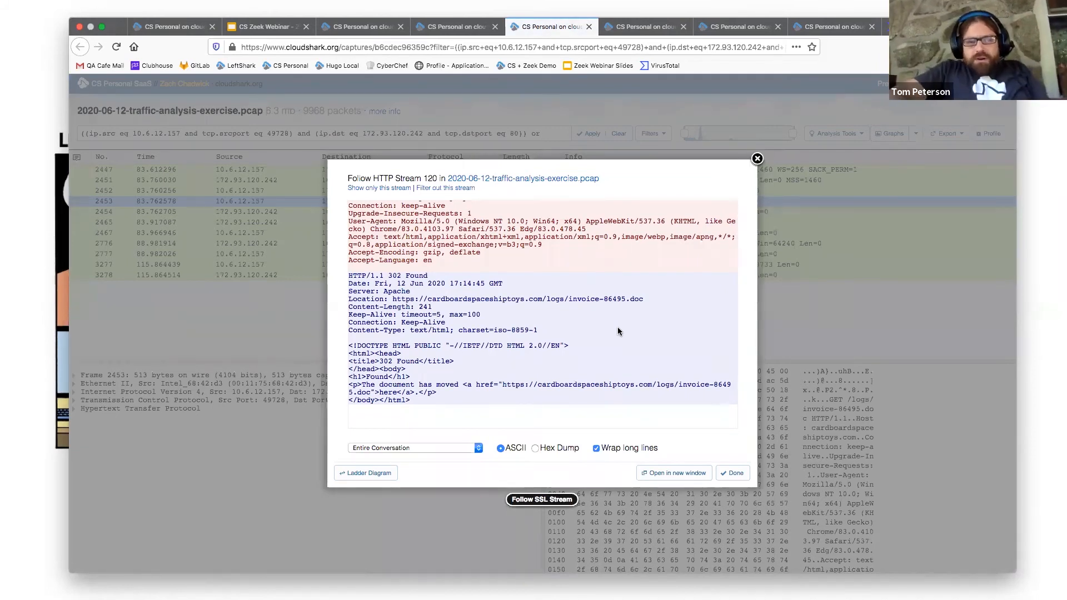
pyautogui.scroll(-1, 617, 327)
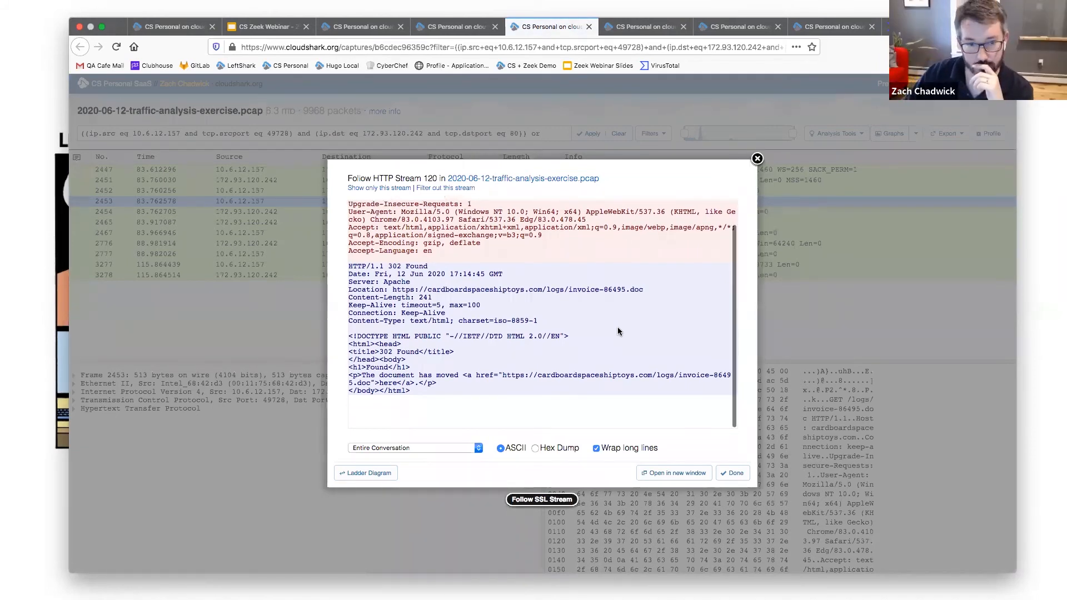
pyautogui.moveTo(348, 289); pyautogui.dragTo(648, 290)
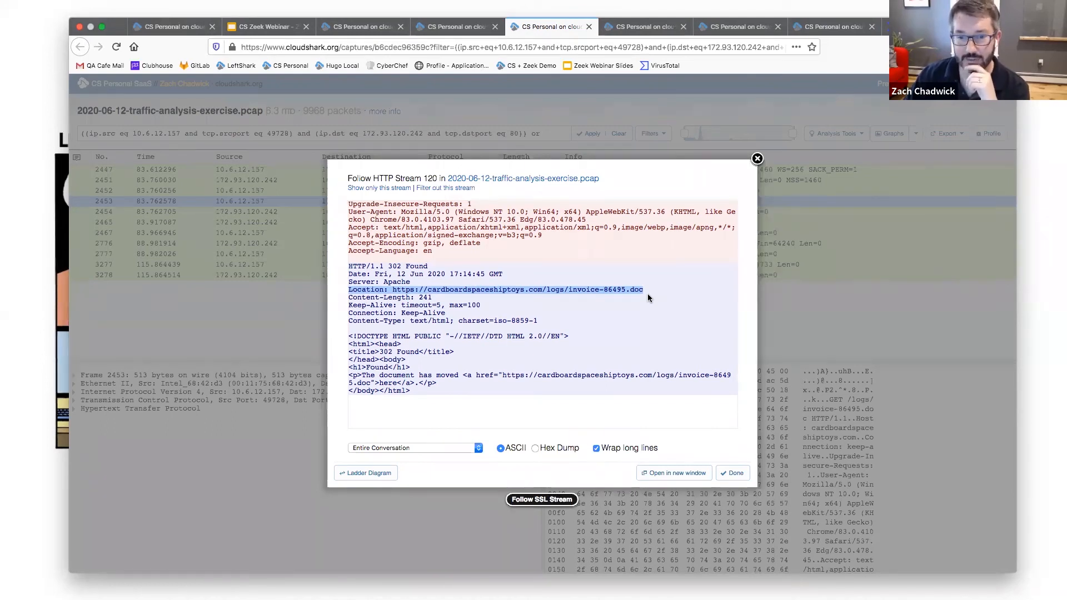
pyautogui.click(732, 473)
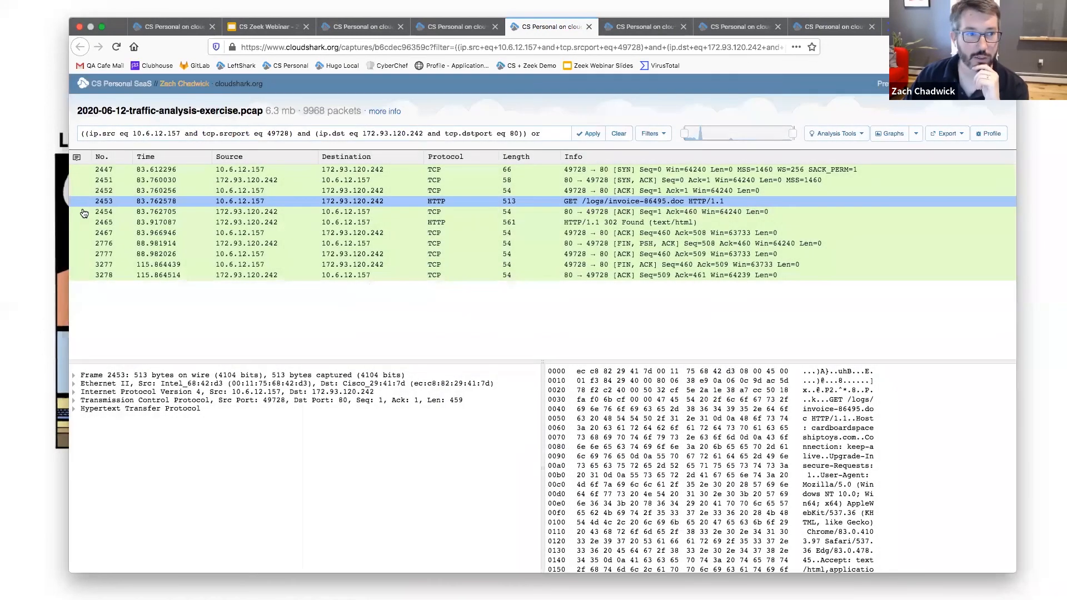
# Step: Annotate packet 2453 with "Could this be the source of the infection?!", save the annotation, and reselect the packet
pyautogui.click(77, 203)
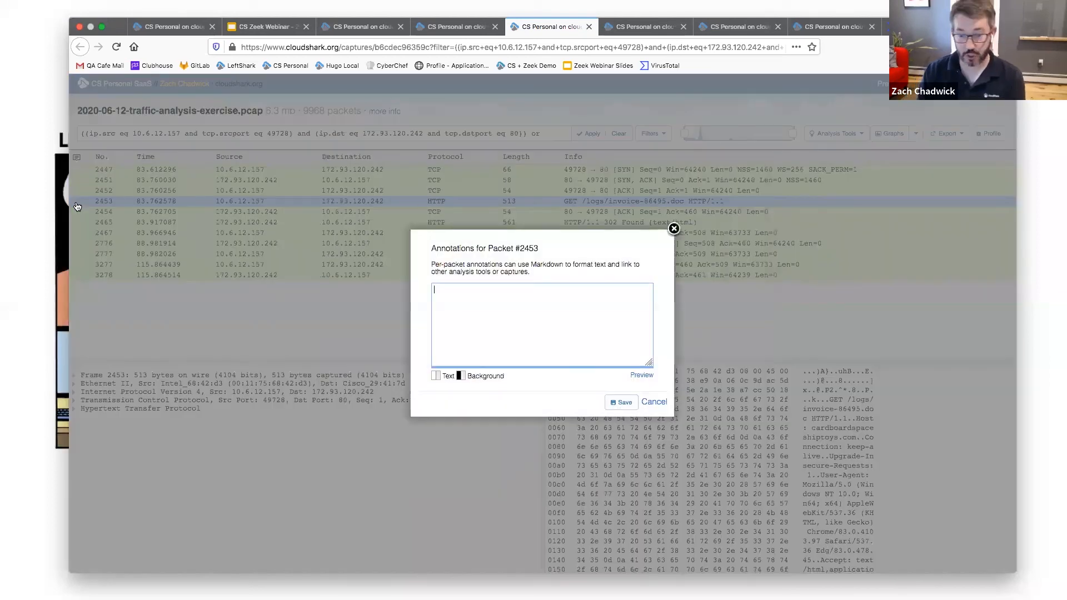
pyautogui.write('Could this ')
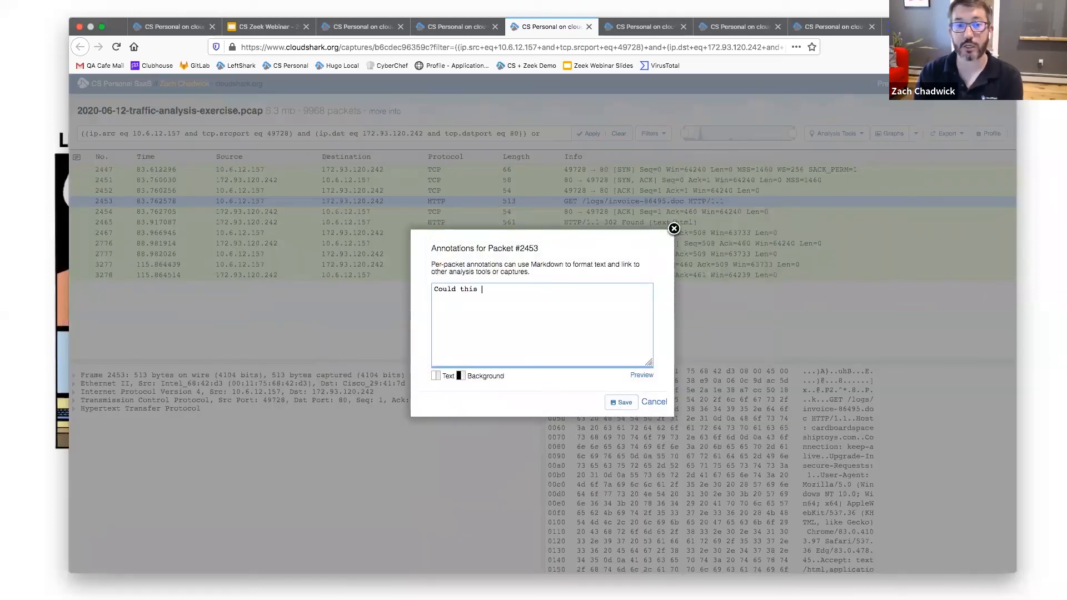
pyautogui.write('be the source of the infection?!')
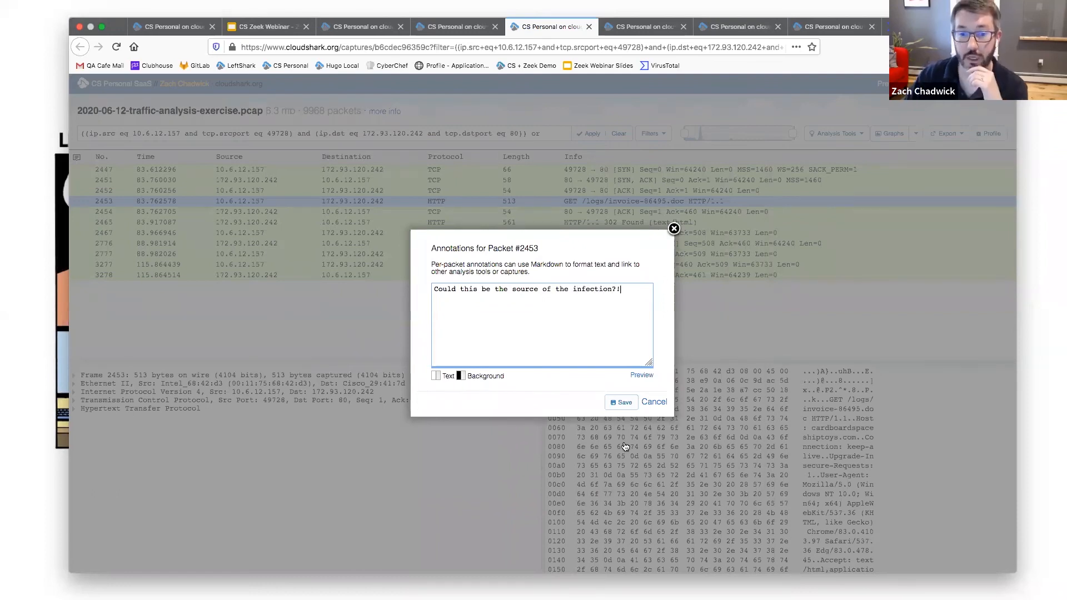
pyautogui.click(620, 402)
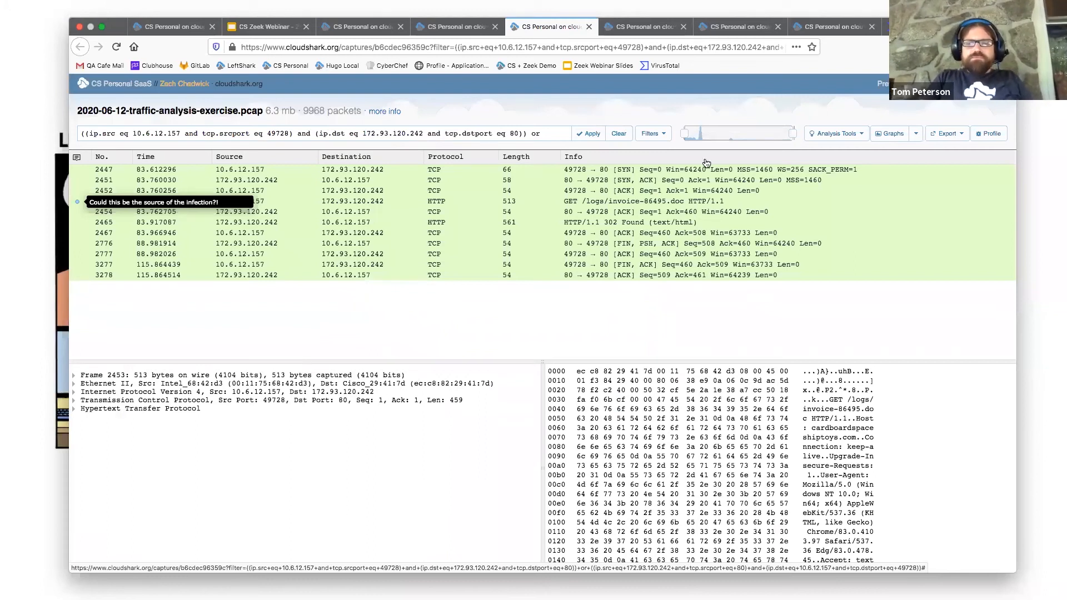
pyautogui.click(615, 207)
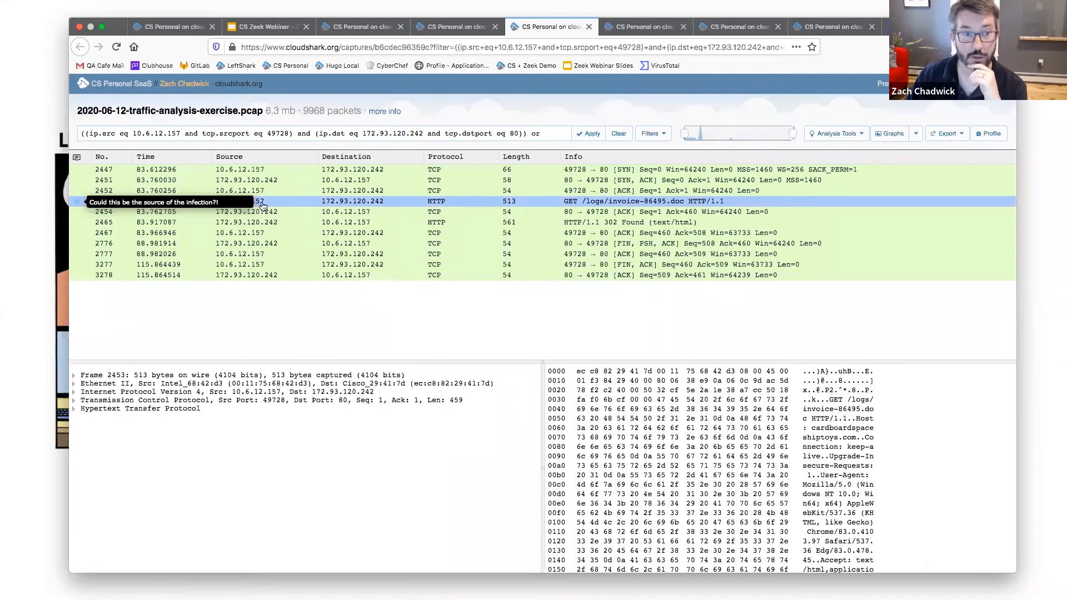
pyautogui.click(263, 193)
pyautogui.click(264, 203)
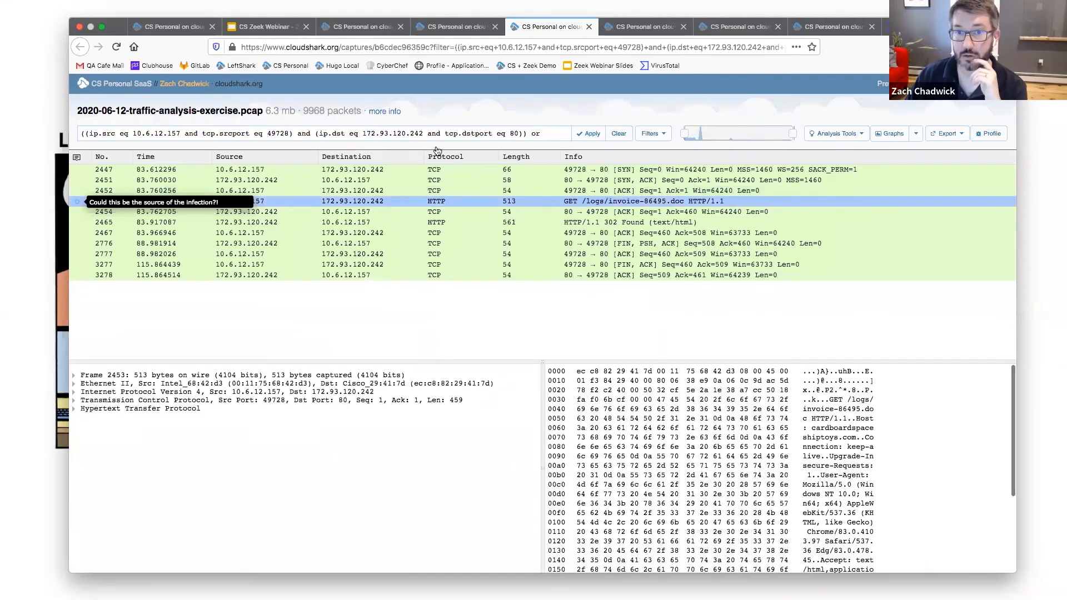
# Step: Select the POST /post.php packet in the port 49753 capture view and revisit the packets of the june11.dll download
pyautogui.click(645, 28)
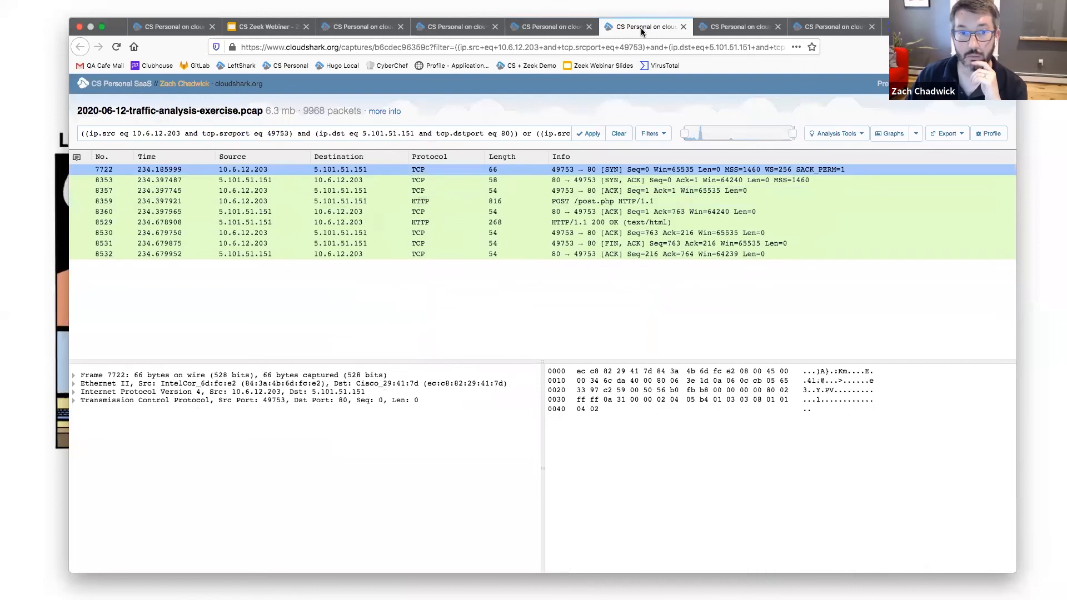
pyautogui.click(279, 192)
pyautogui.click(277, 202)
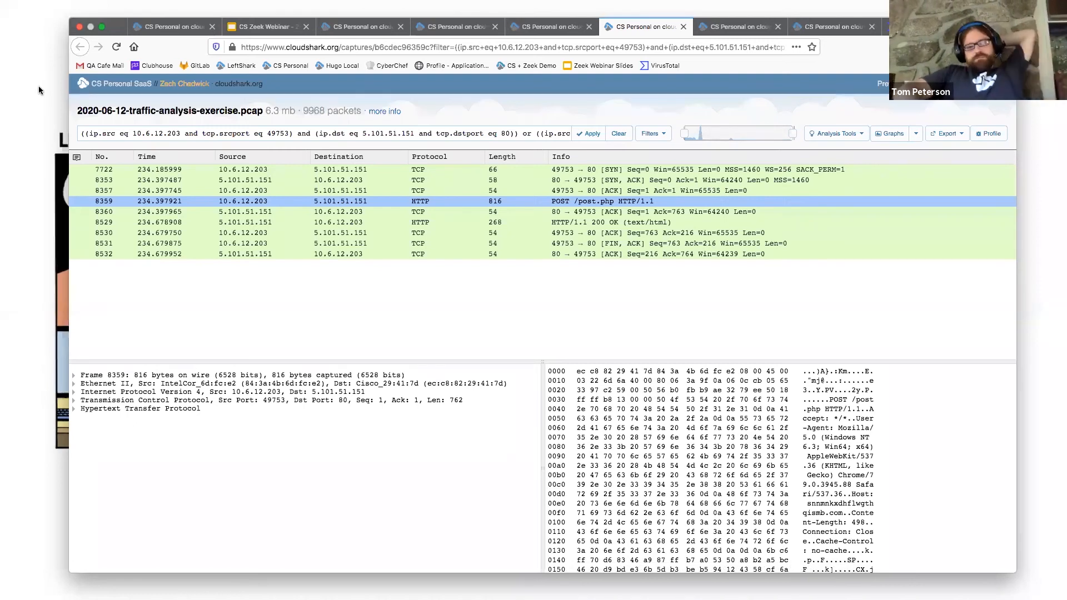
pyautogui.click(733, 28)
pyautogui.click(824, 28)
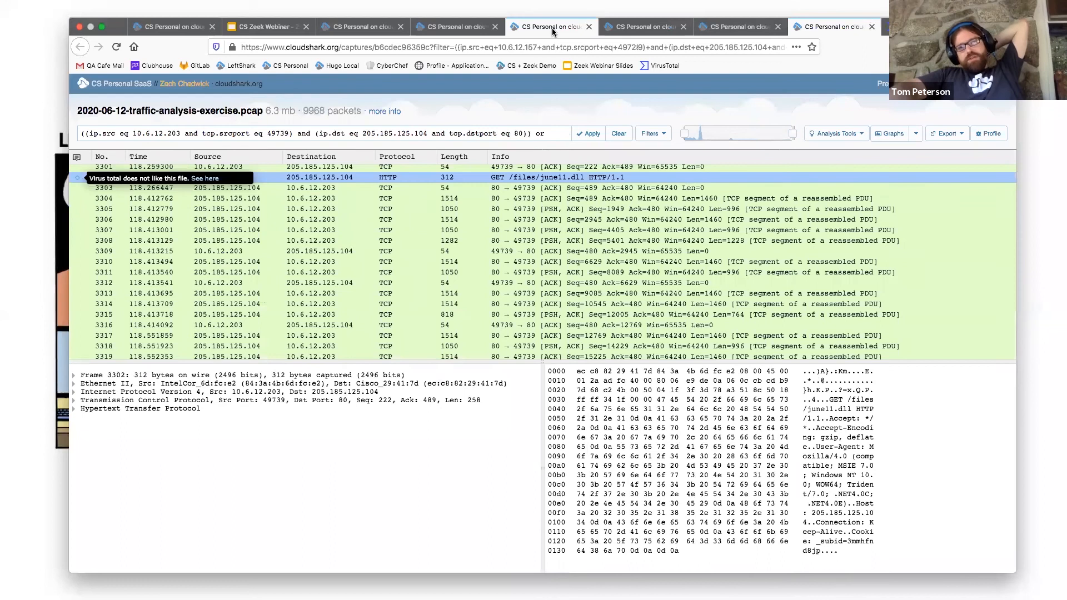
# Step: Return to the Zeek logs, close the selected row's details, and open the saved HTTP POST IoC's view
pyautogui.click(550, 28)
pyautogui.click(445, 29)
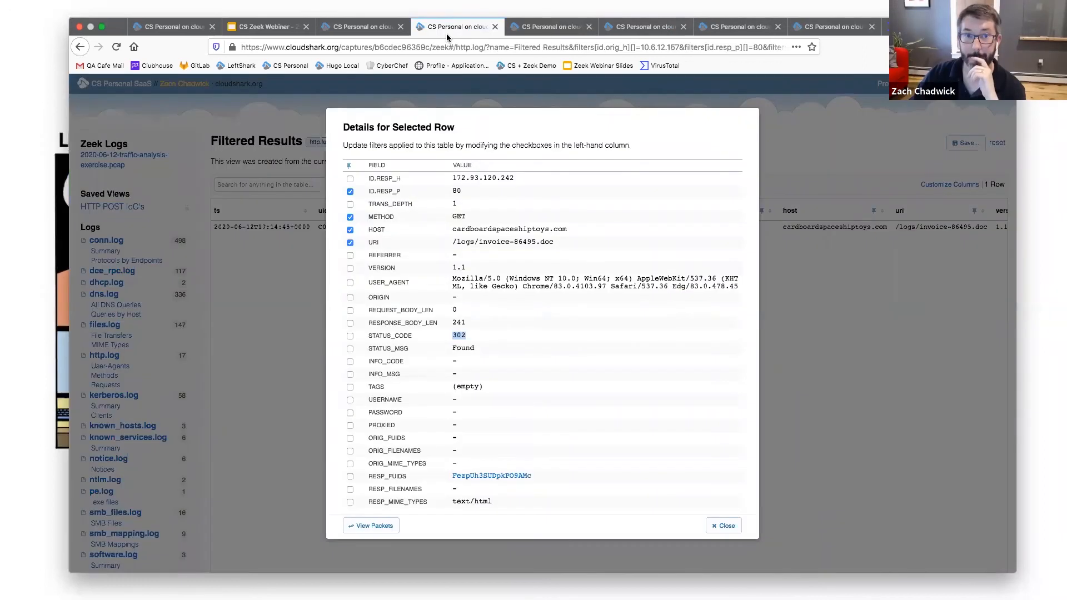
pyautogui.click(805, 150)
pyautogui.click(123, 210)
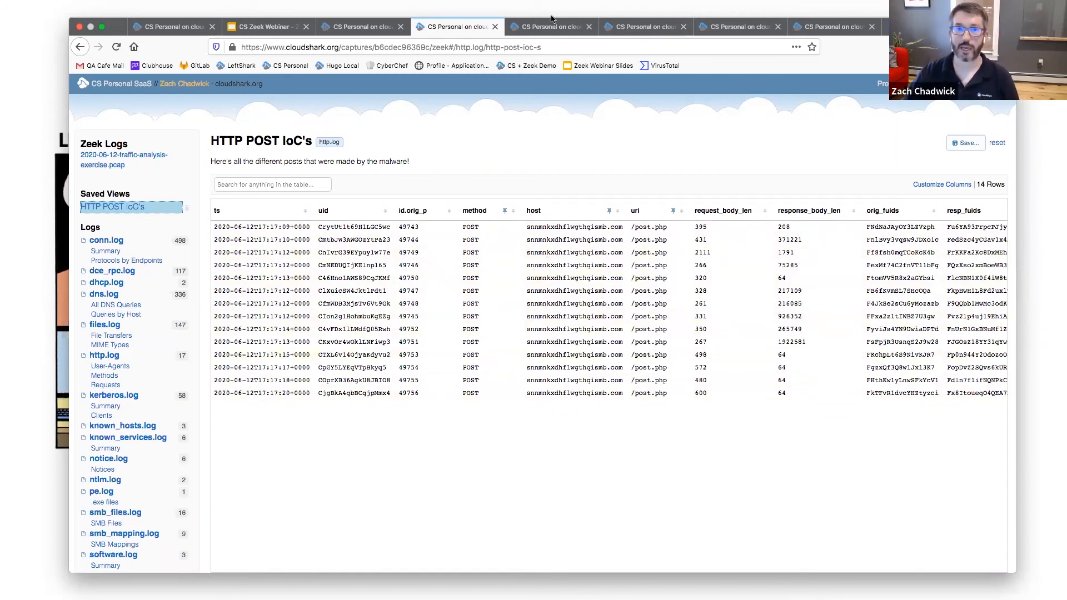
# Step: Bring the saved view's web address into focus and dismiss the address suggestions to return to the table
pyautogui.click(558, 47)
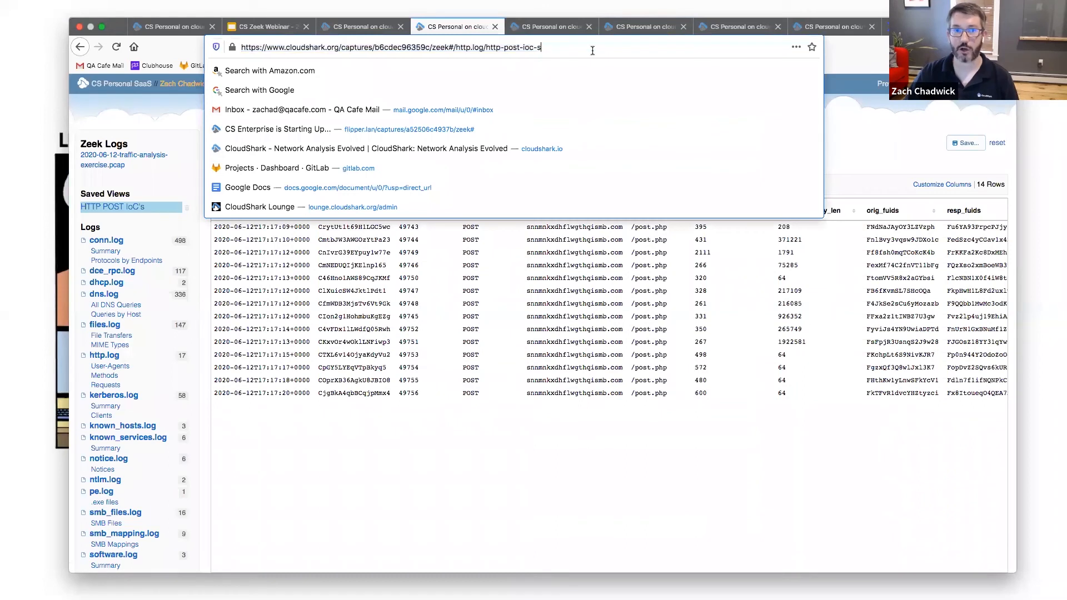
pyautogui.click(900, 225)
pyautogui.click(895, 185)
pyautogui.click(700, 278)
pyautogui.click(860, 139)
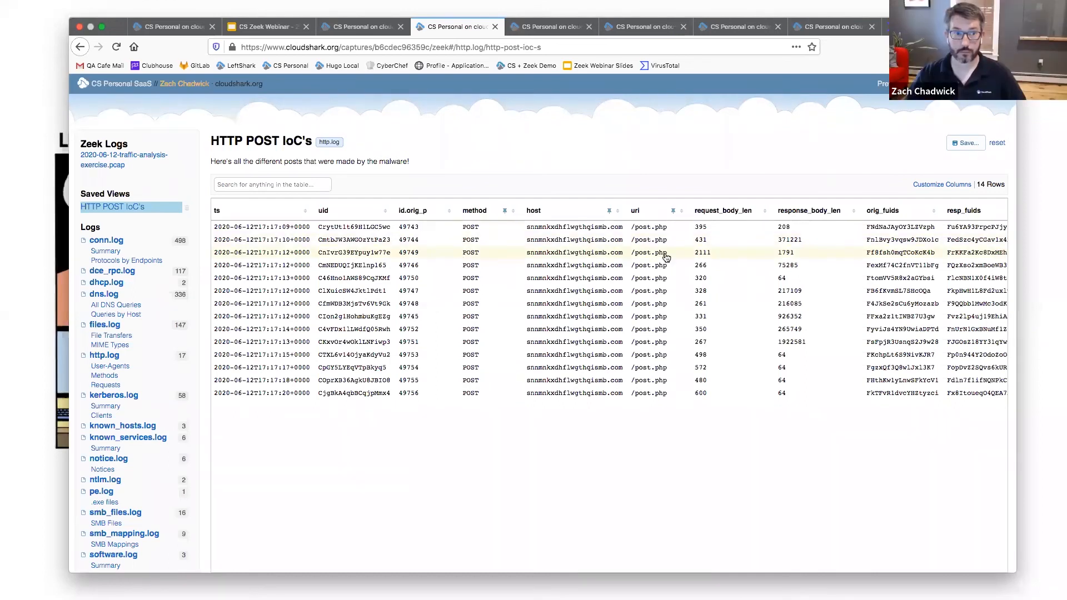
# Step: Switch to the Google Slides presentation and show the "We want to improve network analysis for everybody" slide in full screen
pyautogui.click(28, 91)
pyautogui.press('Right')
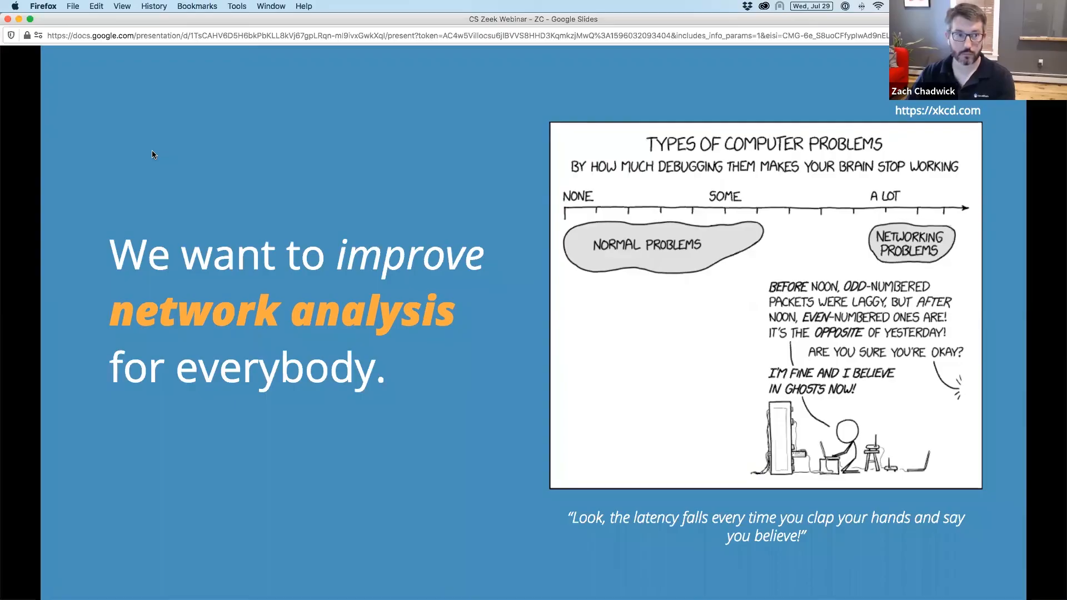
pyautogui.press('Right')
pyautogui.press('Left')
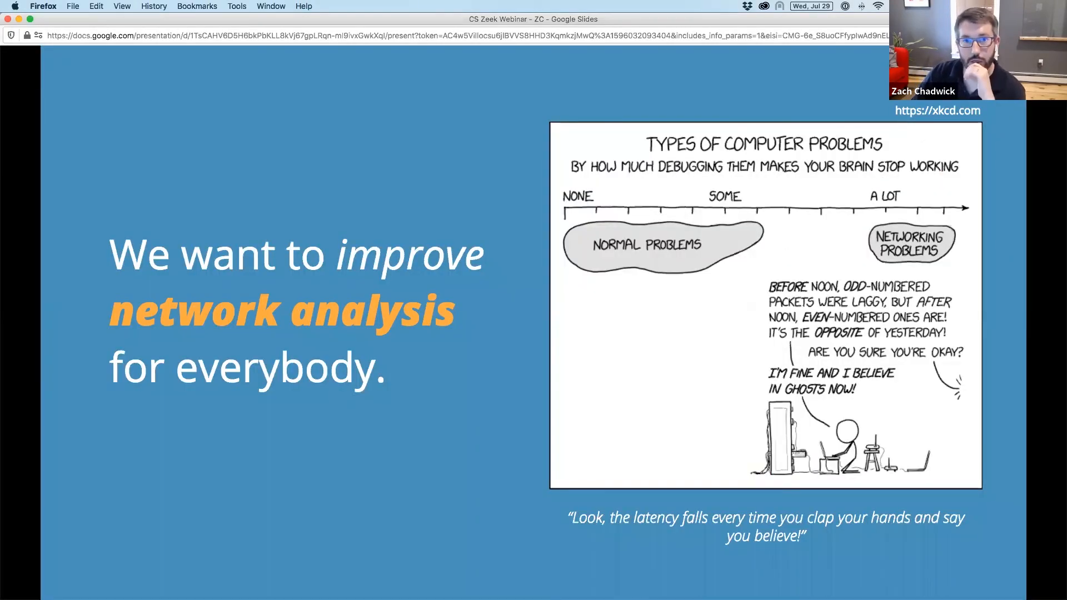
pyautogui.press('Right')
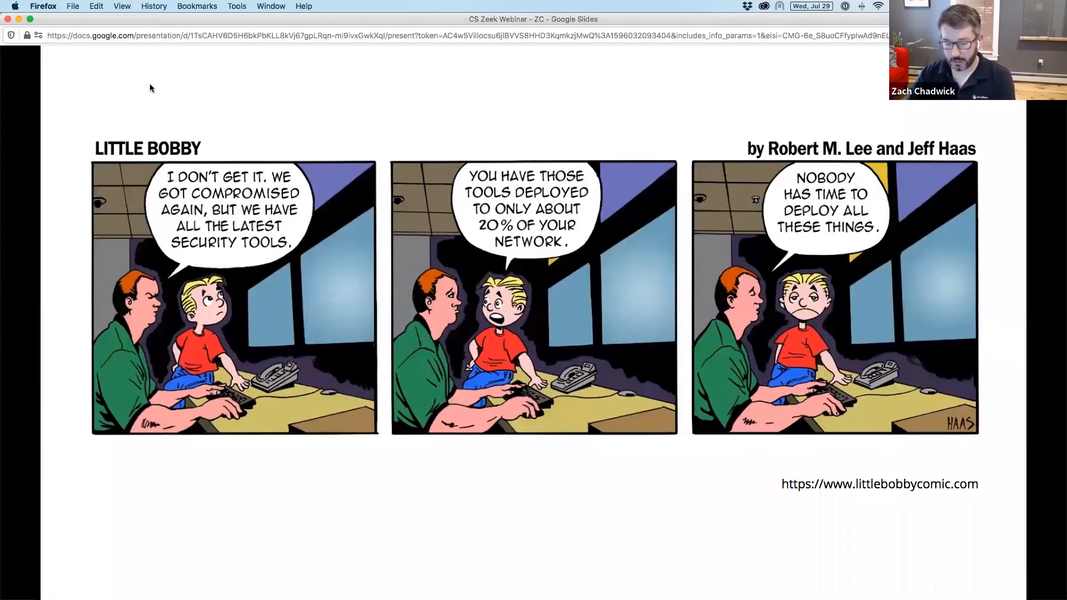
pyautogui.press('super+shift+f')
pyautogui.press('Left')
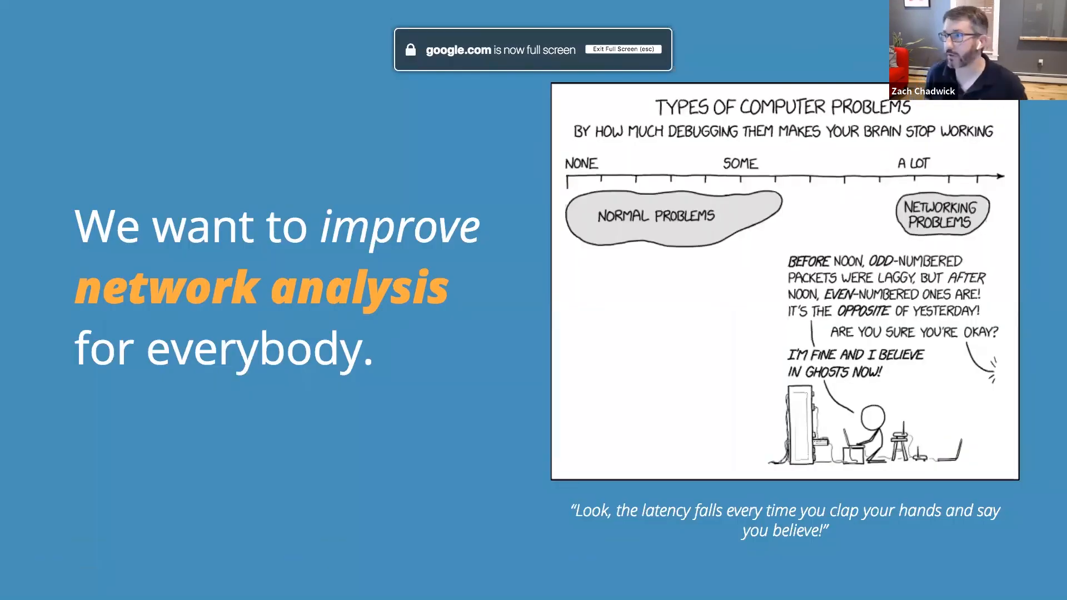